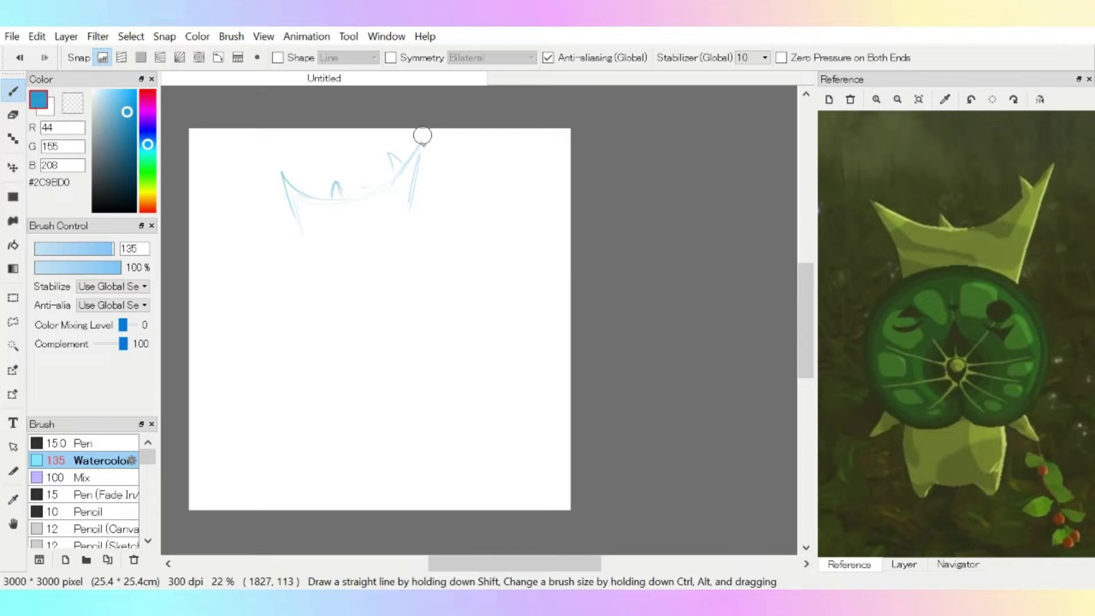
- Sketch the character's crown-shaped leaf hat, round head, arms and body with loose blue lines
left_click_drag(420, 157, 406, 227)
left_click_drag(295, 181, 356, 198)
left_click_drag(349, 202, 416, 155)
left_click_drag(294, 343, 270, 382)
mouse_move(281, 374)
left_mouse_down()
mouse_move(303, 361)
mouse_move(329, 425)
left_mouse_up()
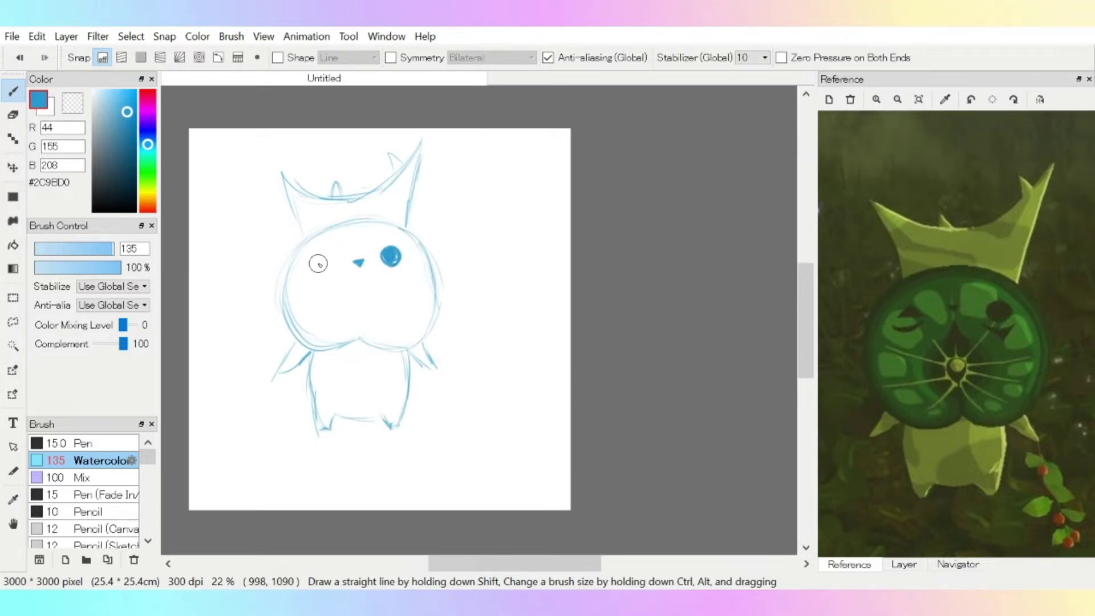
- Sketch the facial markings, the central oval and the lines radiating from it across the head
key("e")
key("b")
mouse_move(358, 301)
left_mouse_down()
mouse_move(398, 329)
mouse_move(303, 257)
mouse_move(426, 289)
mouse_move(365, 342)
left_mouse_up()
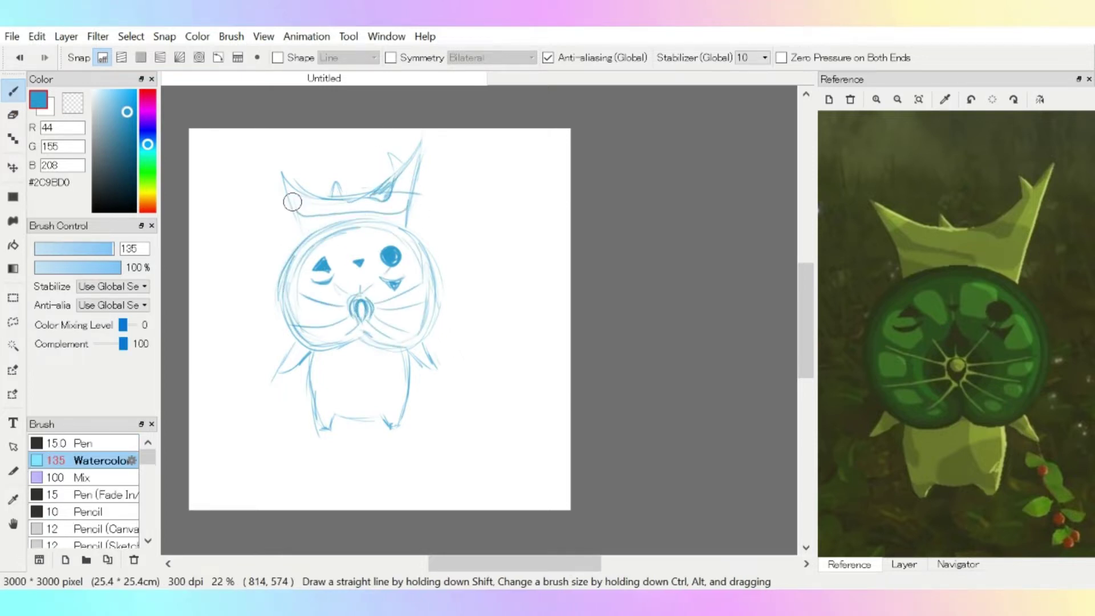
- Sketch the shadow shapes on the hat and body, and save the drawing as korok.mdp
mouse_move(287, 194)
left_mouse_down()
mouse_move(438, 191)
mouse_move(320, 231)
left_mouse_up()
left_click_drag(408, 163, 422, 141)
left_click_drag(321, 357, 317, 395)
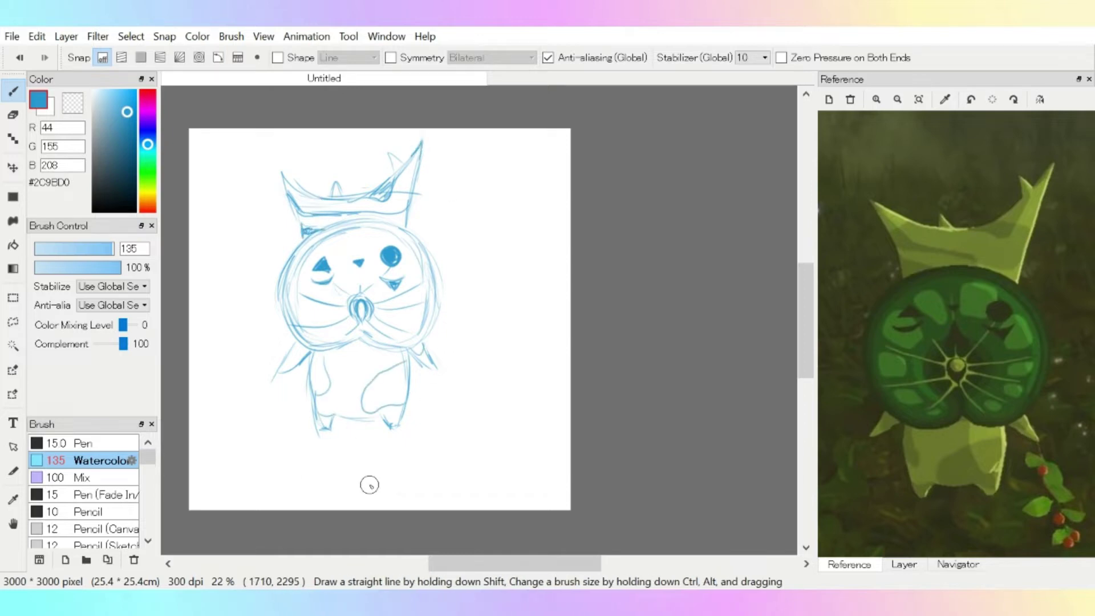
left_click_drag(275, 172, 297, 212)
left_click_drag(313, 353, 328, 426)
key("ctrl+s")
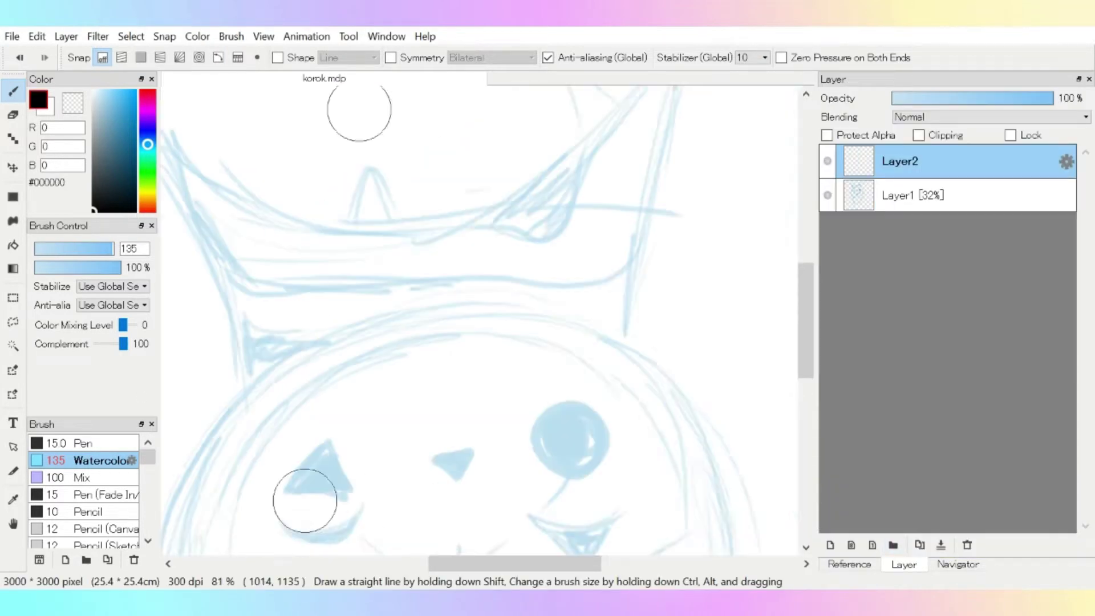
- Ink the hat's left side and its long concave top edge in black on Layer2
mouse_move(206, 142)
left_mouse_down()
mouse_move(289, 342)
mouse_move(306, 425)
left_mouse_up()
left_click_drag(227, 164, 206, 154)
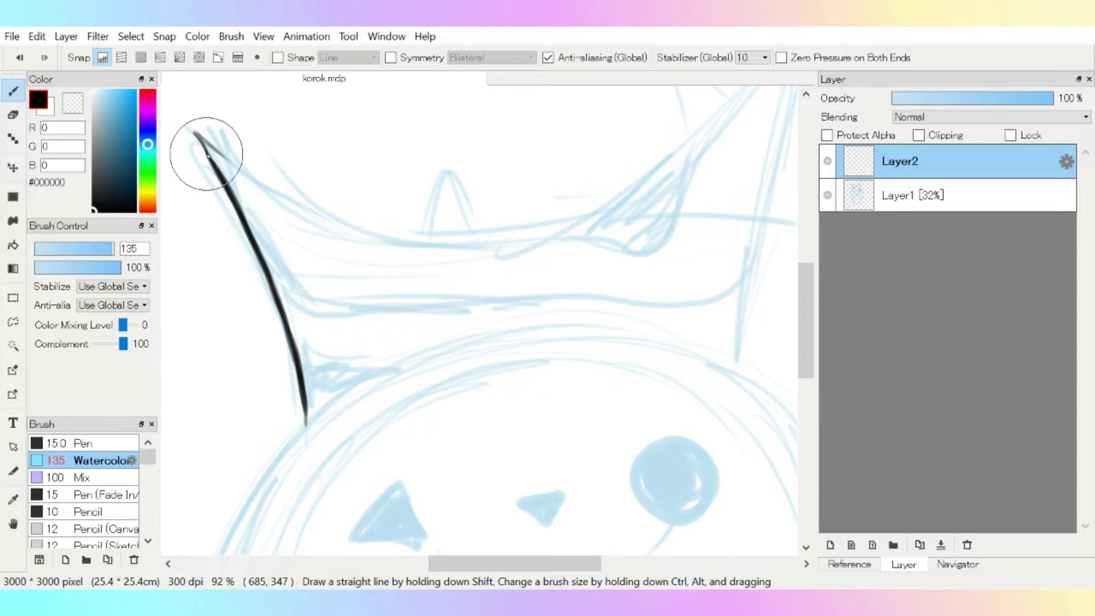
left_click_drag(689, 137, 564, 220)
mouse_move(265, 188)
left_mouse_down()
mouse_move(479, 241)
mouse_move(577, 214)
left_mouse_up()
key("e")
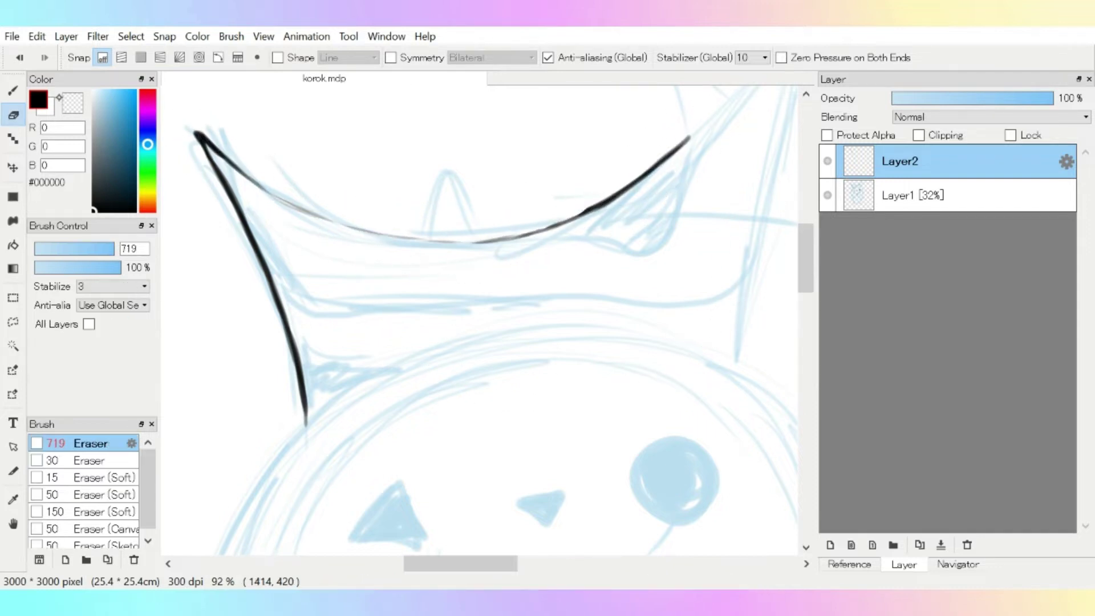
key("b")
mouse_move(214, 150)
left_mouse_down()
mouse_move(296, 202)
mouse_move(473, 243)
left_mouse_up()
scroll(255, 465, "down", 4)
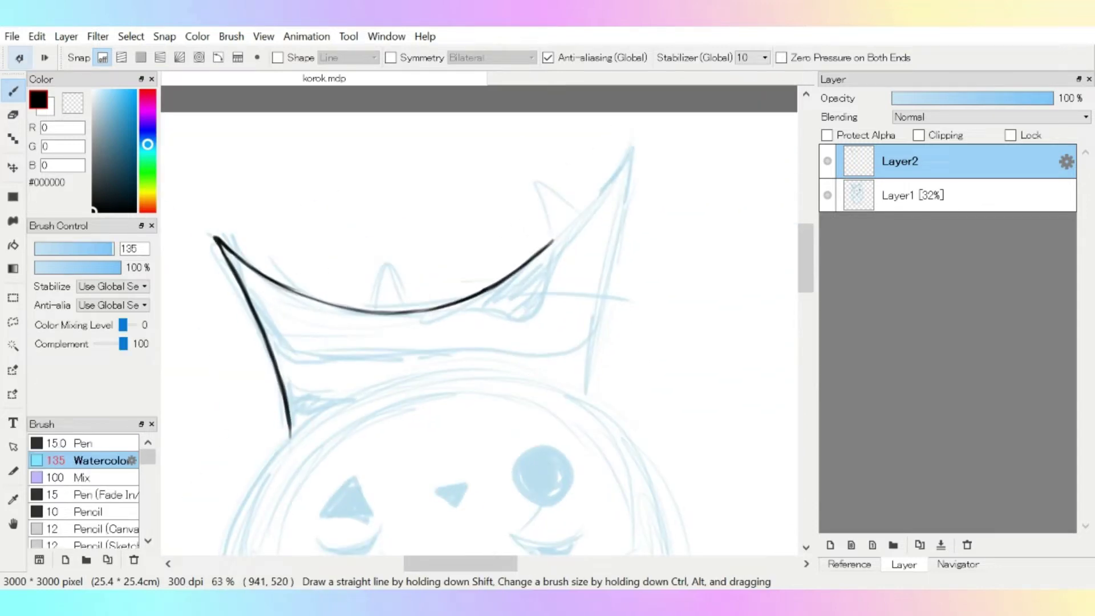
scroll(308, 314, "up", 7)
mouse_move(231, 239)
left_mouse_down()
mouse_move(392, 301)
mouse_move(488, 302)
left_mouse_up()
- Ink the hat's tall right spike and its right side down to the head
scroll(484, 259, "down", 4)
left_click_drag(615, 217, 682, 143)
left_click_drag(681, 143, 672, 193)
scroll(693, 142, "up", 6)
key("e")
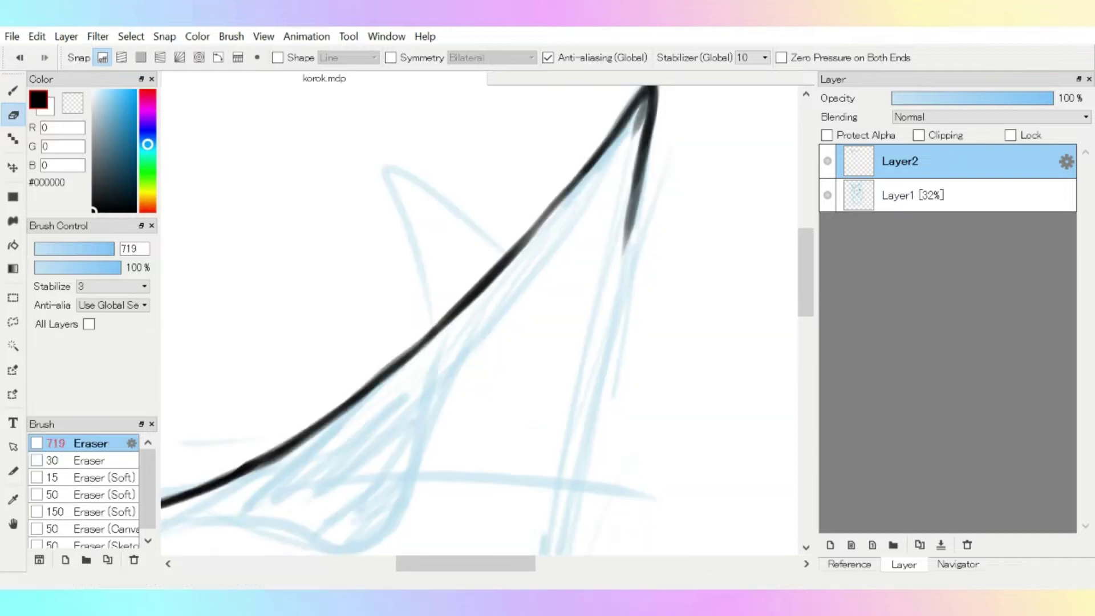
left_click_drag(643, 98, 626, 139)
scroll(643, 202, "down", 6)
key("b")
left_click_drag(638, 215, 586, 462)
scroll(554, 330, "up", 2)
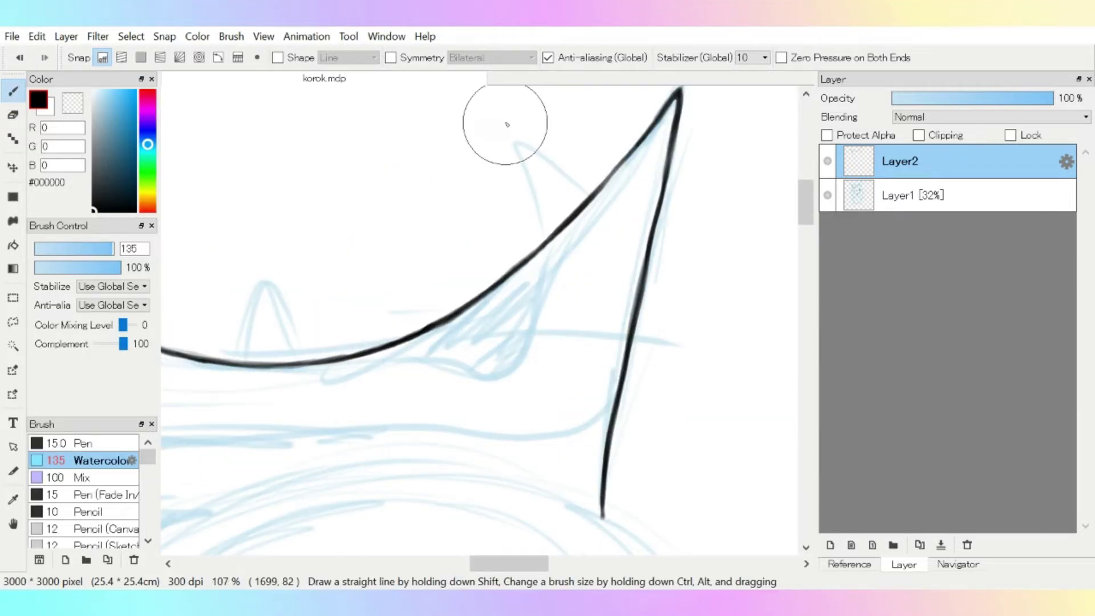
- Ink the small thorn beside the tall spike and the small bump on the hat's top edge
mouse_move(543, 244)
left_mouse_down()
mouse_move(517, 156)
mouse_move(586, 199)
left_mouse_up()
key("e")
left_click_drag(550, 237, 544, 243)
key("b")
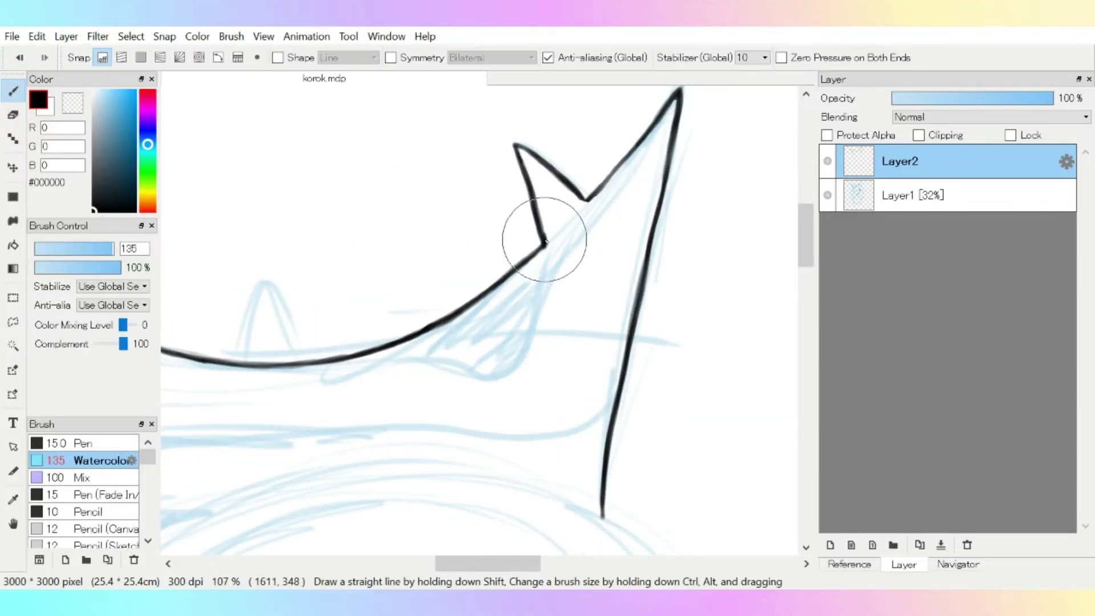
scroll(542, 247, "down", 6)
scroll(434, 265, "up", 8)
mouse_move(464, 345)
left_mouse_down()
mouse_move(481, 284)
mouse_move(532, 352)
left_mouse_up()
scroll(505, 243, "down", 8)
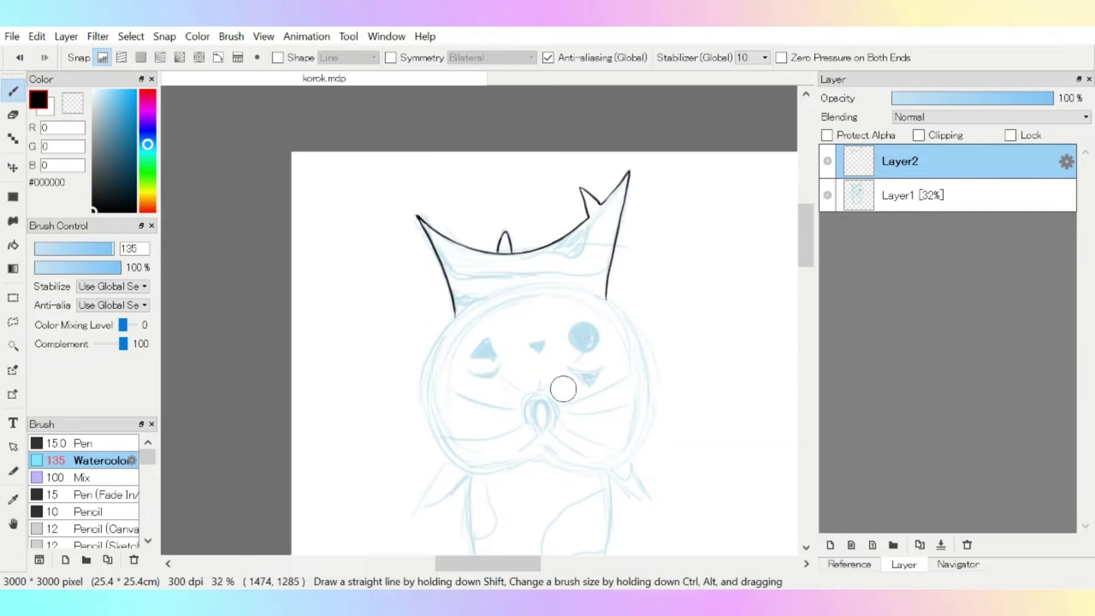
- Ink the upper-left curve of the head beneath the hat and trim its line with the eraser
scroll(550, 355, "up", 6)
left_click_drag(195, 419, 308, 237)
scroll(614, 228, "down", 2)
mouse_move(391, 234)
left_mouse_down()
mouse_move(474, 198)
mouse_move(561, 201)
left_mouse_up()
key("e")
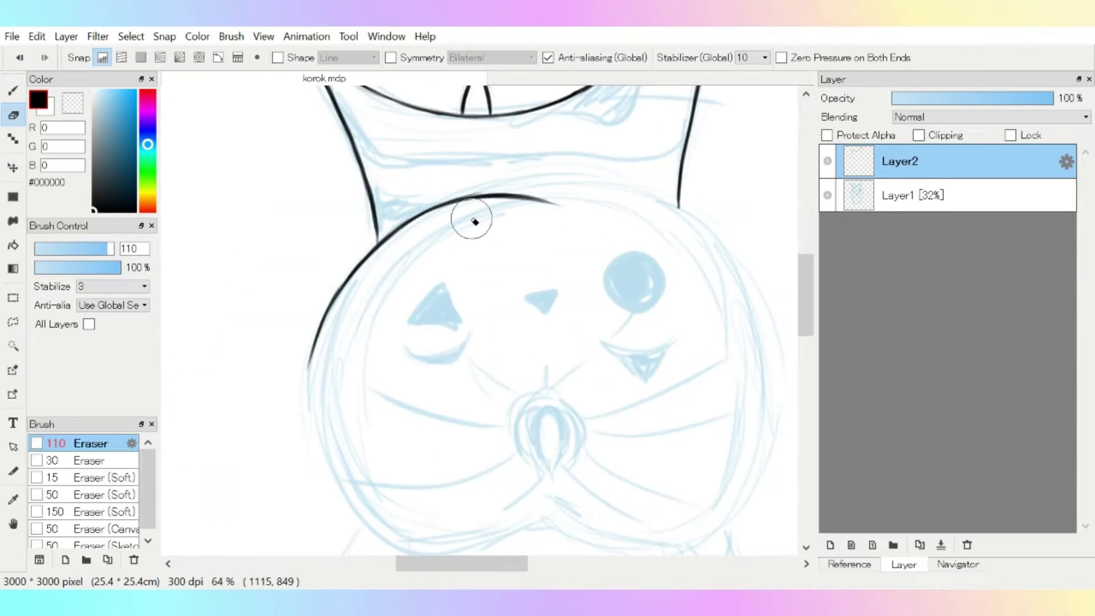
left_click_drag(479, 220, 541, 197)
key("b")
left_click(390, 57)
scroll(407, 252, "down", 5)
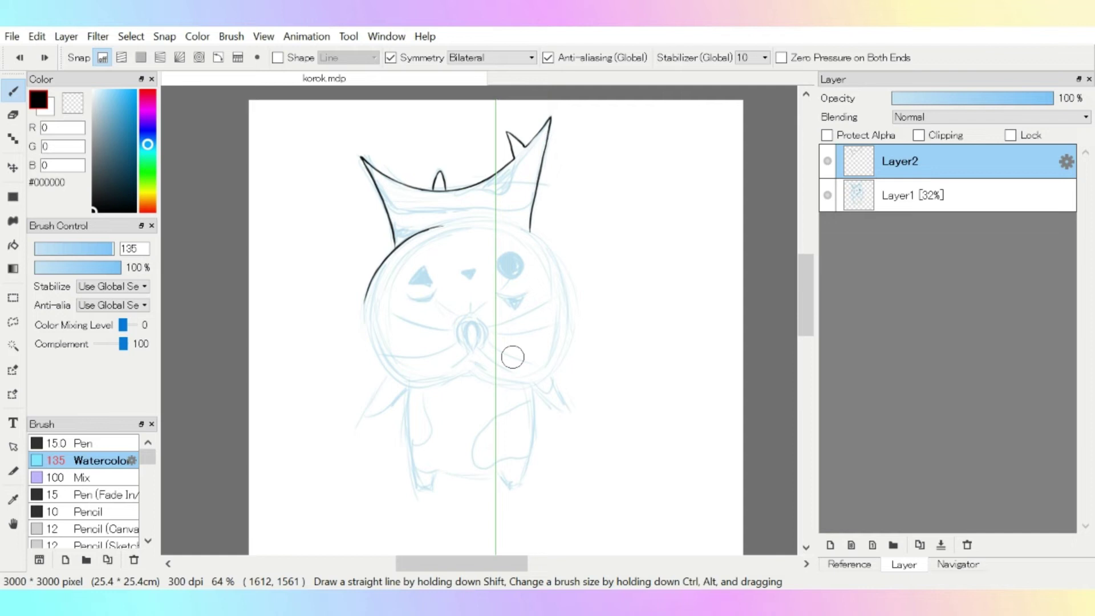
key("ctrl+shift+s")
- Ink the top of the head across to its upper-right curve and clean the joint with the eraser
scroll(244, 191, "up", 3)
mouse_move(244, 193)
left_mouse_down()
mouse_move(487, 199)
mouse_move(605, 354)
left_mouse_up()
key("e")
left_click_drag(233, 207, 228, 212)
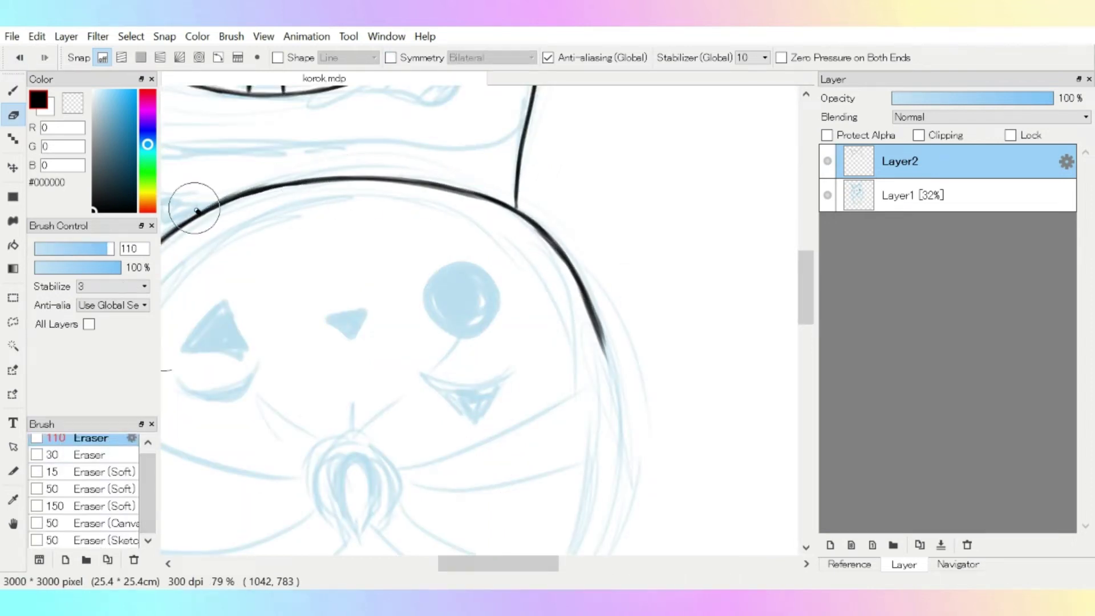
key("b")
- Ink the right side of the head down to its lower-right lobe
scroll(709, 267, "down", 3)
scroll(720, 339, "up", 2)
left_click_drag(606, 290, 625, 411)
scroll(731, 208, "down", 1)
left_click_drag(612, 234, 625, 312)
key("e")
key("b")
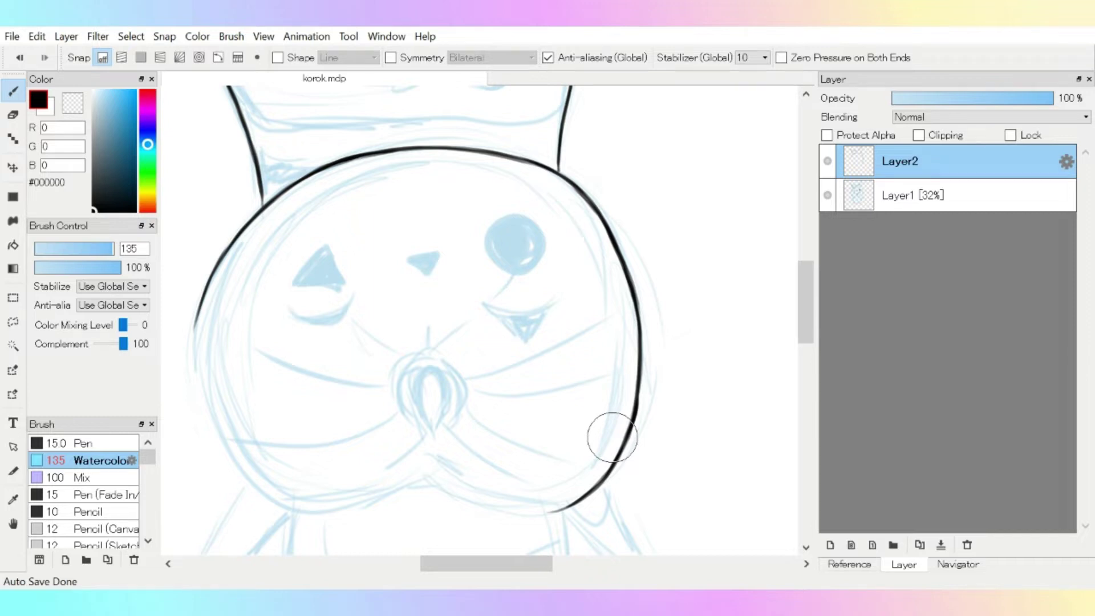
- Close the head outline along the notched bottom and left side, and tidy the notch with the eraser
left_click_drag(427, 476, 545, 513)
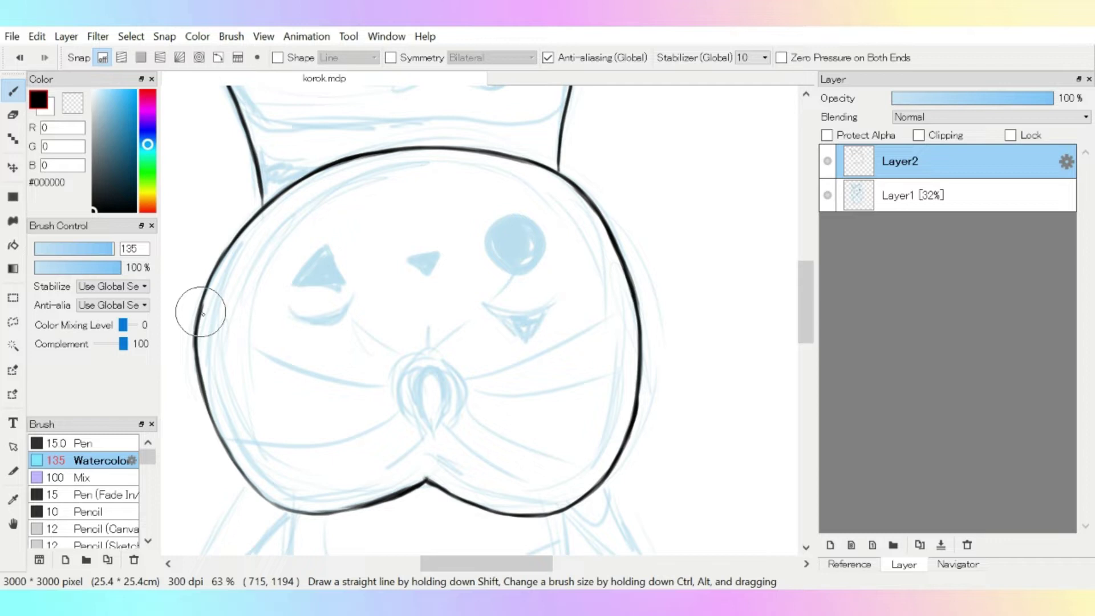
left_click_drag(196, 311, 269, 496)
key("e")
key("b")
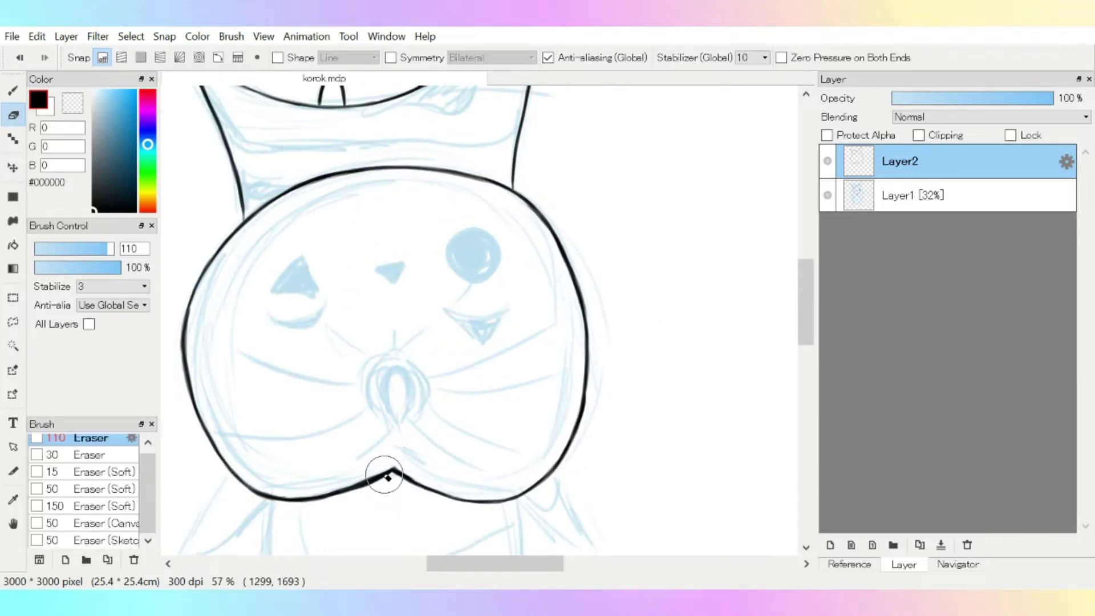
left_click_drag(385, 474, 342, 486)
key("b")
- Ink the left arm below the head with a rounded tip
scroll(536, 462, "down", 4)
scroll(477, 379, "up", 5)
mouse_move(360, 331)
left_mouse_down()
mouse_move(303, 420)
mouse_move(405, 371)
mouse_move(305, 433)
left_mouse_up()
key("e")
key("b")
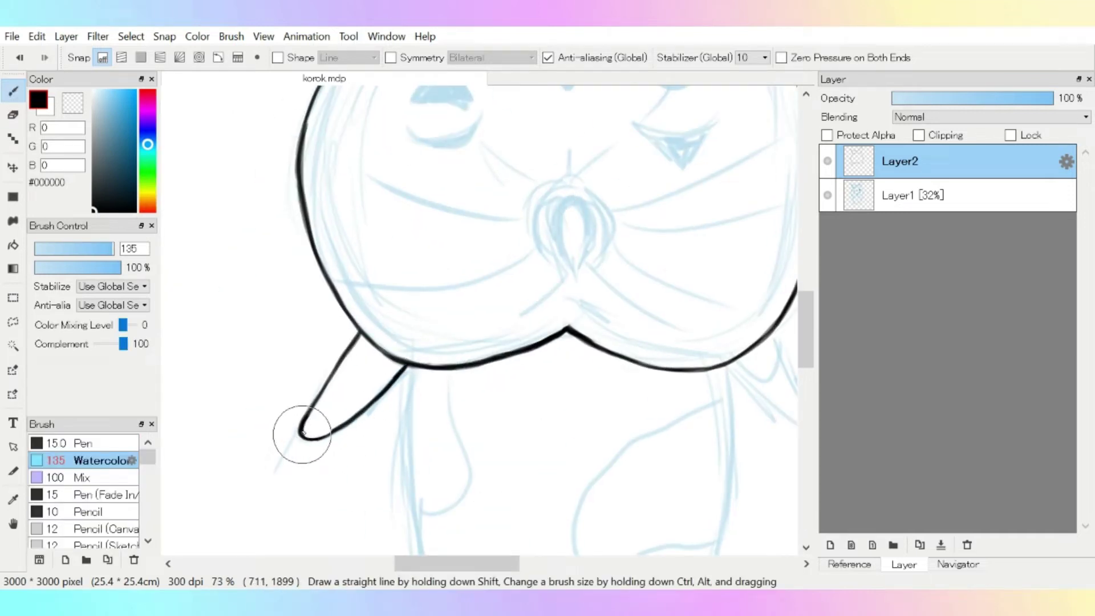
- Ink the lower edge of the right arm
scroll(308, 416, "down", 3)
scroll(330, 393, "up", 2)
left_click_drag(407, 281, 429, 322)
scroll(347, 359, "down", 1)
mouse_move(303, 335)
left_mouse_down()
mouse_move(347, 365)
mouse_move(357, 394)
left_mouse_up()
scroll(473, 433, "down", 1)
scroll(365, 382, "up", 1)
key("e")
scroll(471, 291, "down", 3)
scroll(450, 337, "up", 2)
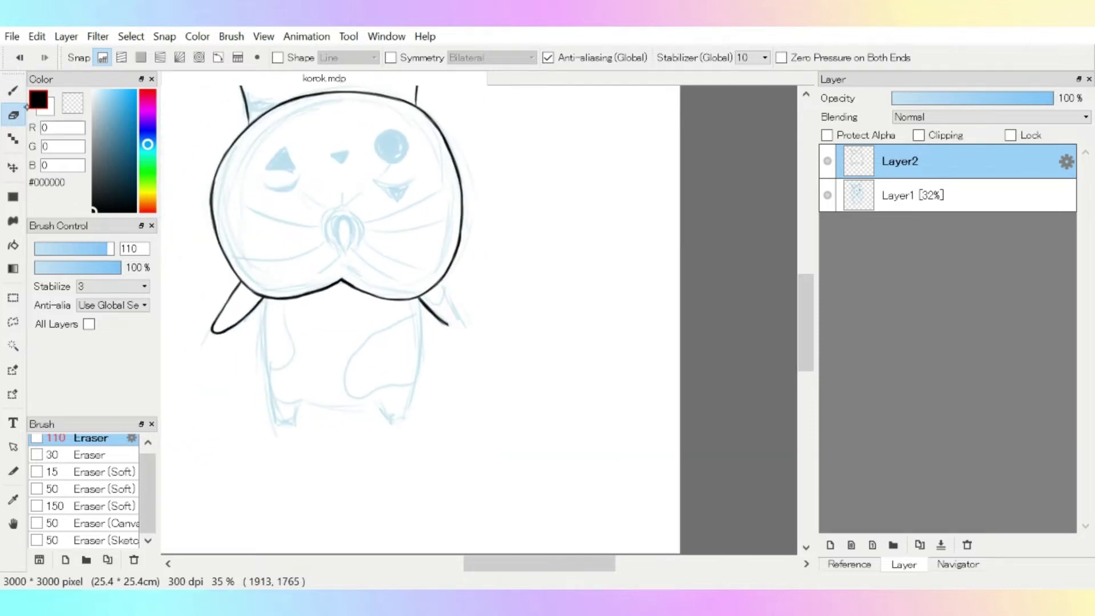
- Complete the right arm with its outer edge and rounded tip, cleaning the line with the eraser
key("b")
left_click_drag(441, 281, 461, 321)
key("e")
scroll(456, 325, "up", 2)
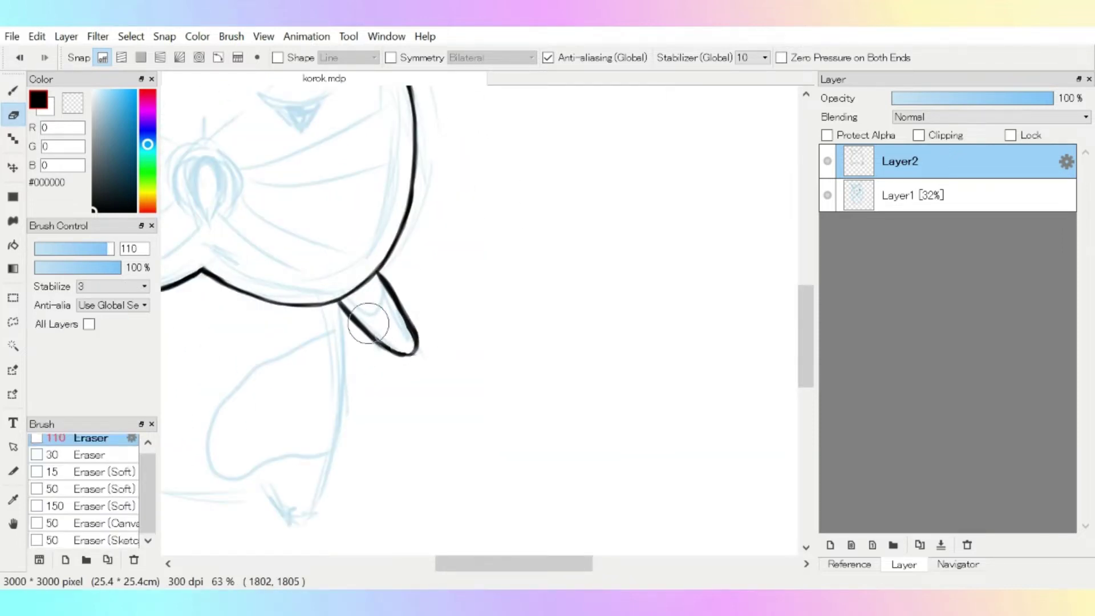
key("b")
scroll(550, 230, "down", 7)
scroll(426, 279, "up", 8)
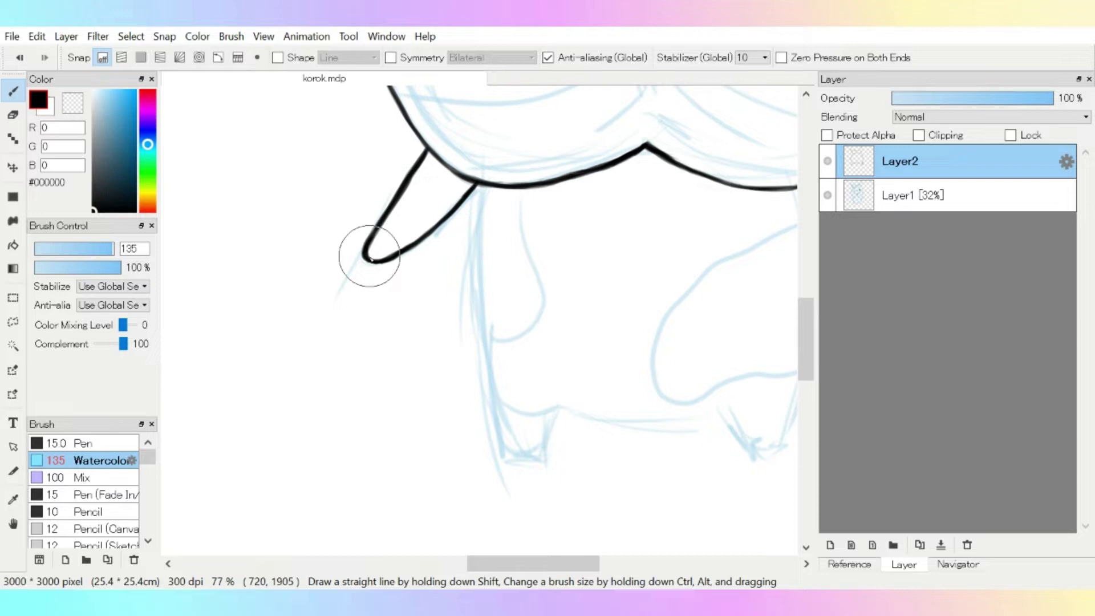
- Ink the body outline with both sides, two small feet and the edge between them
scroll(373, 257, "down", 4)
scroll(359, 171, "up", 4)
mouse_move(360, 134)
left_mouse_down()
mouse_move(360, 228)
mouse_move(407, 384)
left_mouse_up()
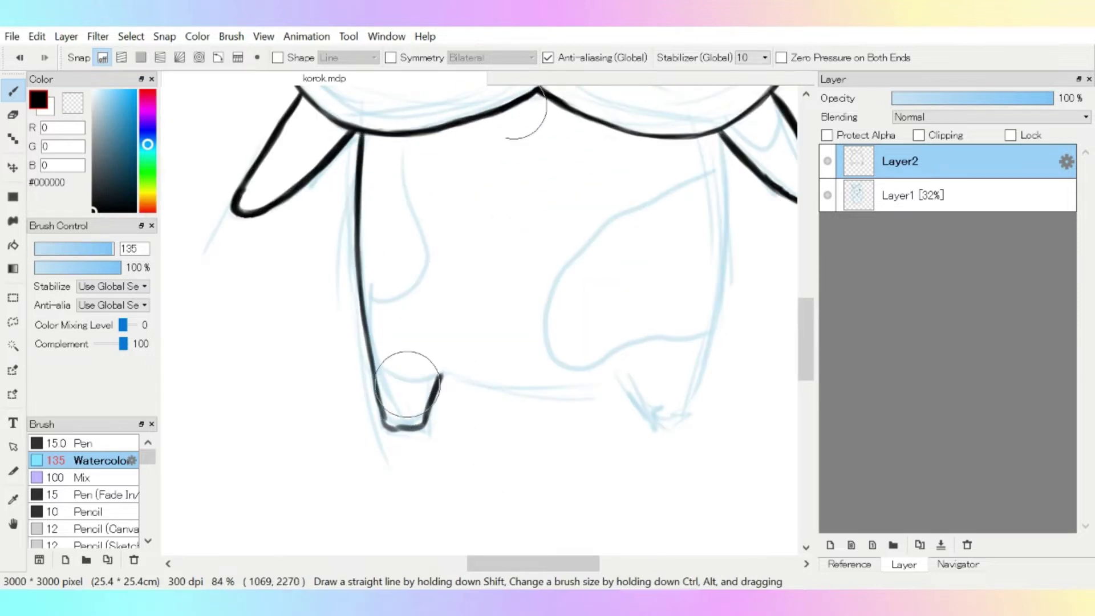
left_click_drag(698, 383, 707, 310)
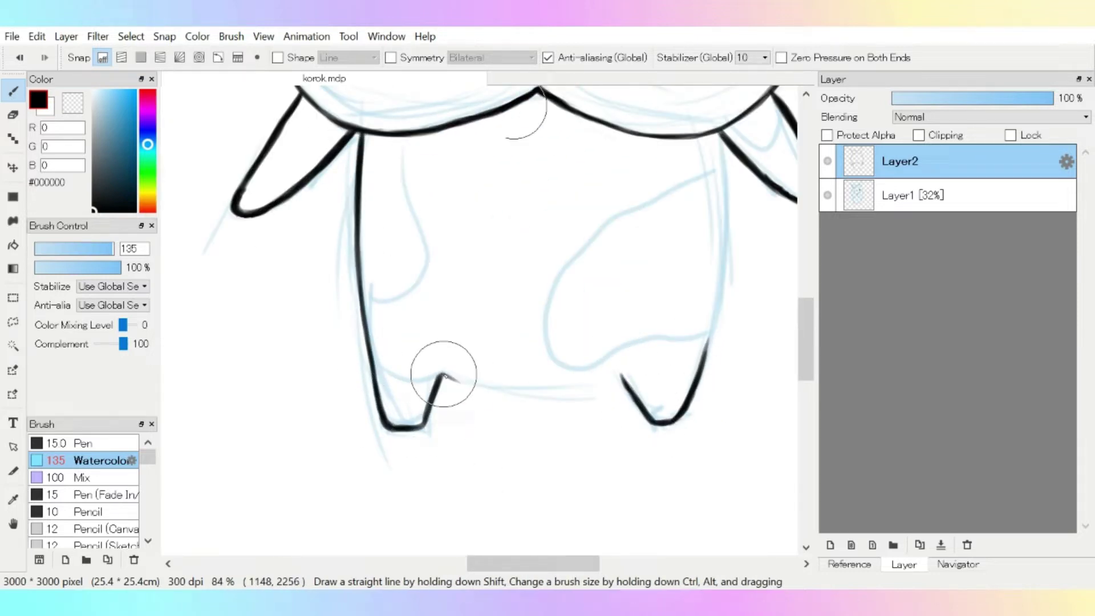
left_click_drag(444, 376, 552, 371)
scroll(627, 174, "down", 4)
scroll(591, 98, "up", 1)
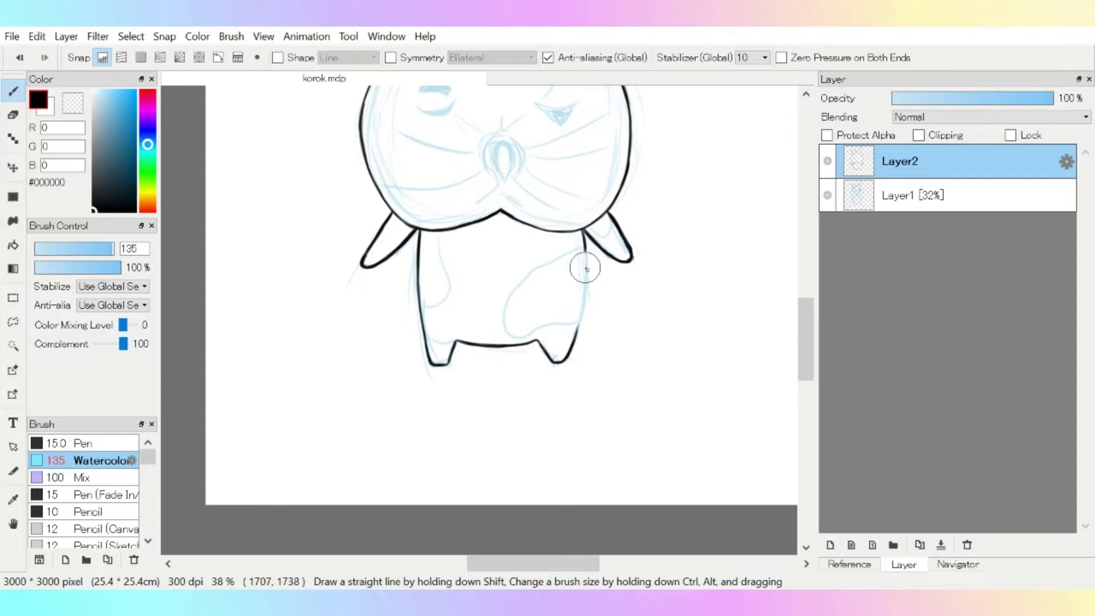
- Place a solid black round right eye using the Circle brush shape
scroll(558, 188, "up", 1)
left_click(544, 237)
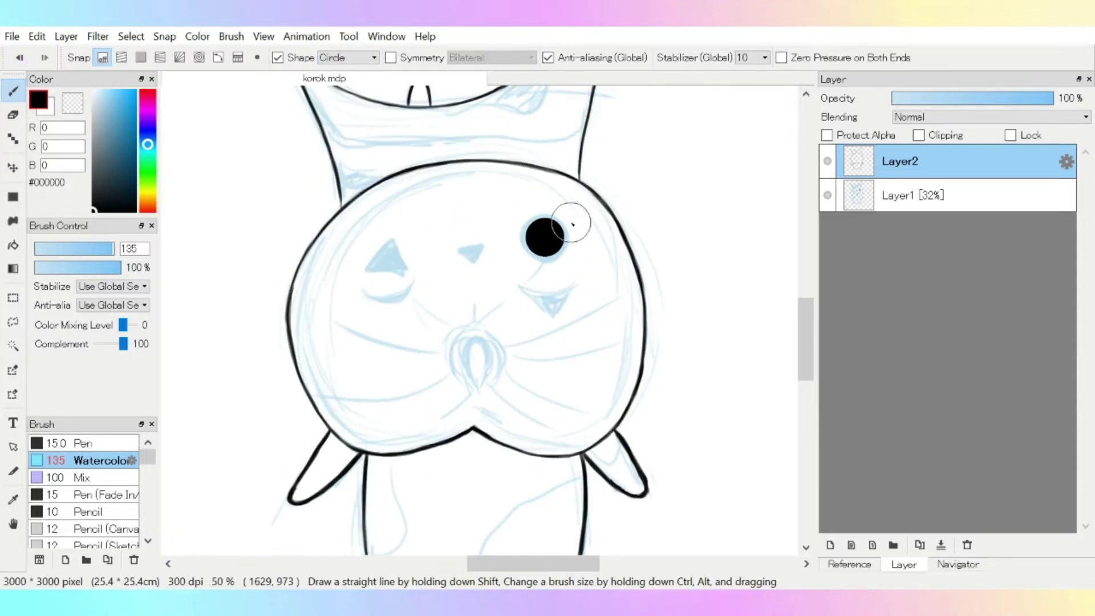
- Outline the small inverted triangle between the eyes with the Polygon shape and fill it solid black
left_click(354, 90)
left_click_drag(483, 268, 554, 300)
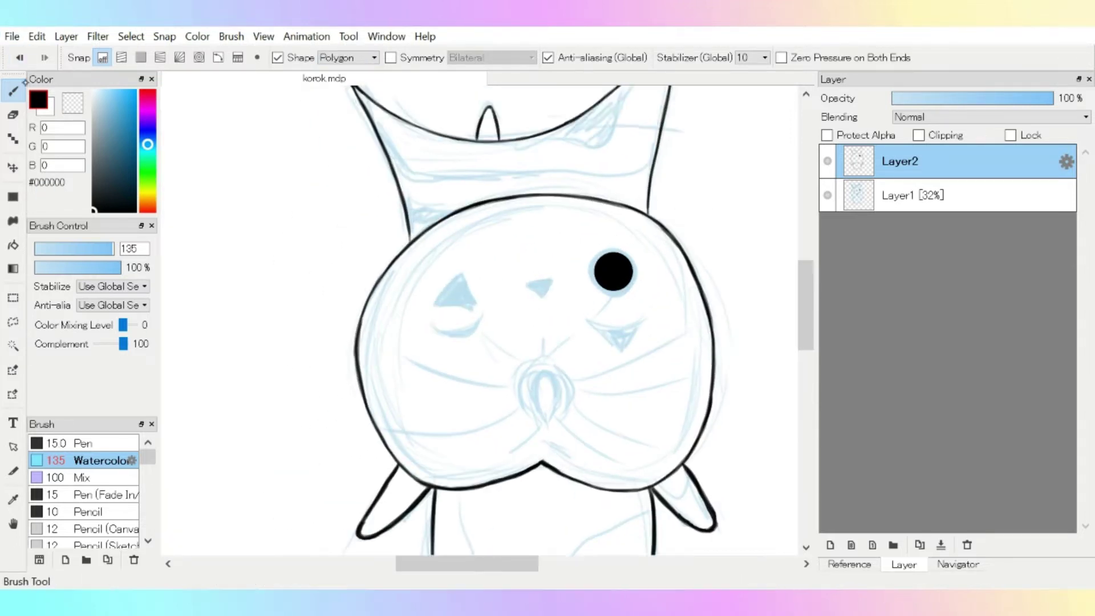
scroll(491, 262, "up", 1)
left_click(13, 114)
left_click(13, 91)
scroll(548, 319, "up", 3)
left_click(546, 448)
left_click(565, 457)
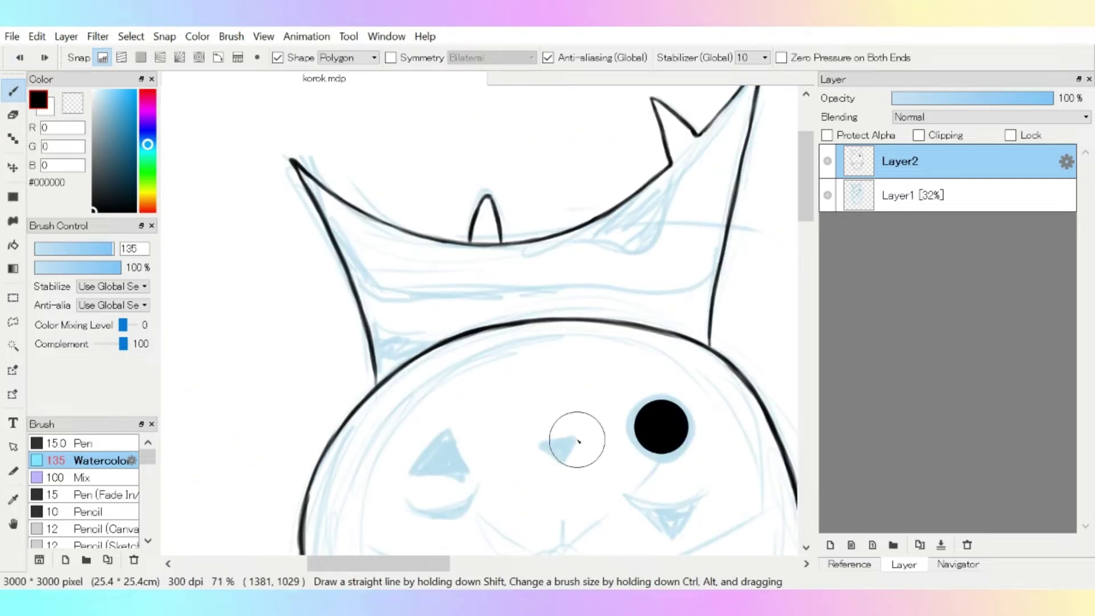
left_click(575, 439)
double_click(544, 444)
left_click_drag(555, 342, 516, 342)
left_click_drag(516, 342, 528, 343)
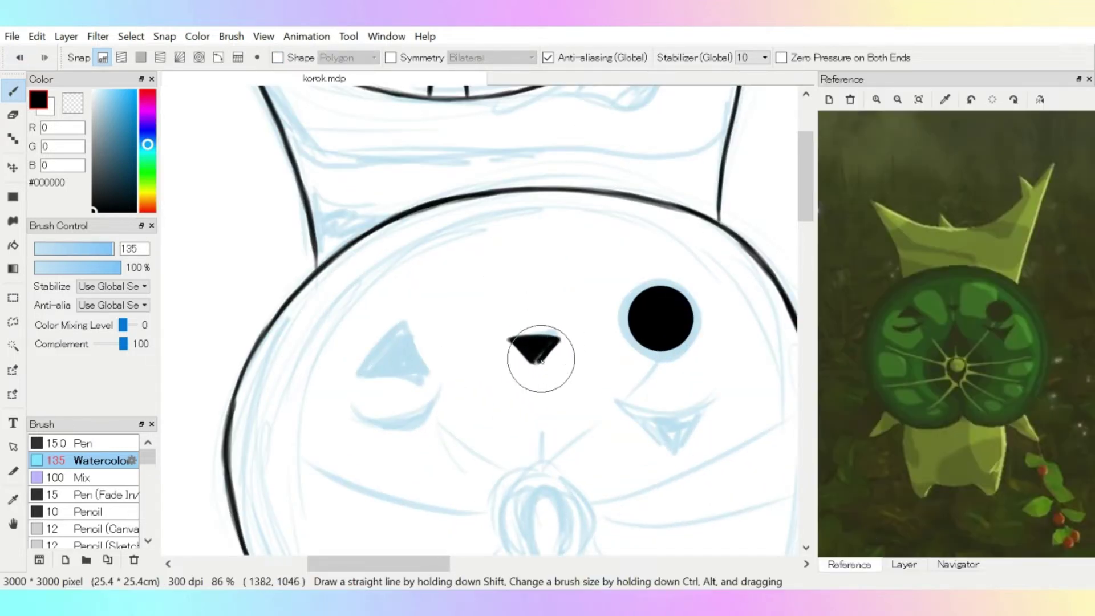
- Paint the triangular left eye and the curved markings beneath both eyes in solid black
mouse_move(388, 334)
left_mouse_down()
mouse_move(350, 367)
mouse_move(427, 368)
mouse_move(395, 362)
mouse_move(395, 338)
left_mouse_up()
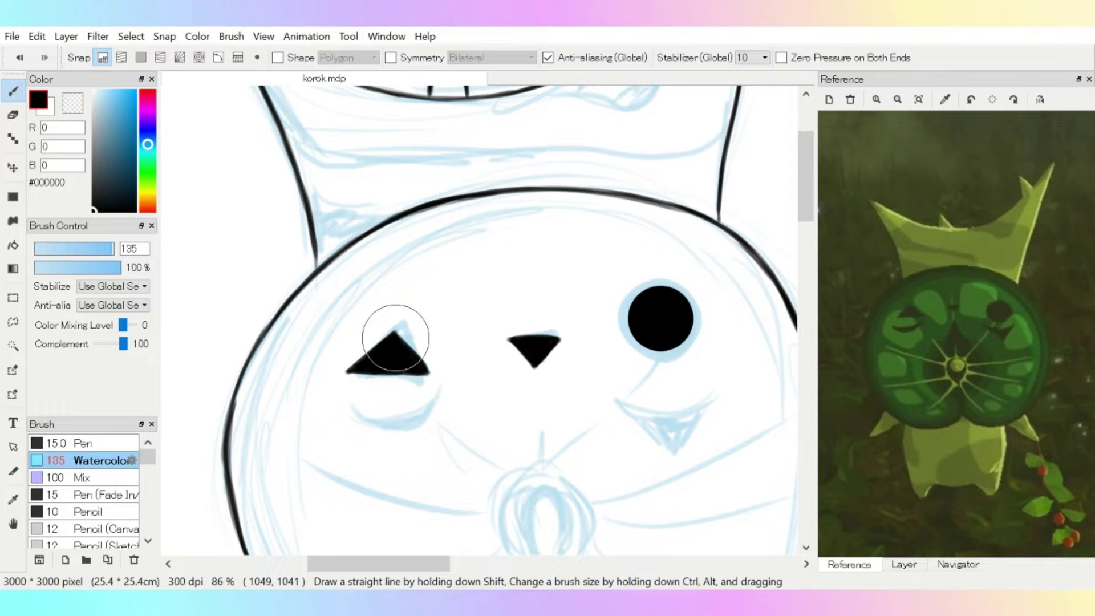
mouse_move(684, 308)
left_mouse_down()
mouse_move(675, 296)
mouse_move(665, 340)
mouse_move(631, 315)
mouse_move(632, 325)
left_mouse_up()
left_click_drag(613, 400, 703, 405)
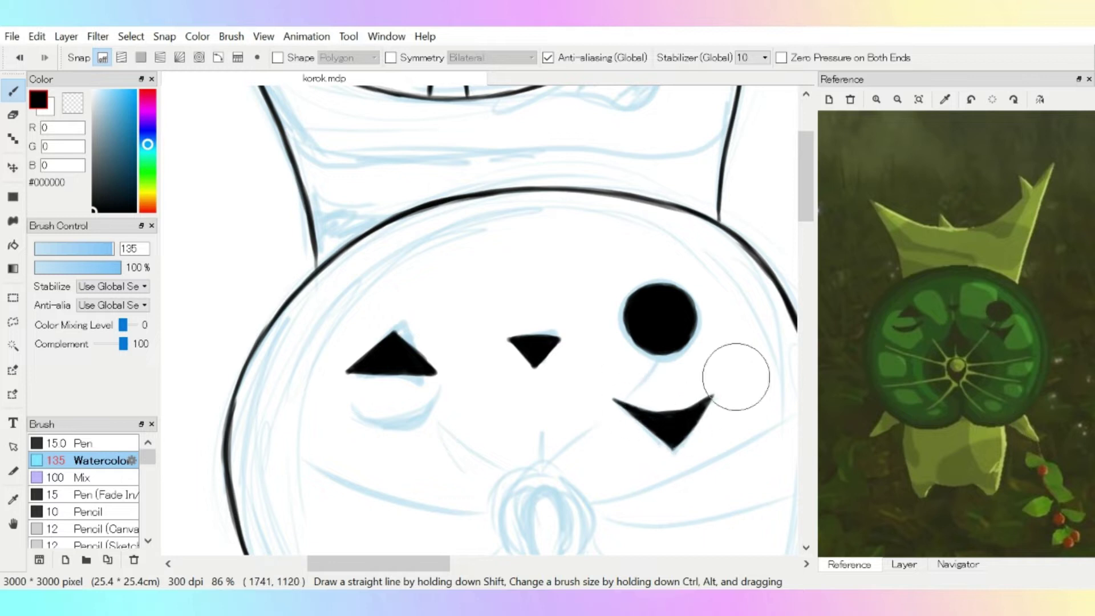
left_click_drag(349, 403, 433, 395)
mouse_move(351, 405)
left_mouse_down()
mouse_move(407, 416)
mouse_move(440, 393)
left_mouse_up()
scroll(503, 264, "down", 3)
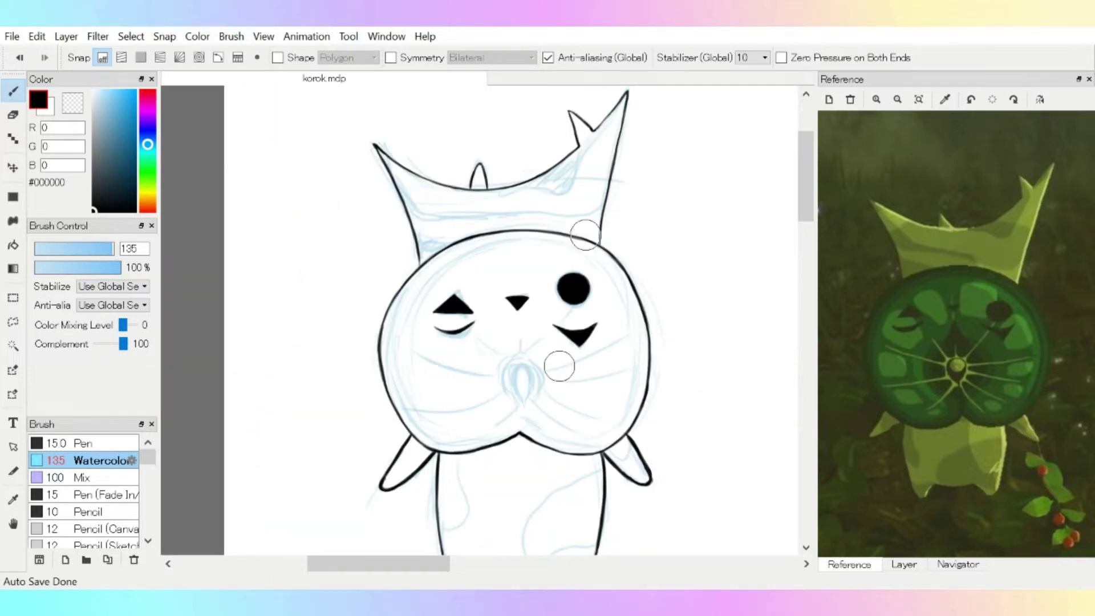
- Redraw the small bump on the hat's top edge so that it leans left
scroll(516, 127, "up", 3)
key("e")
key("b")
mouse_move(401, 232)
left_mouse_down()
mouse_move(418, 285)
mouse_move(372, 313)
left_mouse_up()
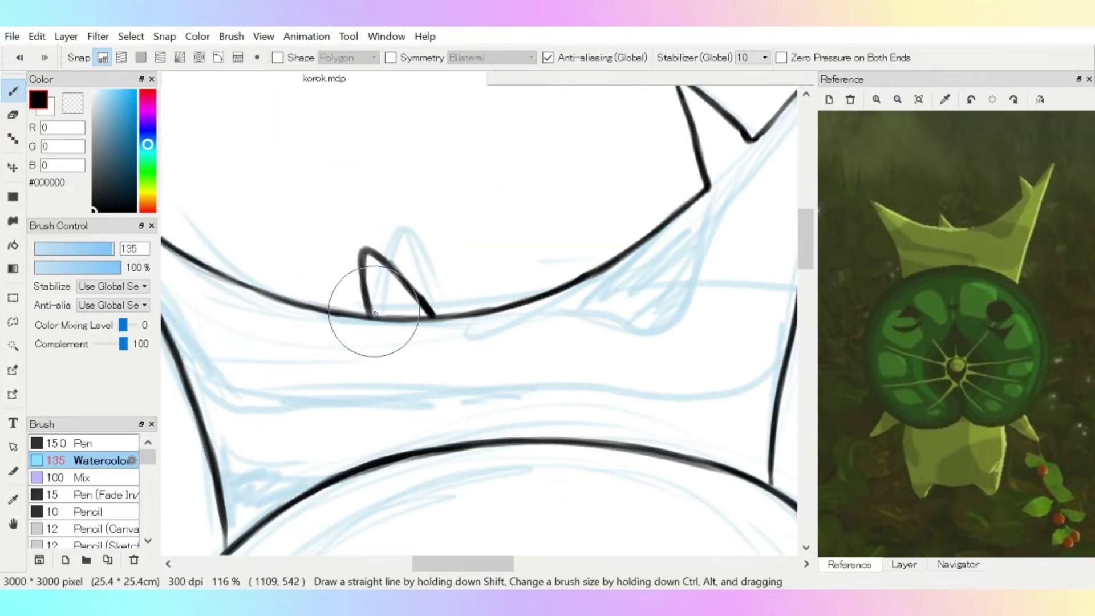
- Sample the hat's green (#90A53E) from the reference image
scroll(633, 218, "down", 5)
left_click(945, 99)
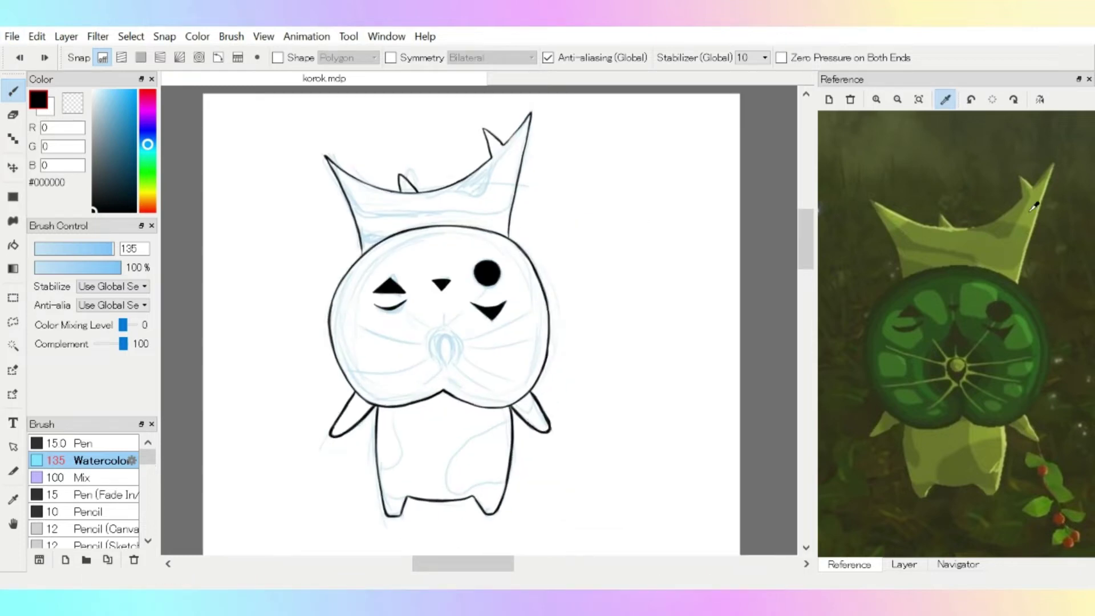
left_click(1037, 200)
- Move Layer1 to the top of the stack, and add Layer3 beneath the Layer2 line art
left_click(904, 564)
left_click_drag(969, 196, 969, 161)
left_click(970, 196)
left_click(828, 543)
left_click_drag(465, 204, 501, 166)
key("ctrl+z")
left_click(904, 563)
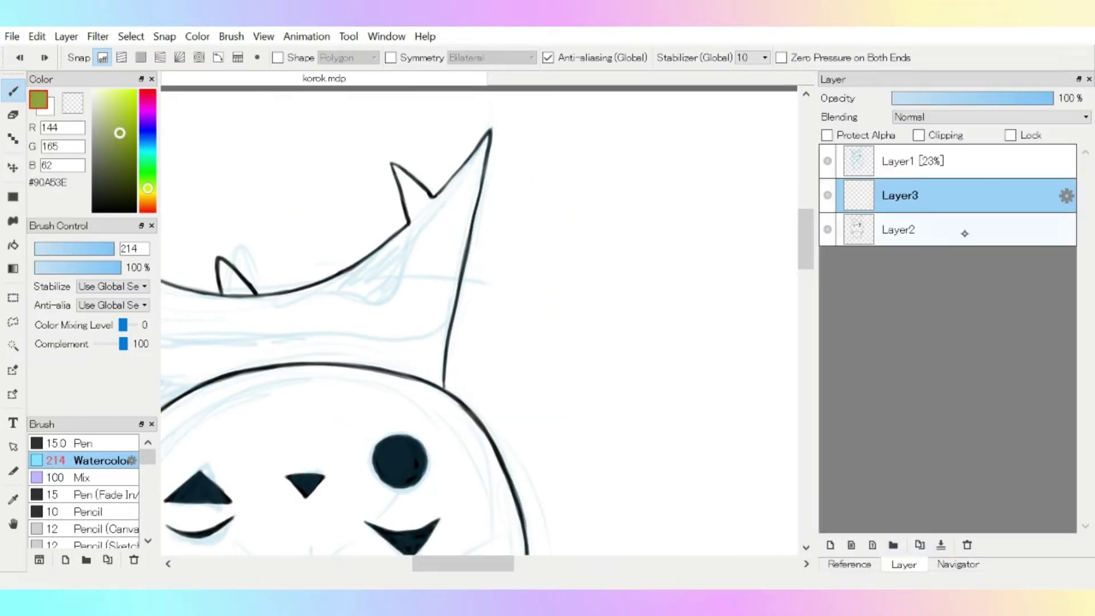
left_click_drag(965, 232, 965, 196)
left_click(934, 542)
- Paint the hat's interior with the sampled green on Layer3, staying close to the outline
scroll(479, 319, "down", 3)
scroll(479, 228, "up", 3)
left_click(848, 564)
mouse_move(528, 163)
left_mouse_down()
mouse_move(522, 183)
mouse_move(349, 317)
mouse_move(478, 402)
left_mouse_up()
scroll(613, 262, "down", 4)
scroll(604, 256, "up", 1)
left_click_drag(333, 265, 371, 371)
left_click_drag(389, 298, 459, 308)
mouse_move(402, 348)
left_mouse_down()
mouse_move(378, 335)
mouse_move(387, 356)
left_mouse_up()
scroll(630, 373, "up", 2)
left_click_drag(399, 485, 656, 150)
- Paint the arms, body and legs with the same flat green on Layer3, keeping close to the line art
scroll(656, 150, "up", 1)
left_click_drag(522, 279, 477, 342)
mouse_move(561, 299)
left_mouse_down()
mouse_move(587, 489)
mouse_move(635, 454)
left_mouse_up()
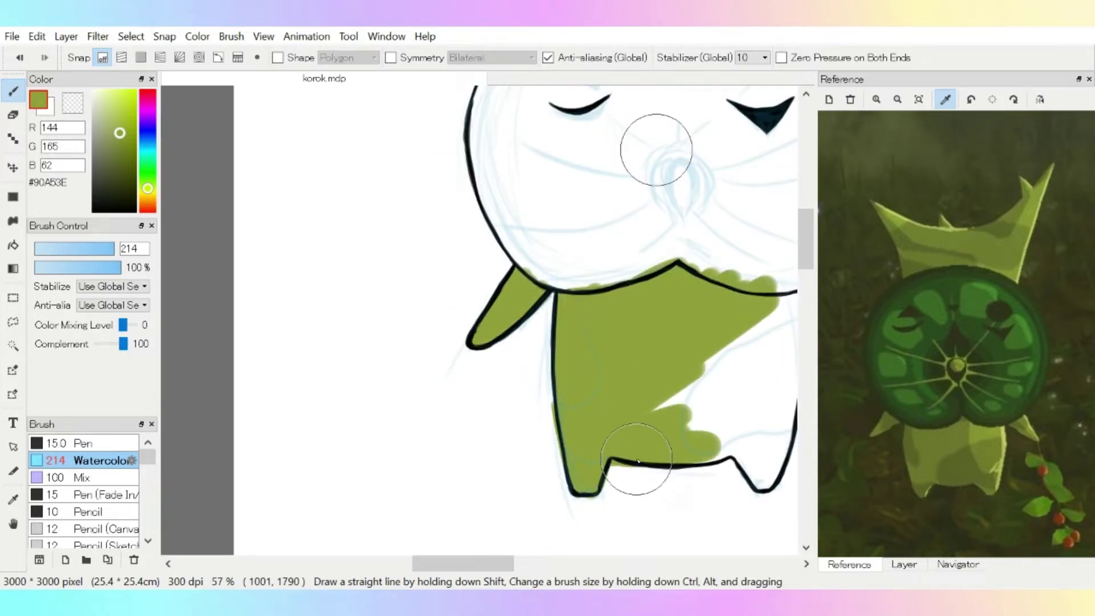
left_click_drag(695, 183, 470, 152)
scroll(470, 151, "down", 1)
mouse_move(533, 262)
left_mouse_down()
mouse_move(502, 433)
mouse_move(596, 297)
left_mouse_up()
scroll(627, 319, "down", 3)
- Erase the green that spills outside the hat's outline, including the stray strip at the top of the face
scroll(596, 134, "up", 6)
key("e")
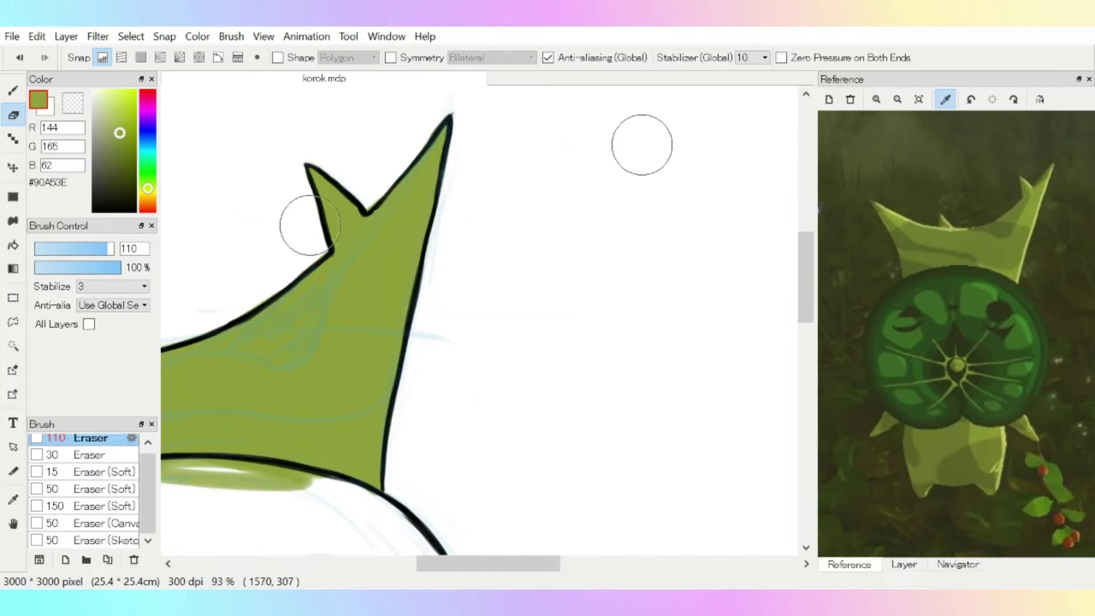
left_click_drag(456, 194, 705, 203)
scroll(705, 203, "down", 1)
mouse_move(206, 287)
left_mouse_down()
mouse_move(342, 464)
mouse_move(522, 448)
left_mouse_up()
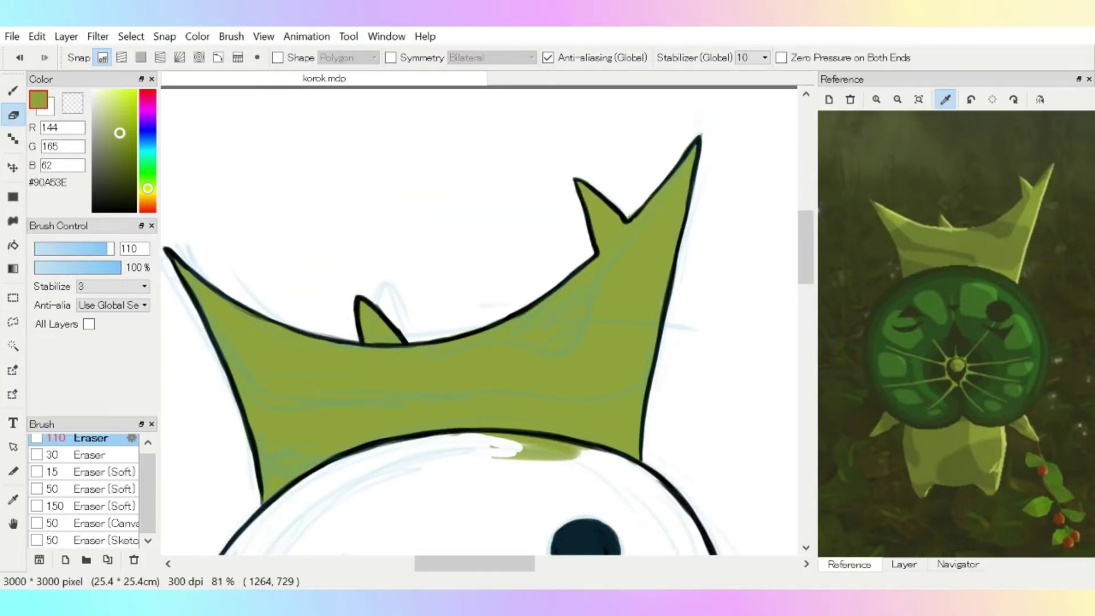
left_click_drag(635, 461, 741, 142)
scroll(423, 386, "up", 2)
mouse_move(422, 386)
left_mouse_down()
mouse_move(760, 374)
mouse_move(365, 356)
left_mouse_up()
scroll(399, 342, "down", 1)
mouse_move(430, 339)
left_mouse_down()
mouse_move(580, 391)
mouse_move(676, 362)
mouse_move(736, 383)
left_mouse_up()
- Erase the green that spills past the outlines of the body, feet and arms
key("b")
key("e")
left_click_drag(805, 329, 804, 368)
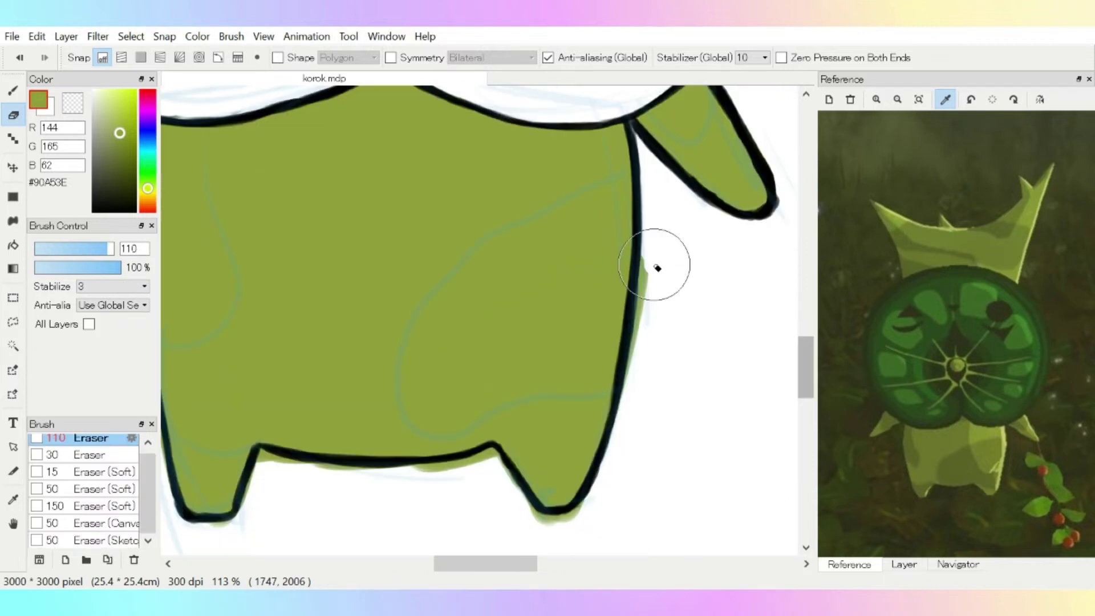
left_click_drag(657, 266, 650, 385)
left_click_drag(525, 496, 433, 482)
left_click(12, 90)
left_click(12, 115)
scroll(355, 391, "up", 8)
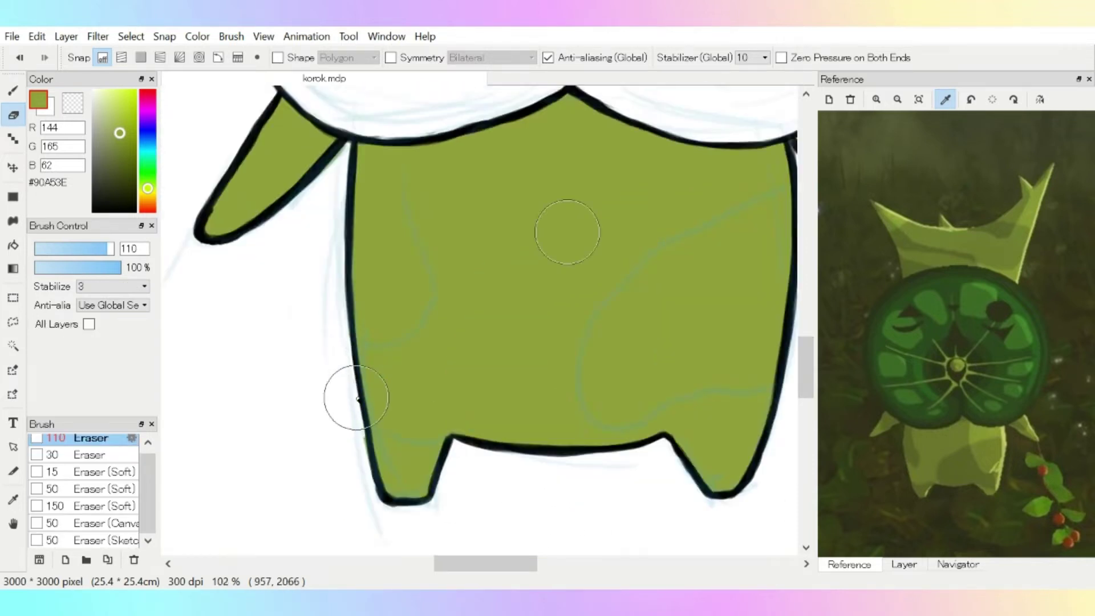
- Shade the hat's lower left and both arms with darker green #6C7C31 at 61% brush opacity
left_click(904, 564)
scroll(273, 245, "up", 5)
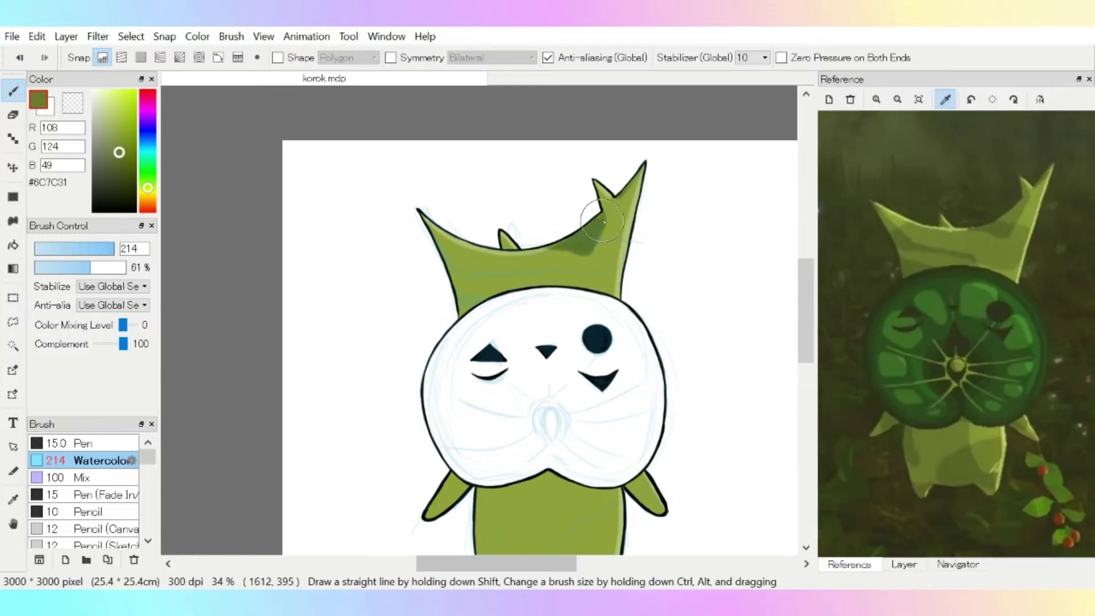
mouse_move(513, 281)
left_mouse_down()
mouse_move(475, 292)
mouse_move(523, 296)
mouse_move(481, 318)
left_mouse_up()
left_click_drag(643, 472, 634, 492)
left_click_drag(463, 479, 434, 511)
- Shade the body with the darker green, leaving a lighter area along its upper right side
left_click_drag(548, 485, 410, 365)
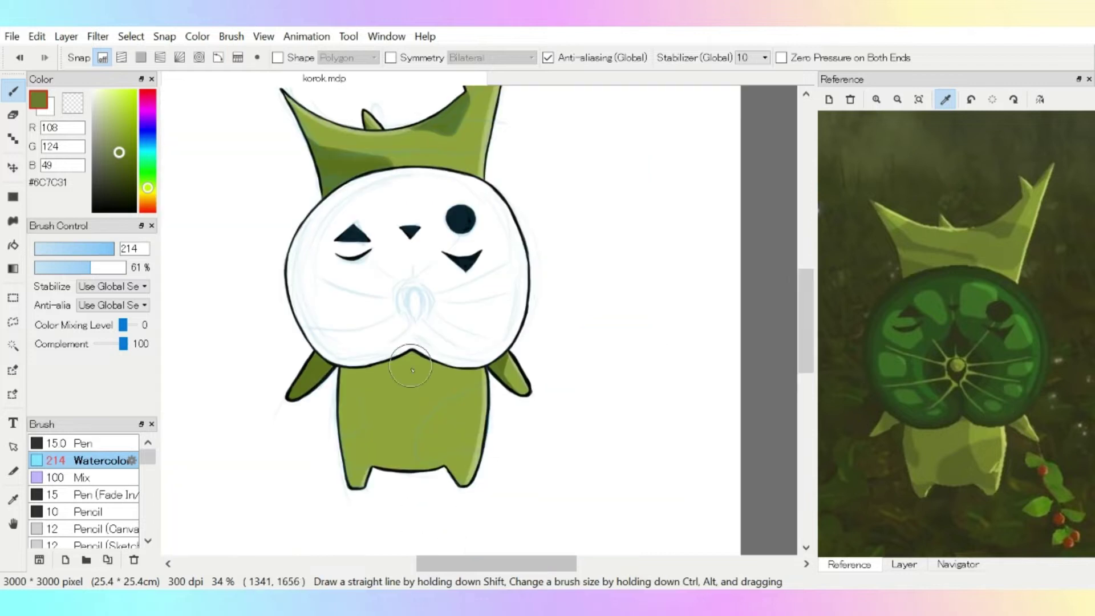
mouse_move(513, 385)
left_mouse_down()
mouse_move(365, 433)
mouse_move(350, 505)
left_mouse_up()
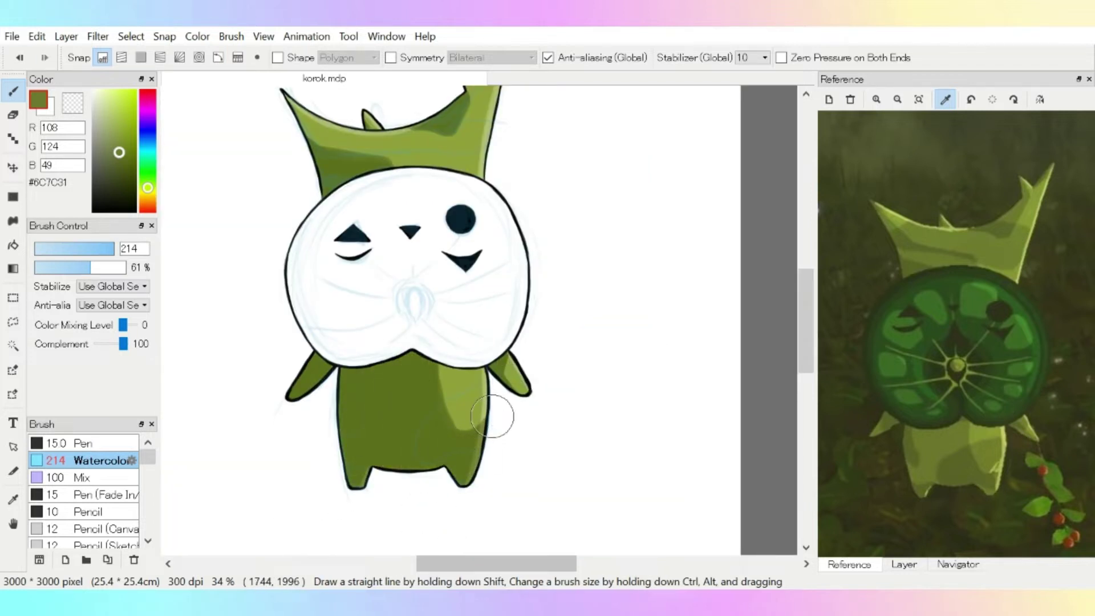
key("e")
left_click(13, 91)
scroll(527, 373, "down", 3)
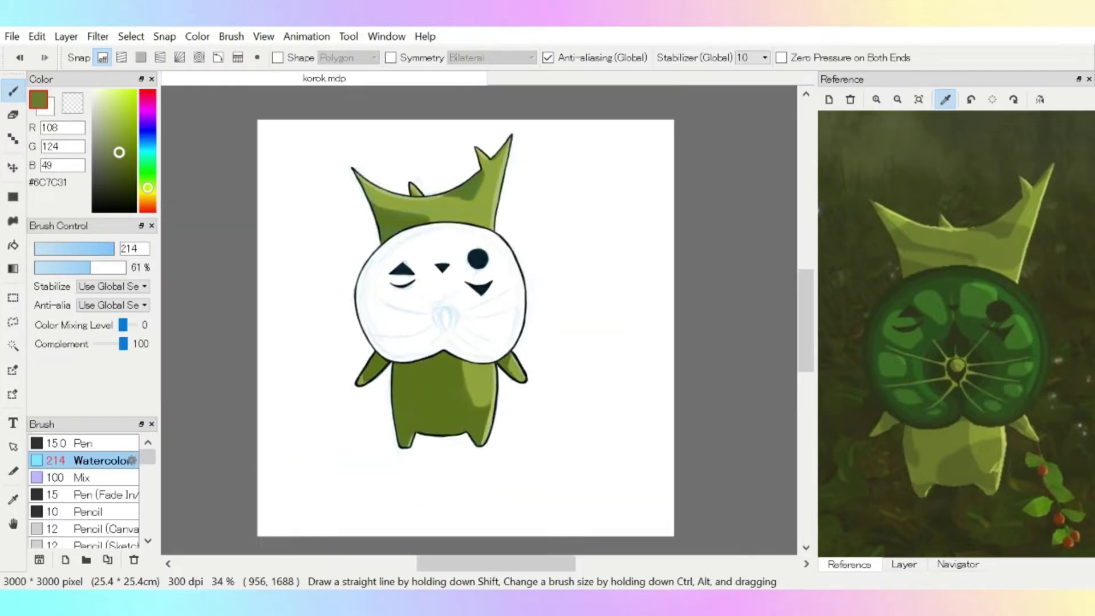
- Sample green #717E2C from the reference image and paint a rounded shadow patch on the body's lower right
scroll(544, 296, "up", 2)
left_click(916, 469)
left_click(903, 564)
left_click(848, 564)
mouse_move(479, 402)
left_mouse_down()
mouse_move(442, 435)
mouse_move(474, 452)
left_mouse_up()
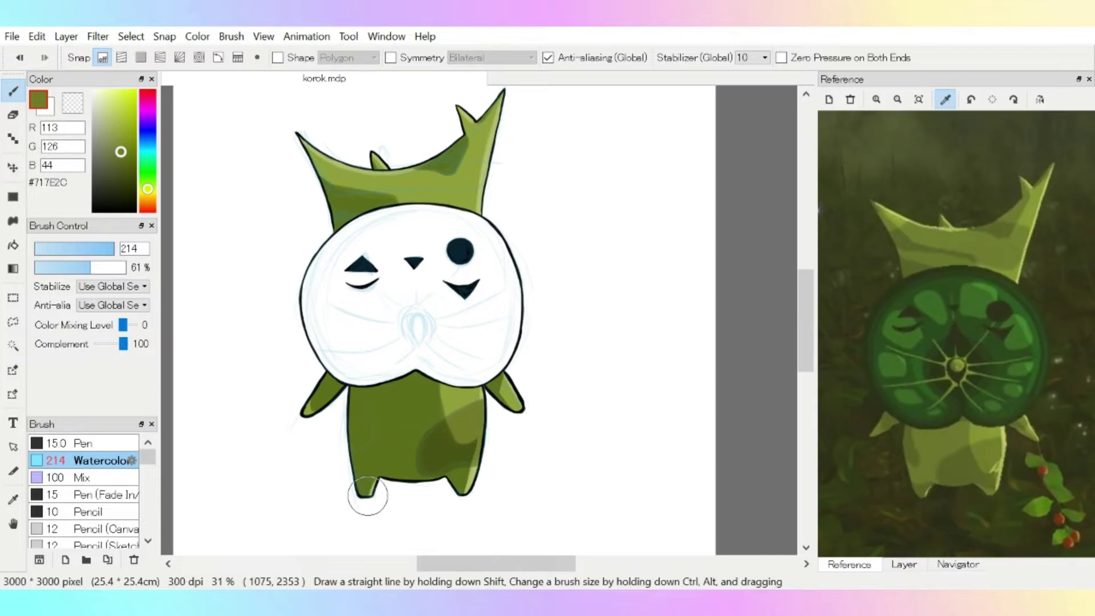
- Paint #313119 shadows on the body's left edge, left foot and across the hat, softening them with the eraser at 54% opacity
left_click(114, 188)
left_click_drag(361, 389, 352, 422)
left_click_drag(370, 484, 348, 513)
mouse_move(486, 170)
left_mouse_down()
mouse_move(424, 163)
mouse_move(501, 183)
mouse_move(350, 183)
left_mouse_up()
mouse_move(420, 181)
left_mouse_down()
mouse_move(488, 171)
mouse_move(378, 215)
left_mouse_up()
key("e")
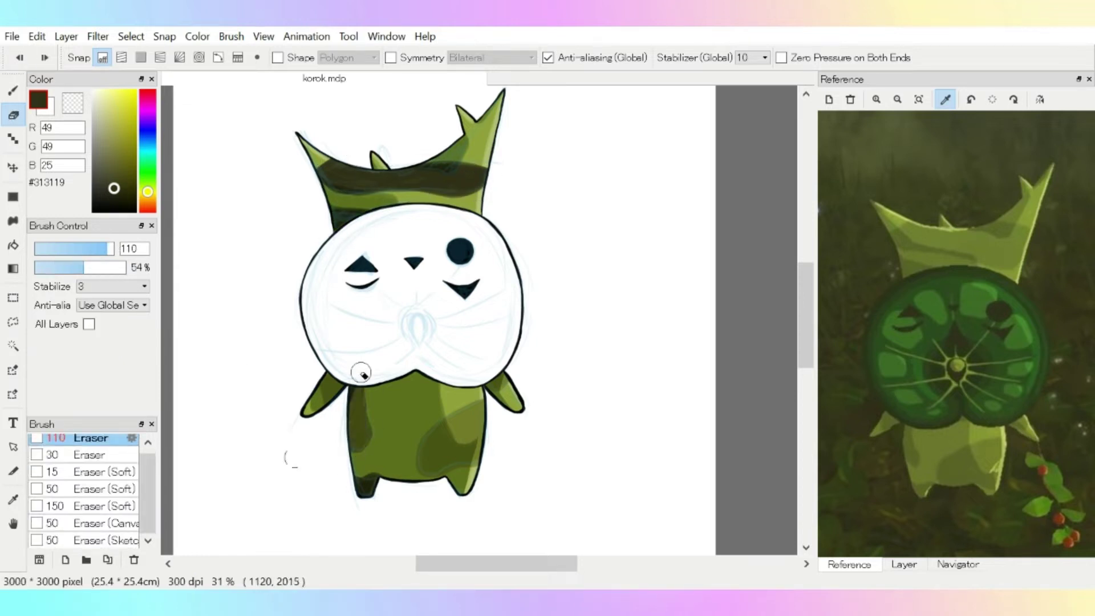
left_click_drag(489, 171, 402, 182)
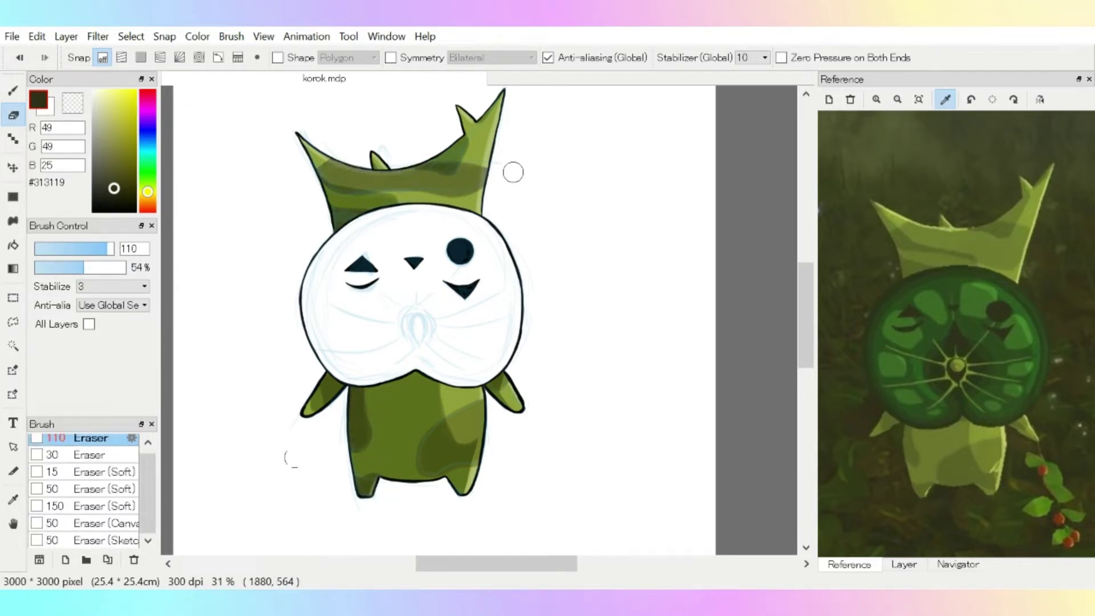
- Hide the Layer1 sketch
left_click(903, 564)
left_click(827, 160)
left_click(849, 564)
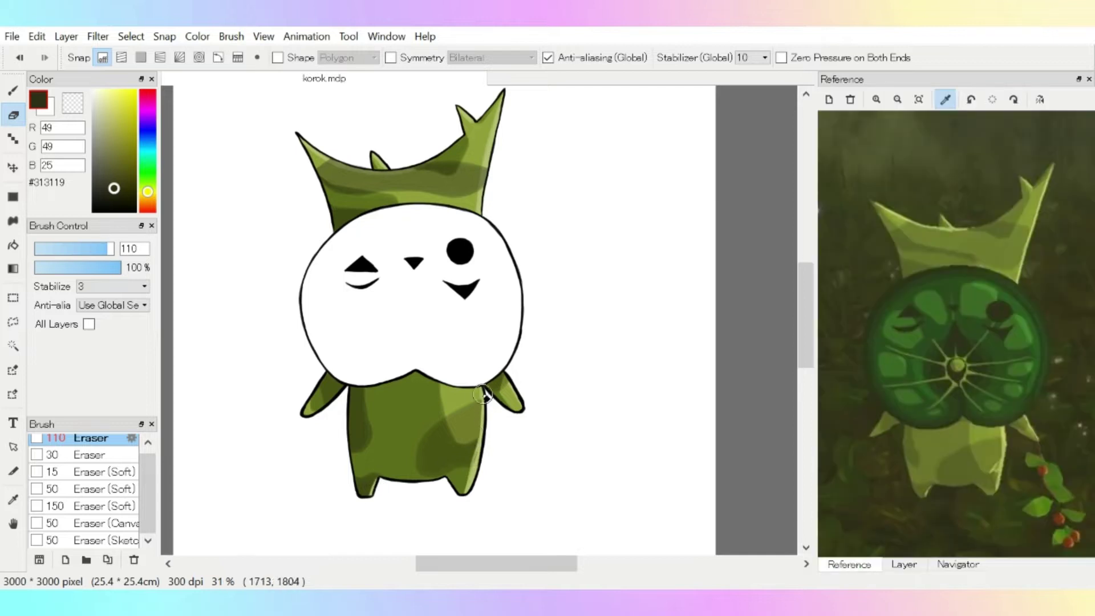
- Touch up the hat's dark band with the brush and eraser, trimming it back from the highlight on the right edge
scroll(332, 162, "up", 4)
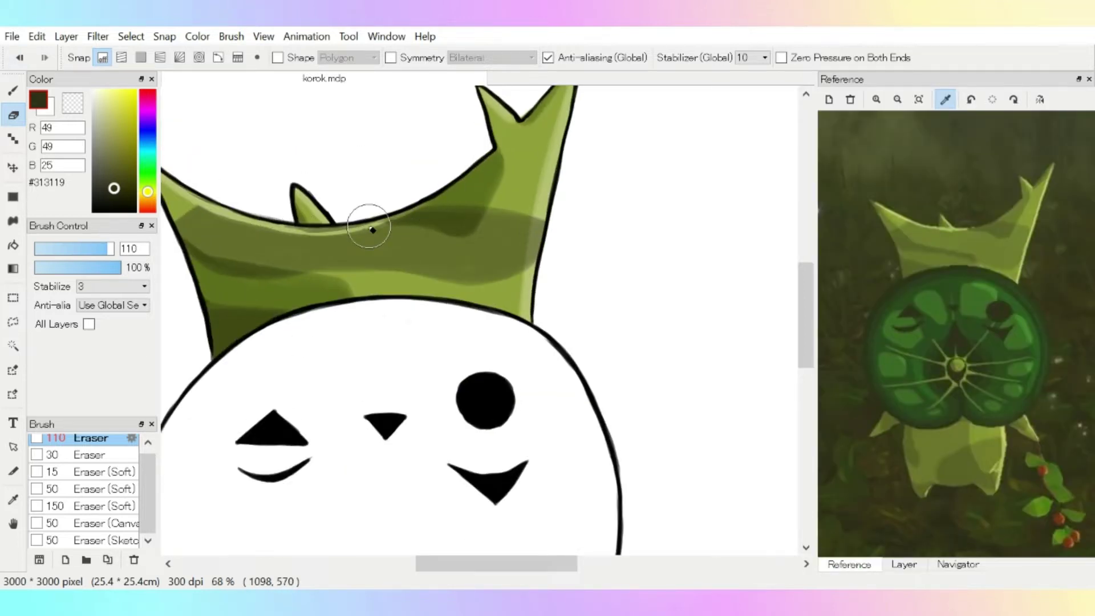
left_click_drag(432, 147, 479, 97)
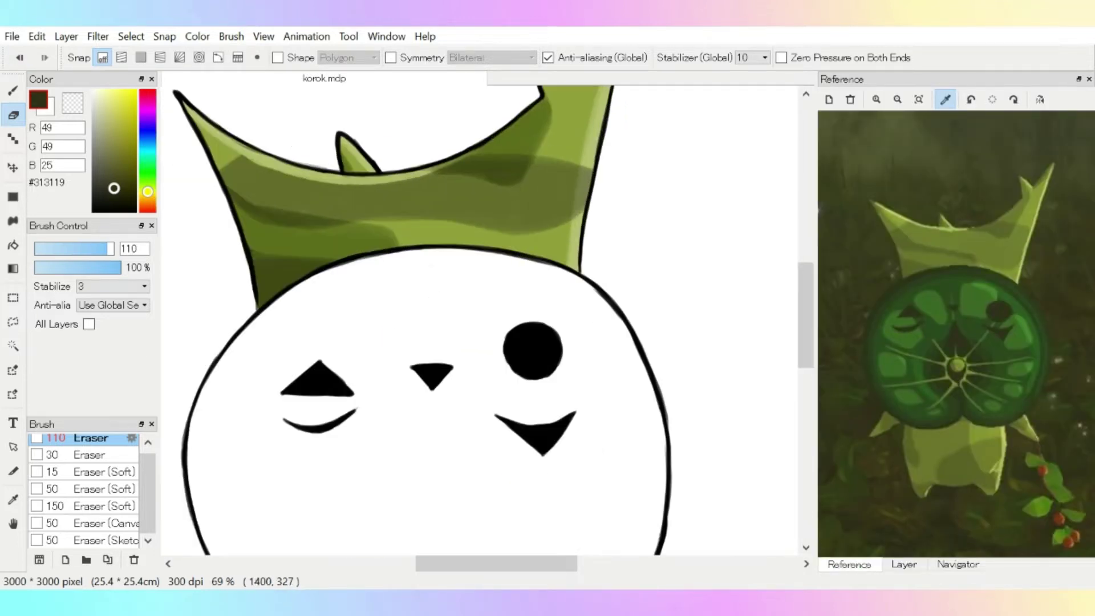
key("b")
scroll(604, 160, "up", 1)
left_click_drag(605, 159, 490, 166)
key("e")
mouse_move(502, 228)
left_mouse_down()
mouse_move(489, 166)
mouse_move(482, 251)
left_mouse_up()
scroll(605, 279, "down", 1)
scroll(536, 292, "down", 4)
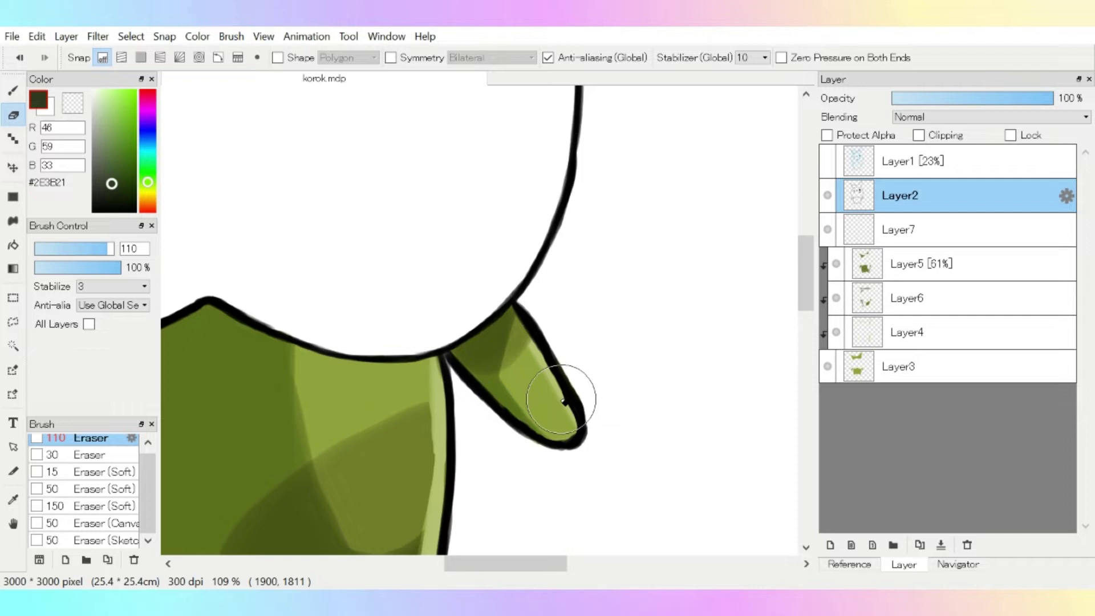
- Clean up the line art on Layer2 around the right arm and body with the size 110 eraser
left_click_drag(562, 399, 565, 388)
scroll(561, 394, "up", 9)
left_click_drag(405, 435, 427, 468)
scroll(405, 435, "down", 5)
left_click_drag(256, 276, 279, 288)
scroll(274, 285, "down", 5)
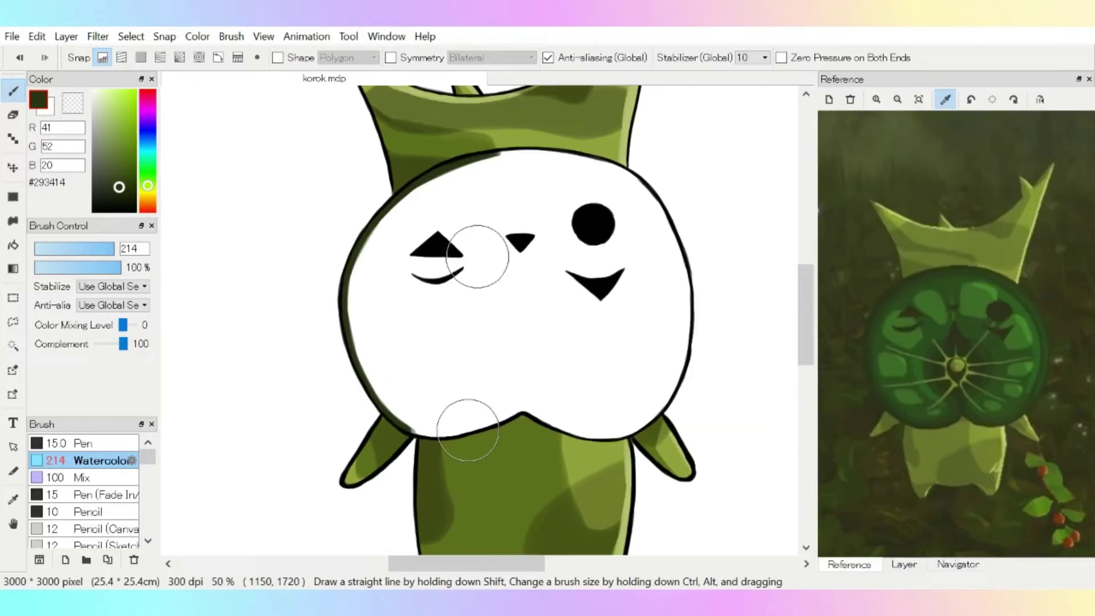
- Paint a dark green #293414 rim inside the face outline along the lower left edge and the bottom notch
scroll(481, 474, "up", 5)
mouse_move(567, 324)
left_mouse_down()
mouse_move(477, 359)
mouse_move(320, 371)
left_mouse_up()
key("ctrl+z")
left_click_drag(445, 367, 650, 350)
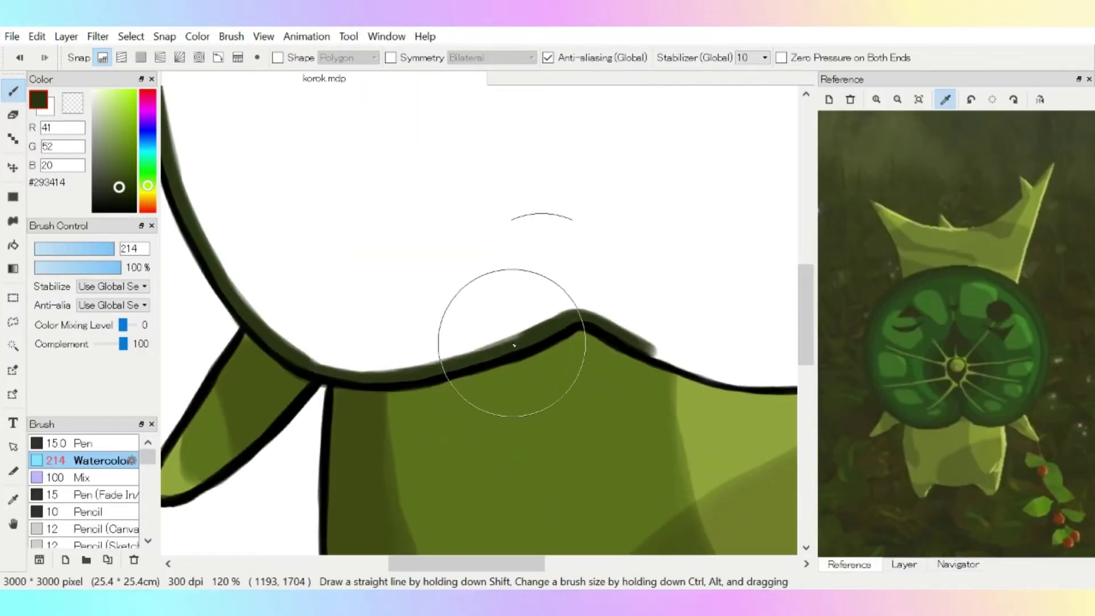
scroll(513, 344, "down", 3)
mouse_move(305, 245)
left_mouse_down()
mouse_move(470, 306)
mouse_move(533, 247)
left_mouse_up()
- Continue the dark green rim inside the face outline up the right side and across the top
scroll(545, 220, "down", 1)
left_click_drag(609, 289, 518, 445)
left_click_drag(445, 365, 428, 158)
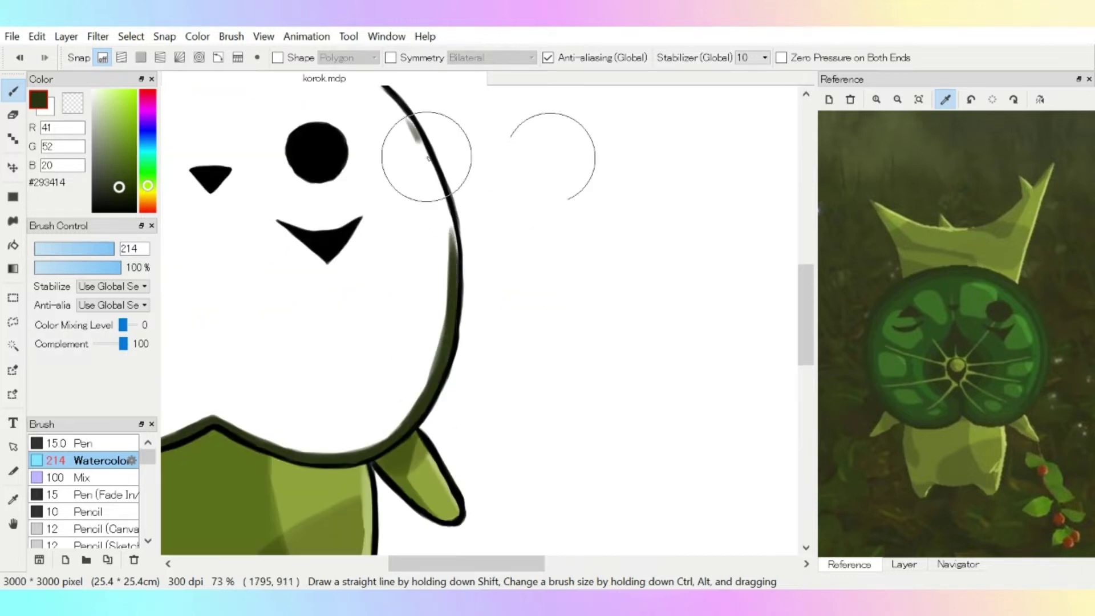
scroll(427, 156, "down", 3)
scroll(394, 234, "up", 2)
left_click_drag(298, 215, 335, 218)
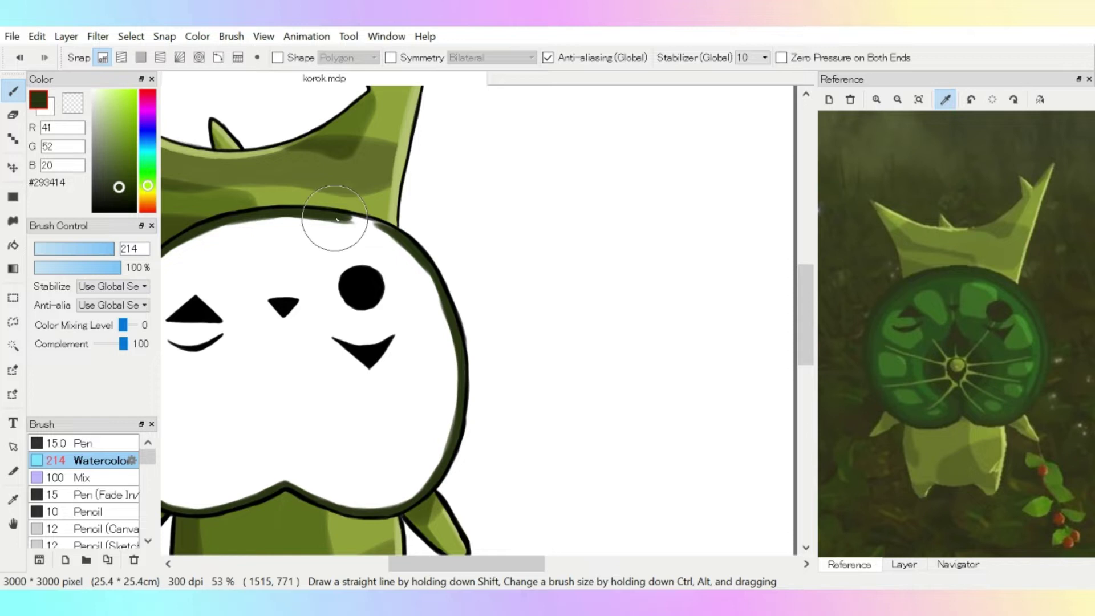
- Thicken the dark green rim evenly around the whole inside of the face
left_click_drag(436, 283, 458, 399)
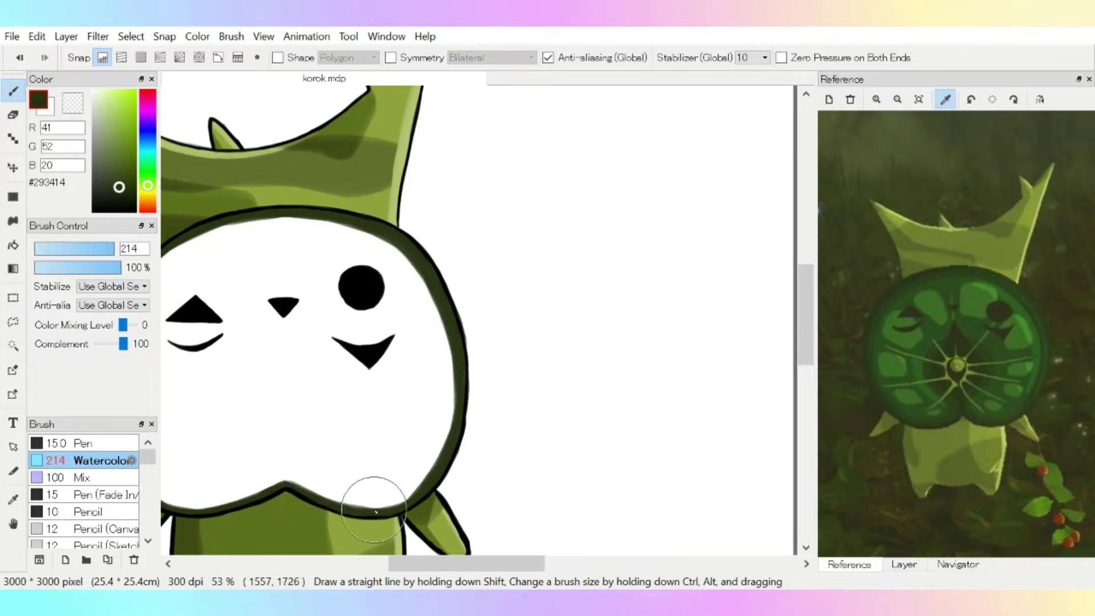
scroll(349, 512, "down", 2)
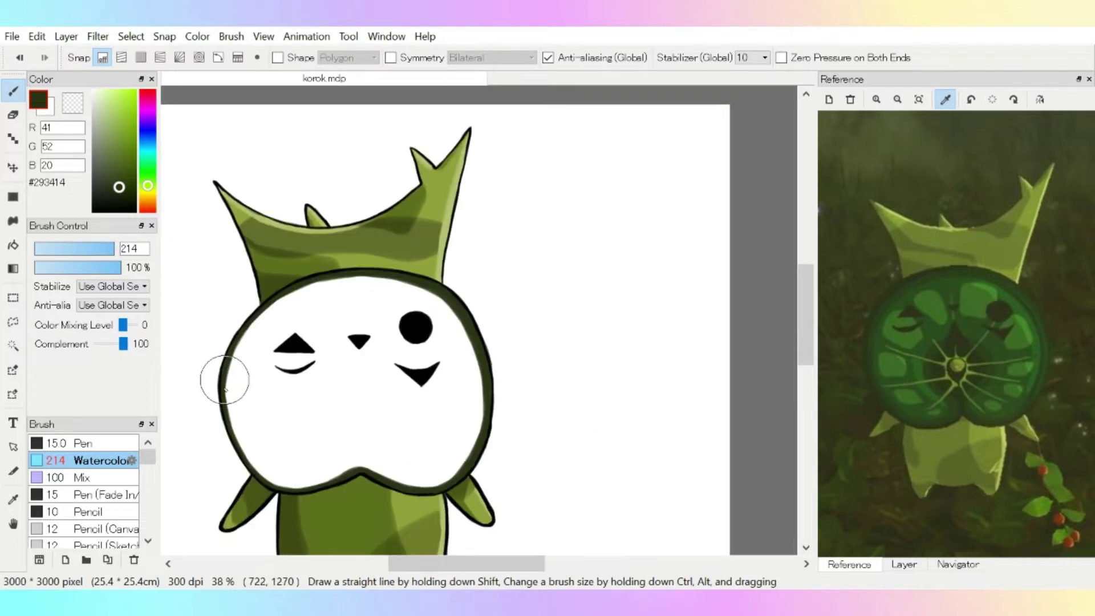
mouse_move(228, 381)
left_mouse_down()
mouse_move(283, 471)
mouse_move(347, 476)
left_mouse_up()
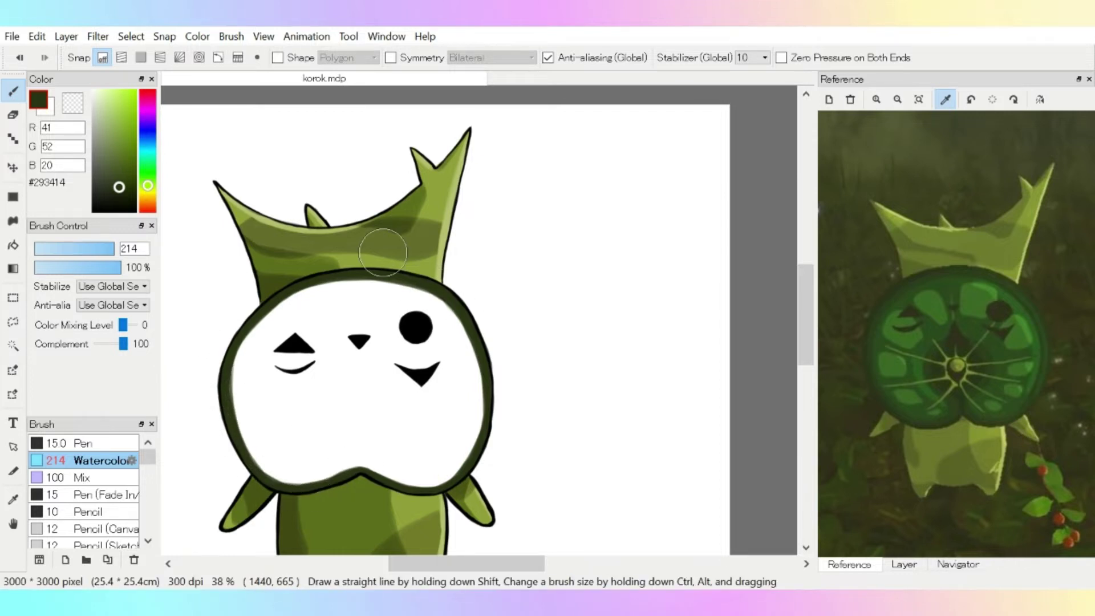
- Sample green #2C4B1F from the reference image and paint a second ring inside the face's dark rim
left_click(881, 336)
mouse_move(247, 361)
left_mouse_down()
mouse_move(238, 418)
mouse_move(285, 481)
left_mouse_up()
mouse_move(286, 300)
left_mouse_down()
mouse_move(245, 340)
mouse_move(242, 436)
mouse_move(307, 290)
mouse_move(396, 289)
mouse_move(479, 386)
mouse_move(483, 437)
mouse_move(419, 486)
left_mouse_up()
mouse_move(481, 387)
left_mouse_down()
mouse_move(312, 478)
mouse_move(379, 472)
mouse_move(278, 475)
mouse_move(333, 474)
mouse_move(266, 323)
mouse_move(392, 287)
left_mouse_up()
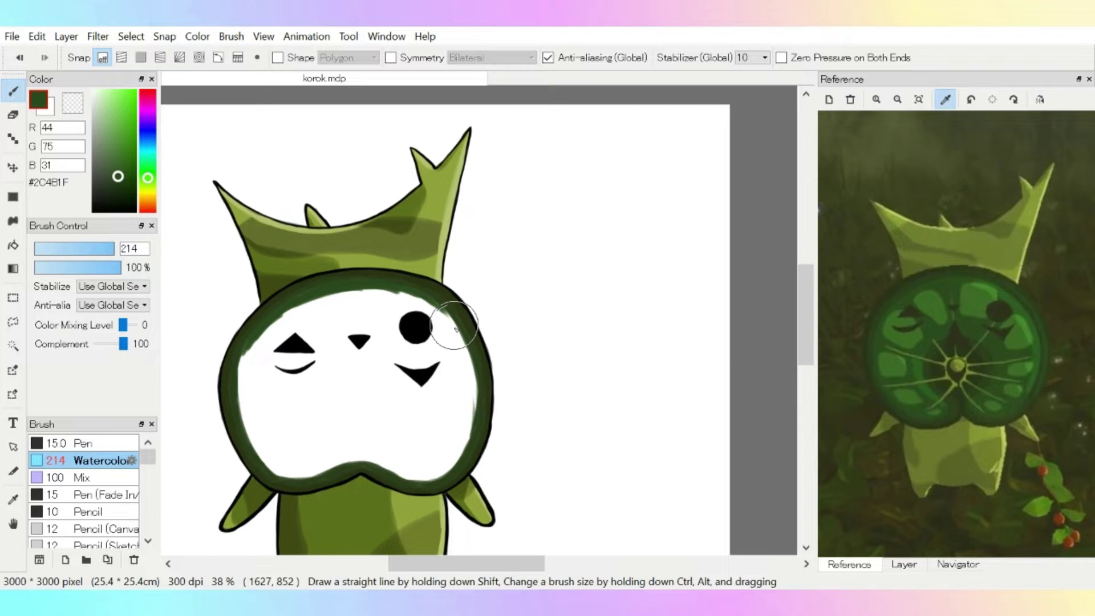
left_click_drag(455, 325, 469, 419)
- Fill the rest of the face with green #2C4B1F, leaving the dark outer rim in place
left_click_drag(431, 301, 600, 207)
scroll(563, 220, "up", 3)
mouse_move(516, 170)
left_mouse_down()
mouse_move(686, 243)
mouse_move(713, 378)
mouse_move(642, 497)
left_mouse_up()
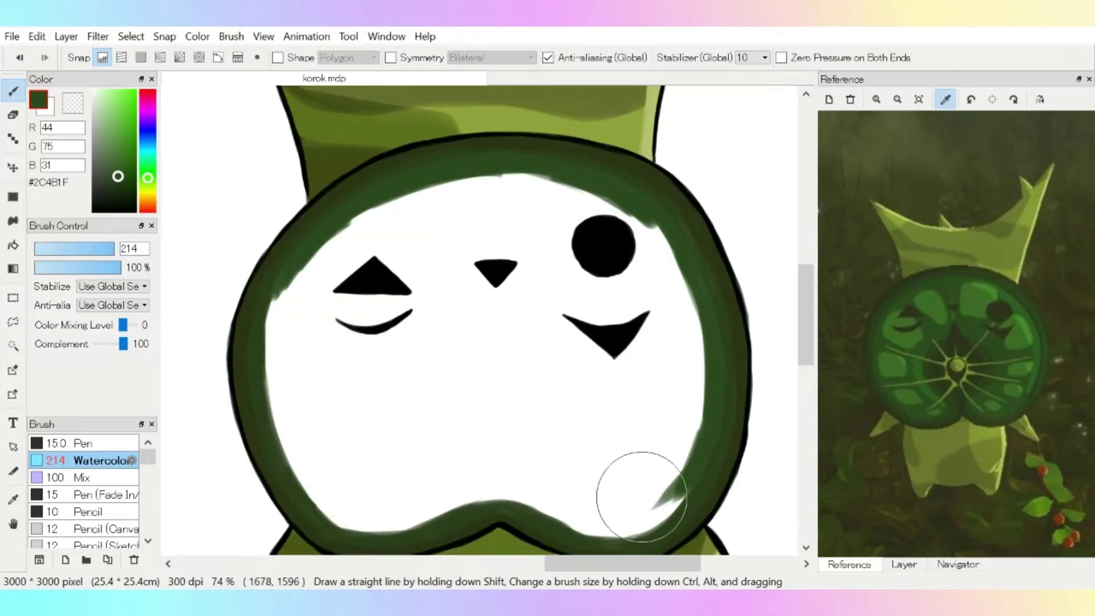
mouse_move(265, 257)
left_mouse_down()
mouse_move(320, 497)
mouse_move(450, 508)
mouse_move(672, 498)
mouse_move(557, 452)
mouse_move(276, 440)
mouse_move(342, 318)
mouse_move(471, 184)
mouse_move(427, 464)
mouse_move(525, 200)
mouse_move(606, 238)
mouse_move(658, 393)
mouse_move(508, 501)
mouse_move(779, 335)
left_mouse_up()
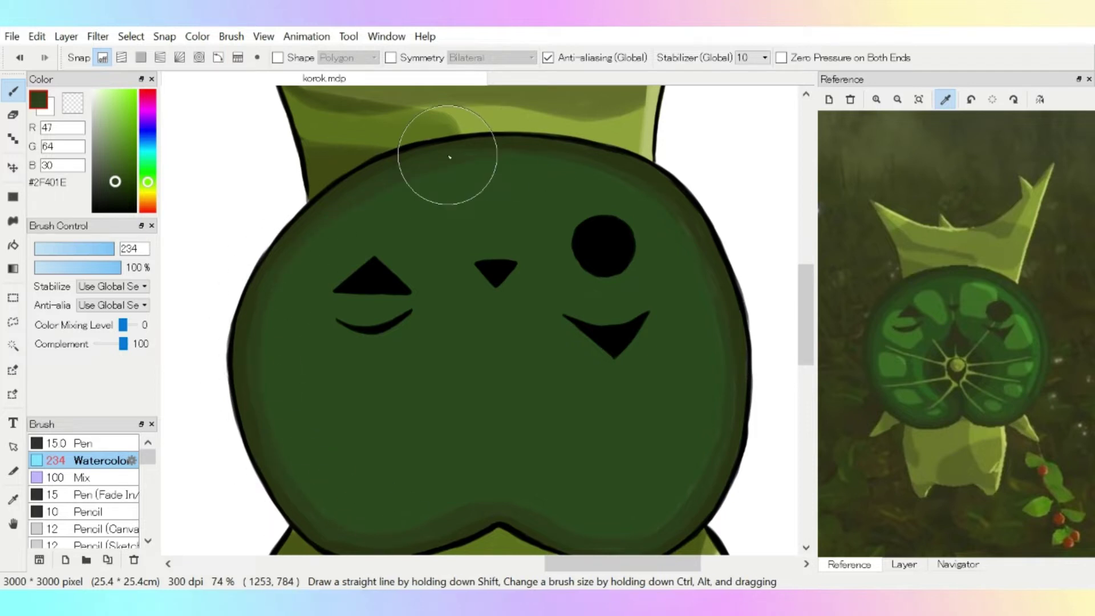
- Smooth the face's dark rim into the green interior using rim shades #2A3316 and #2C421C
right_click(252, 303)
scroll(717, 259, "down", 1)
left_click_drag(717, 268, 717, 206)
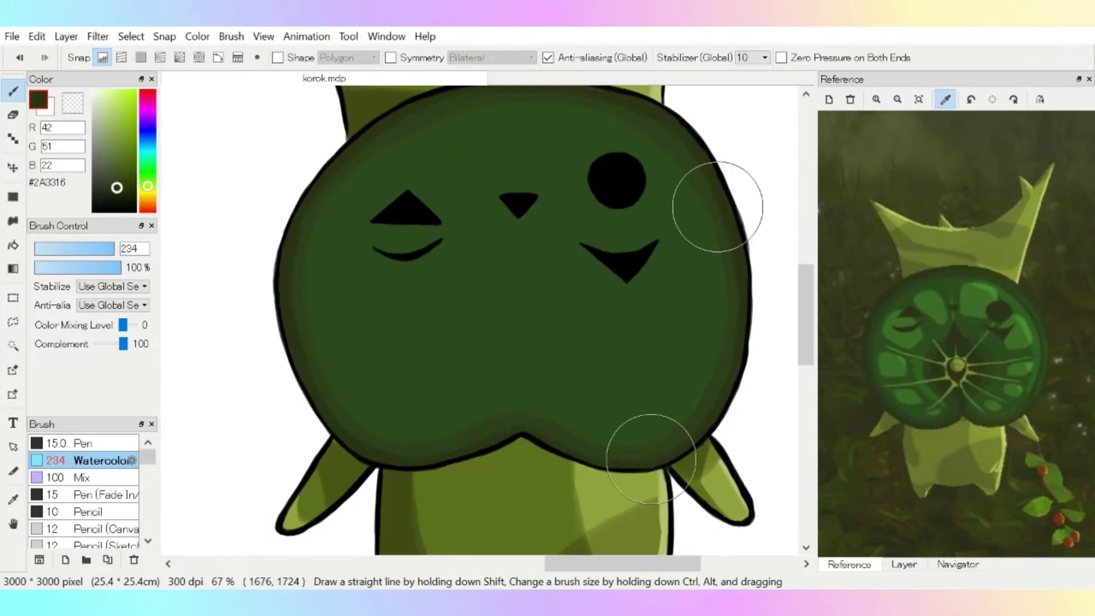
scroll(348, 228, "down", 2)
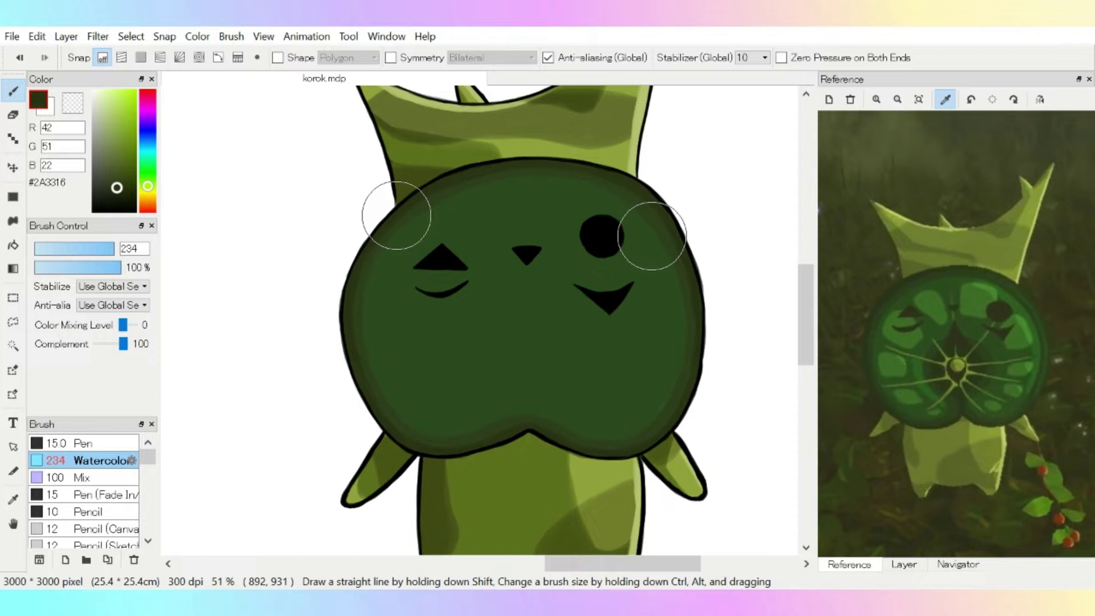
left_click(679, 402, "alt")
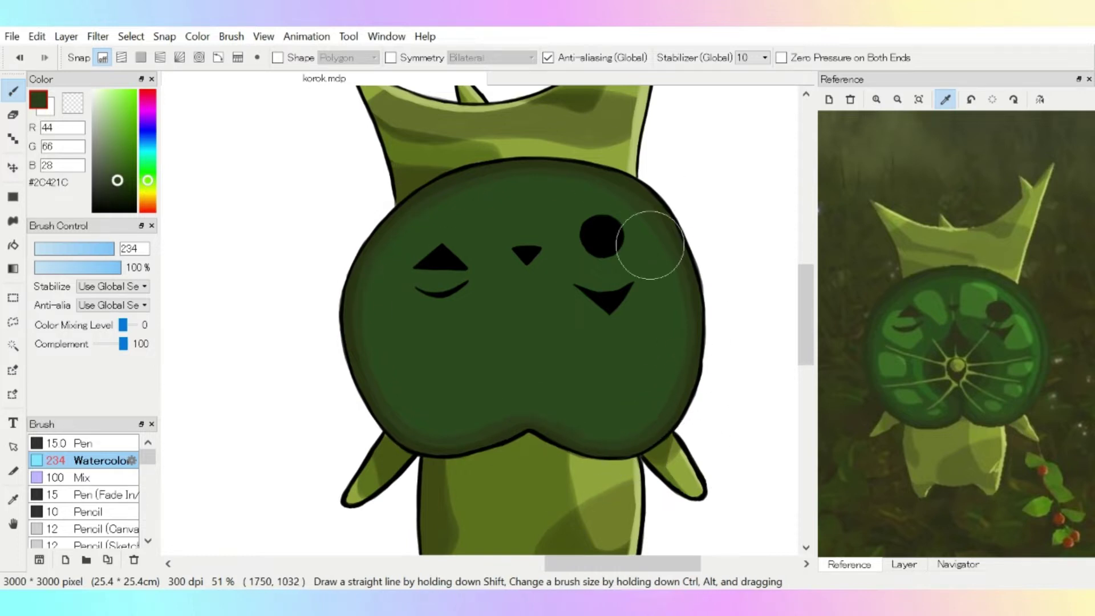
left_click(454, 400, "alt")
- Set the brush size to 130 and paint a solid #1B1D0F teardrop with a stem down to the face's bottom notch
left_click(978, 337)
key("bracketleft")
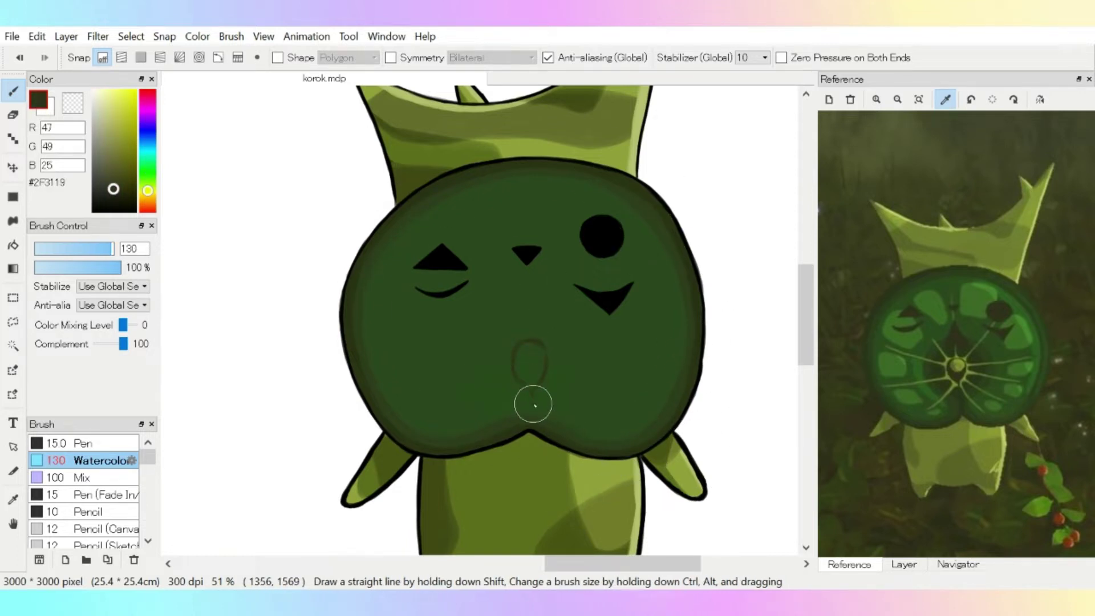
left_click(958, 337)
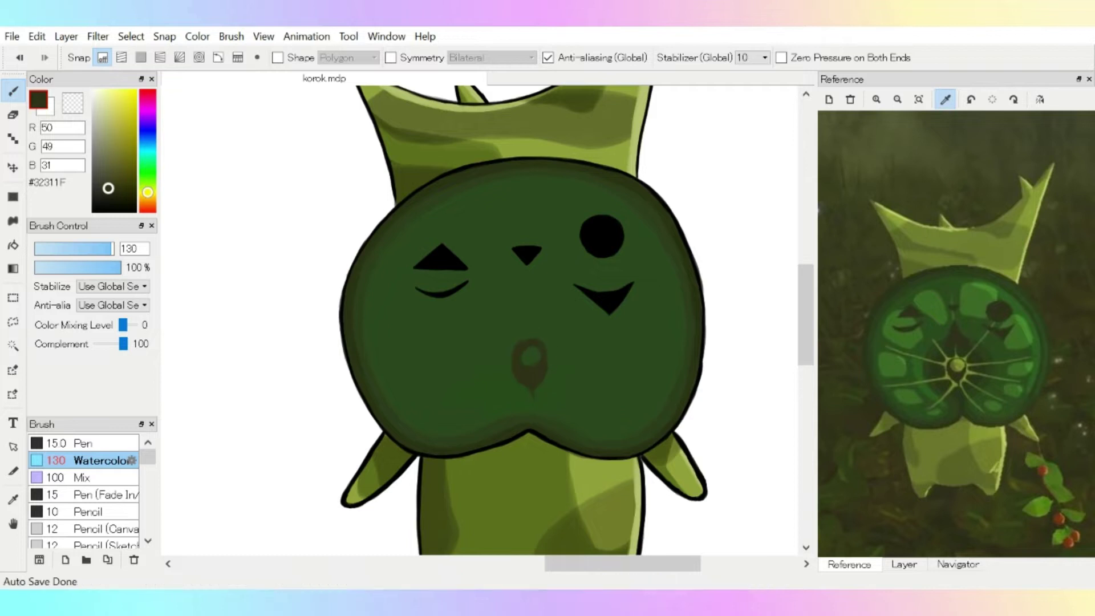
left_click(113, 198)
left_click_drag(529, 284, 494, 363)
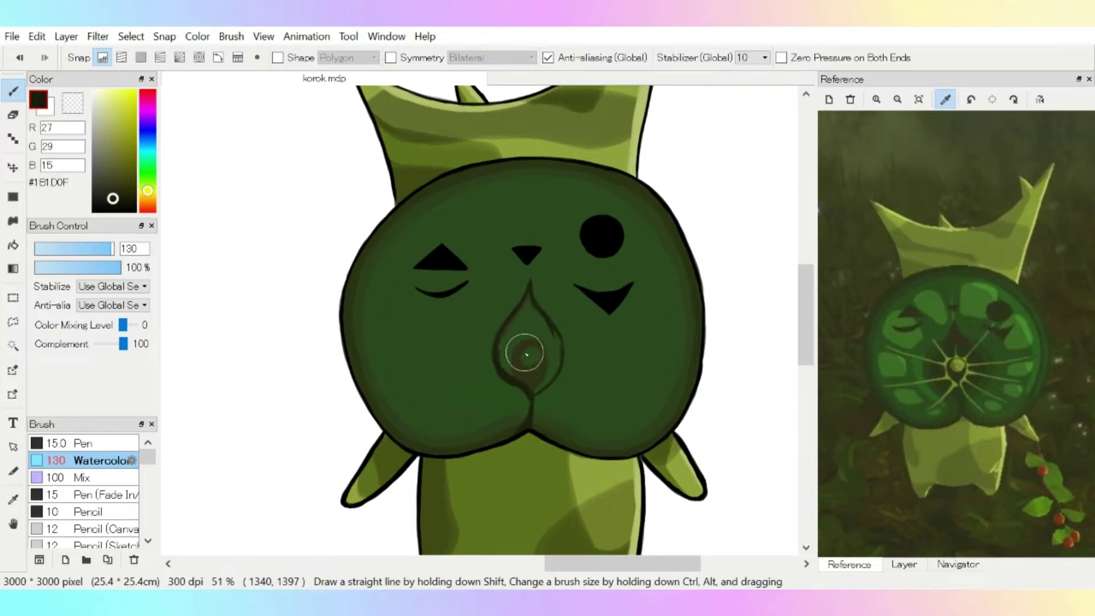
left_click_drag(527, 308, 518, 352)
mouse_move(531, 288)
left_mouse_down()
mouse_move(536, 386)
mouse_move(561, 351)
mouse_move(518, 377)
mouse_move(535, 380)
mouse_move(523, 420)
left_mouse_up()
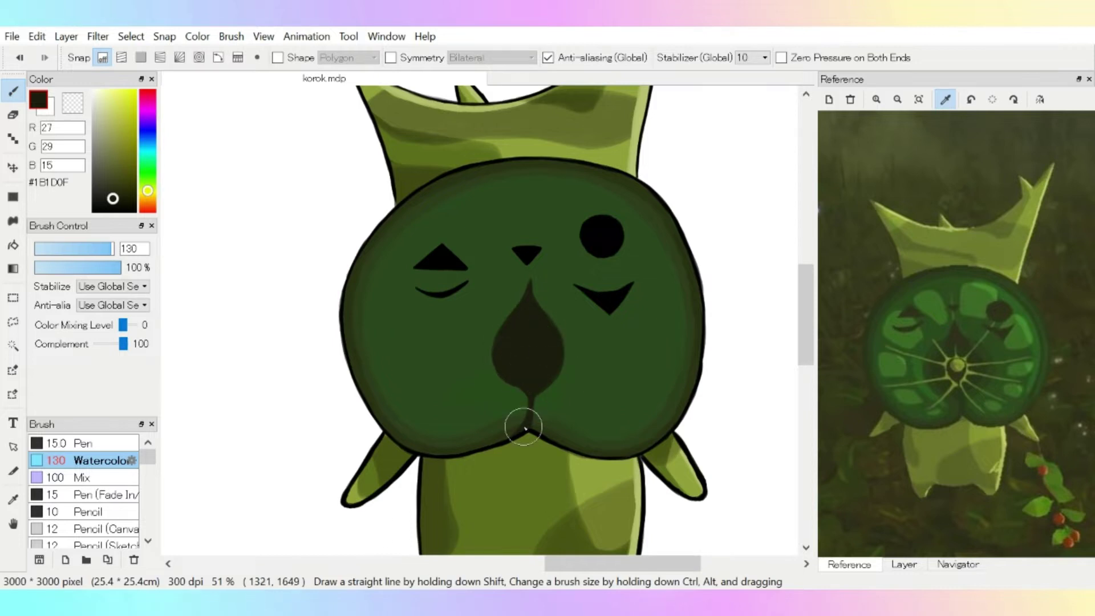
- Draw a curved #1B2B0F outline around both sides of the teardrop, running down to the bottom notch
left_click(938, 402)
left_click(120, 192)
left_click_drag(517, 302, 473, 342)
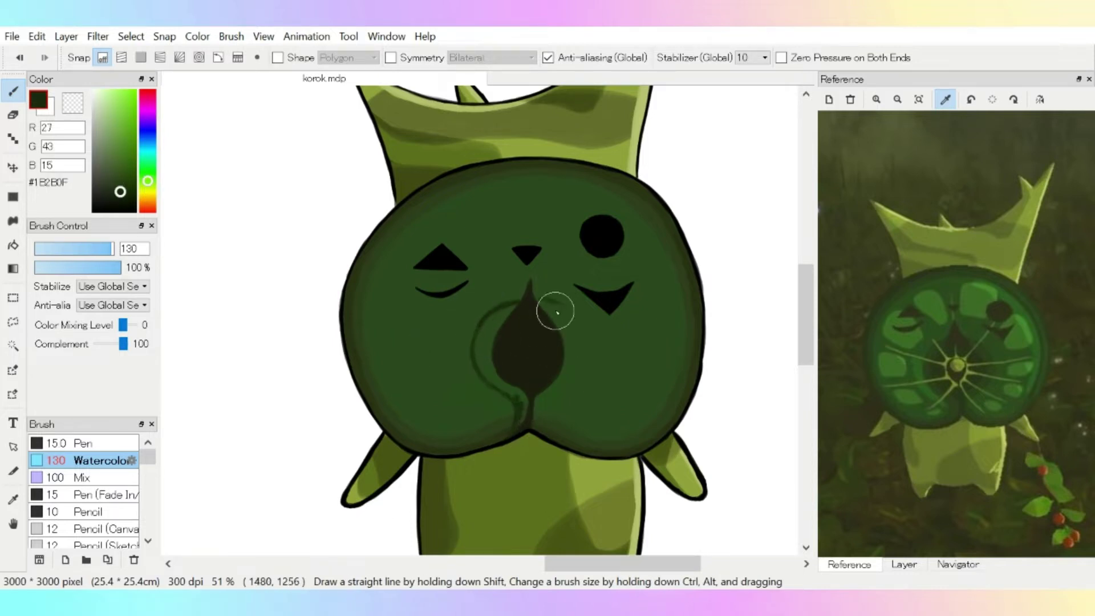
left_click_drag(545, 403, 536, 425)
- Fill the ring around the teardrop down to the bottom notch with #1C270F at 85% brush opacity
right_click(574, 330)
left_click_drag(86, 267, 112, 267)
left_click(956, 564)
left_click(849, 564)
left_click(119, 194)
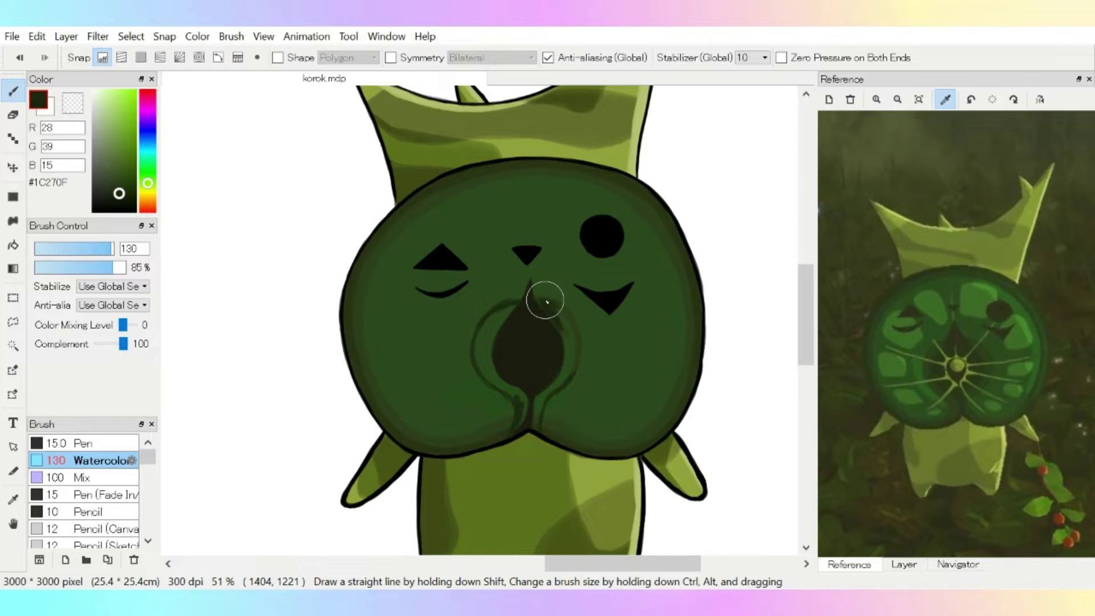
mouse_move(545, 299)
left_mouse_down()
mouse_move(568, 368)
mouse_move(540, 432)
left_mouse_up()
mouse_move(533, 299)
left_mouse_down()
mouse_move(508, 302)
mouse_move(486, 361)
mouse_move(513, 391)
mouse_move(515, 418)
left_mouse_up()
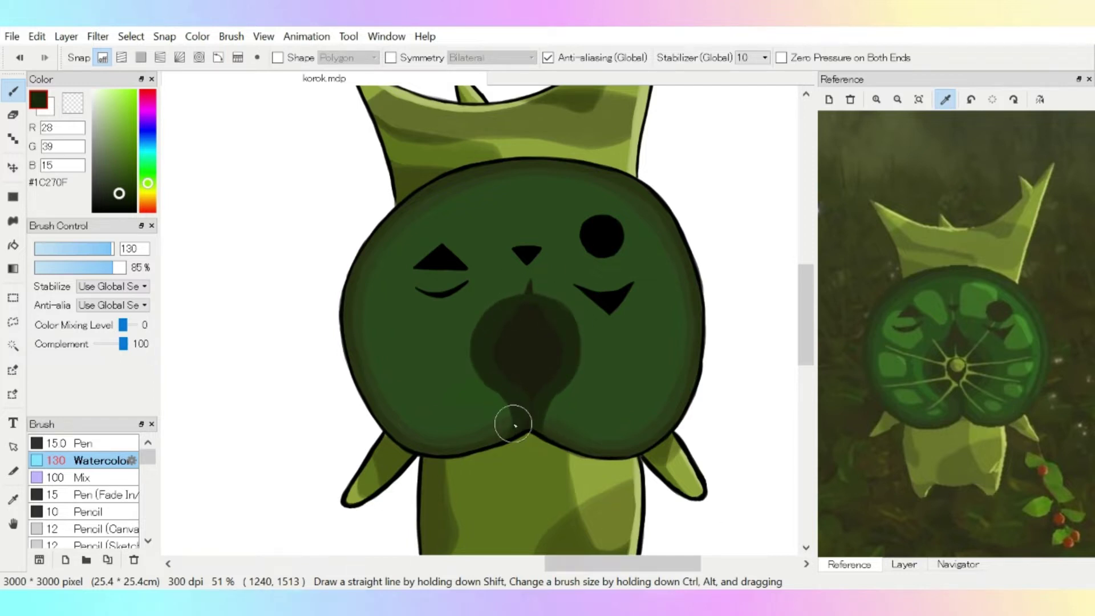
- Repaint the teardrop's pointed upper tip with #1B1D0F over the ring
right_click(536, 298)
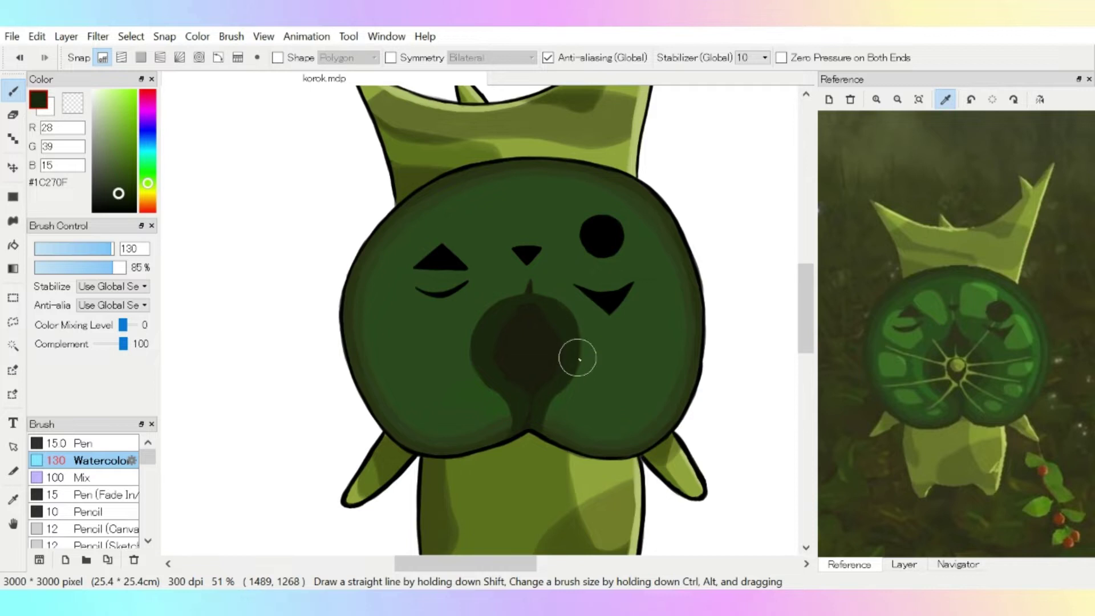
right_click(528, 295)
left_click_drag(528, 295, 527, 318)
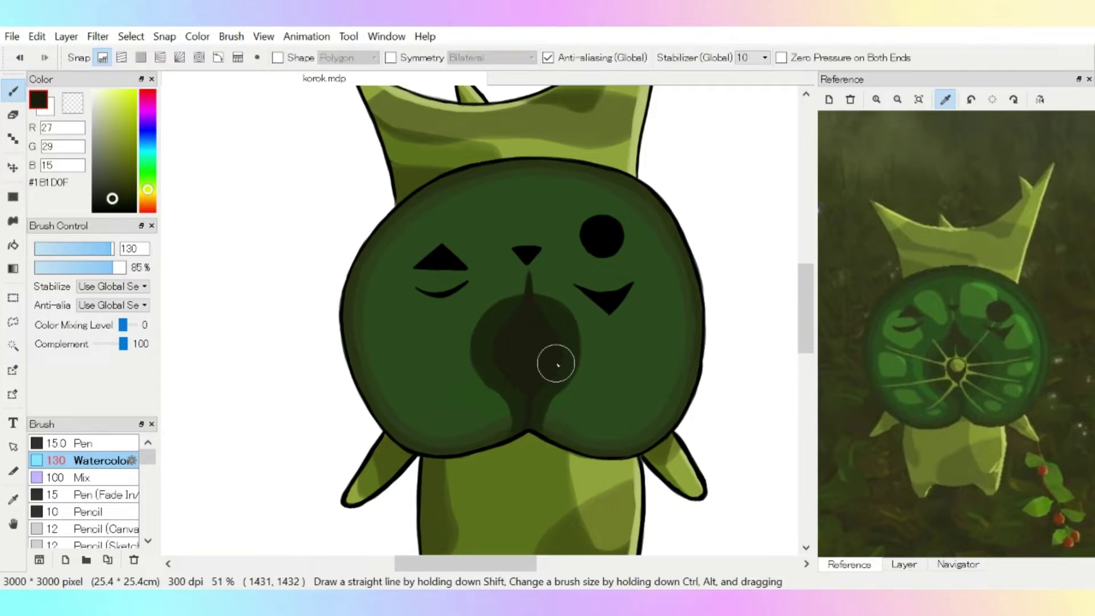
- Set up a highlight layer clipped to the face layer and sample the green #488631 from the reference
left_click(903, 564)
left_click(919, 542)
left_click(848, 564)
left_click(1025, 296)
left_click(977, 296)
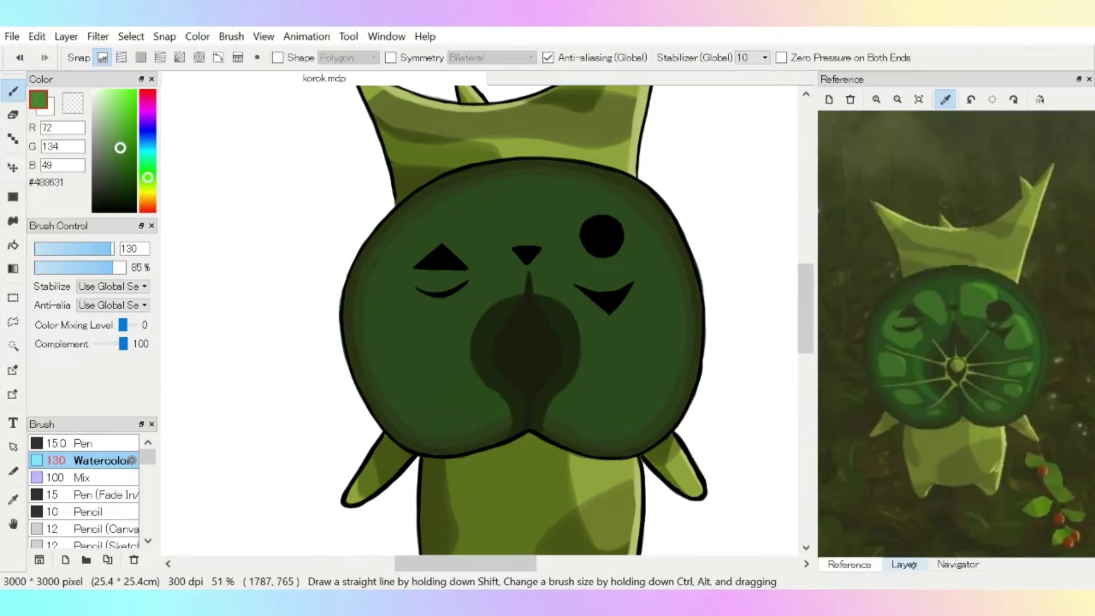
- Paint a translucent #488631 highlight crescent down the inner right side of the face, with the layer at 39% opacity
left_click(903, 564)
left_click(848, 564)
mouse_move(593, 190)
left_mouse_down()
mouse_move(647, 234)
mouse_move(672, 318)
left_mouse_up()
key("ctrl+z")
left_click(903, 564)
left_click(849, 564)
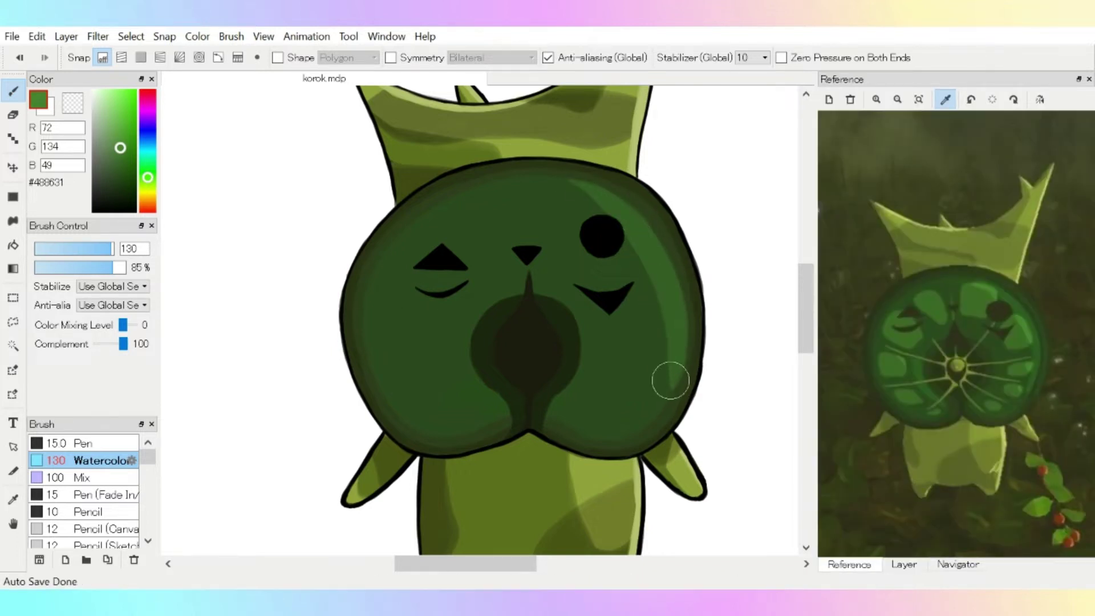
left_click(903, 564)
key("ctrl+z")
left_click(849, 564)
left_click(903, 564)
key("ctrl+y")
left_click(849, 564)
- Sample #3D6D23 from the reference and paint rounded segment patches around the inside of the face
left_click(931, 302)
mouse_move(424, 239)
left_mouse_down()
mouse_move(396, 266)
mouse_move(428, 304)
left_mouse_up()
mouse_move(423, 239)
left_mouse_down()
mouse_move(450, 277)
mouse_move(447, 306)
mouse_move(424, 240)
mouse_move(453, 268)
mouse_move(469, 206)
mouse_move(508, 239)
left_mouse_up()
scroll(753, 535, "up", 1)
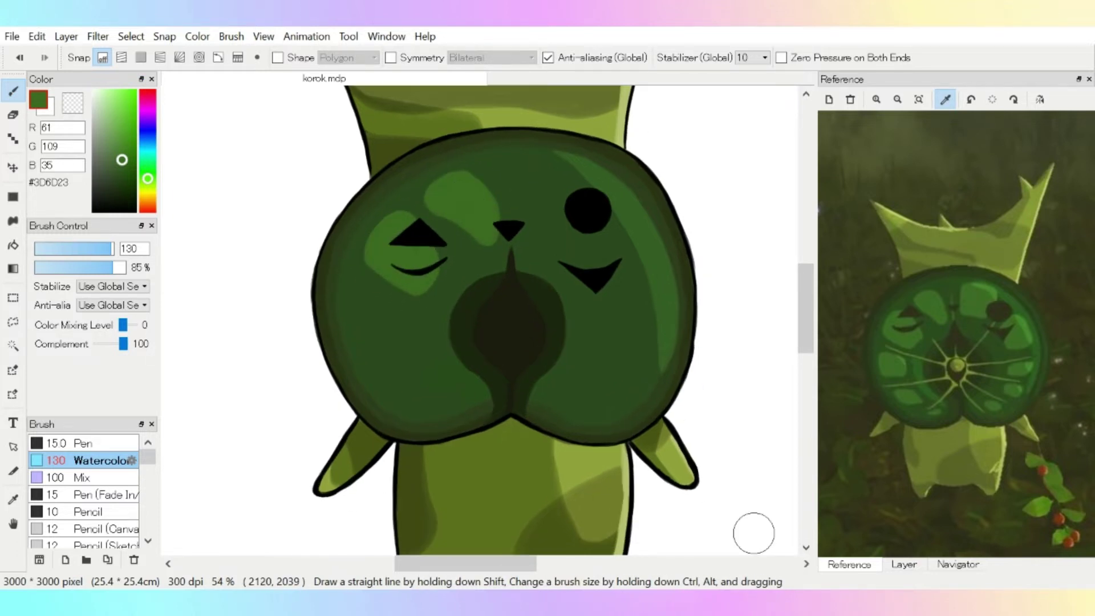
mouse_move(378, 313)
left_mouse_down()
mouse_move(392, 353)
mouse_move(359, 337)
mouse_move(394, 322)
left_mouse_up()
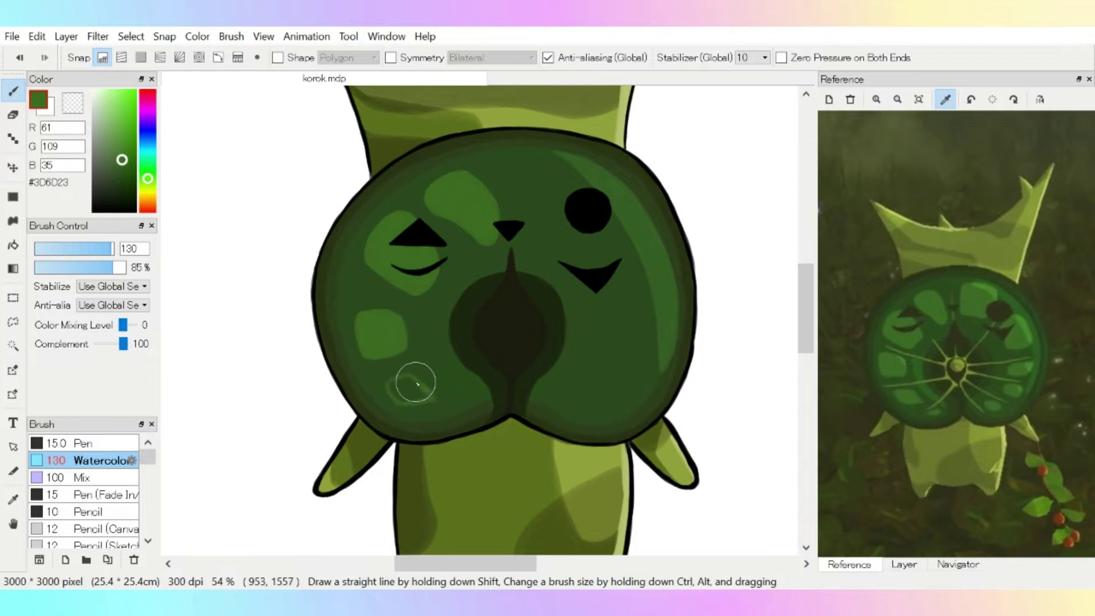
left_click_drag(416, 383, 419, 386)
scroll(590, 391, "down", 1)
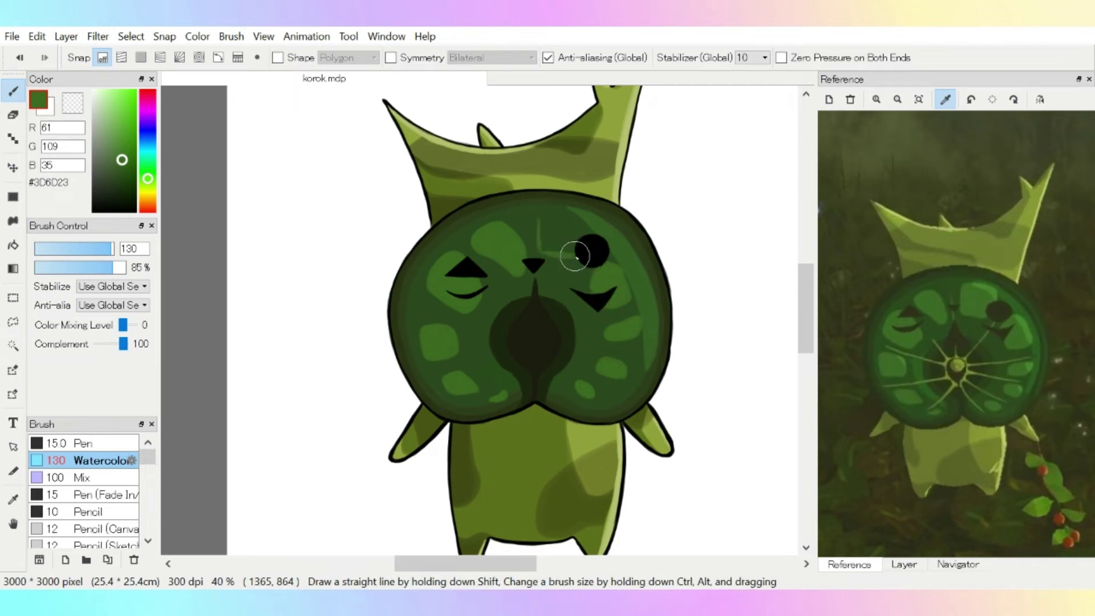
left_click_drag(540, 236, 571, 240)
- Touch up the face base below the round eye with #2C4B1F on Layer7 and return to the patches on Layer9
left_click(903, 564)
left_click(897, 298)
left_click(577, 281, "alt")
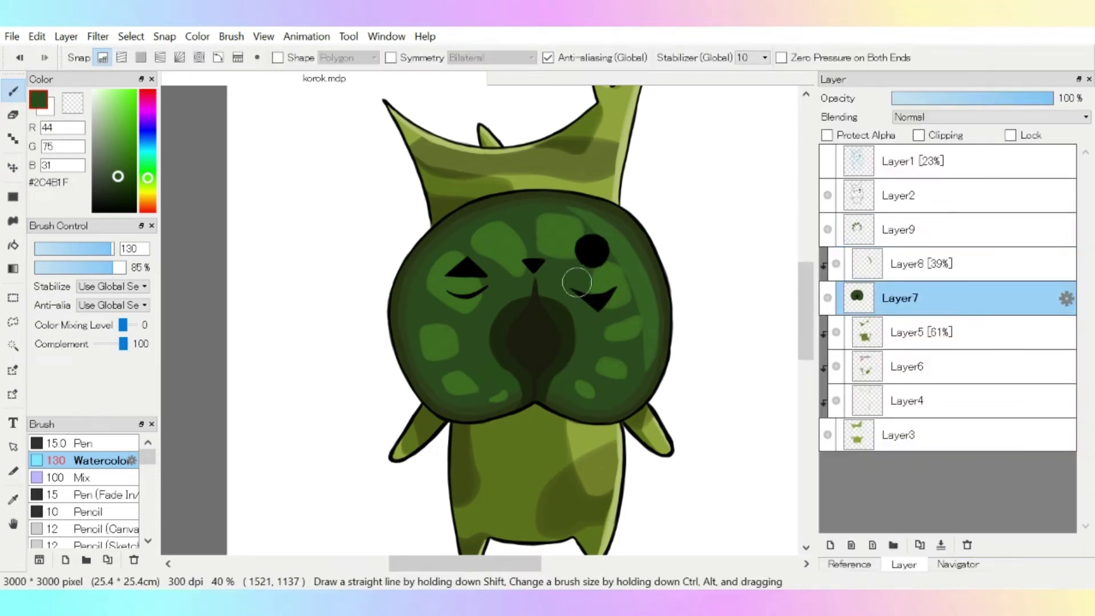
left_click(924, 264)
key("e")
key("Up")
key("b")
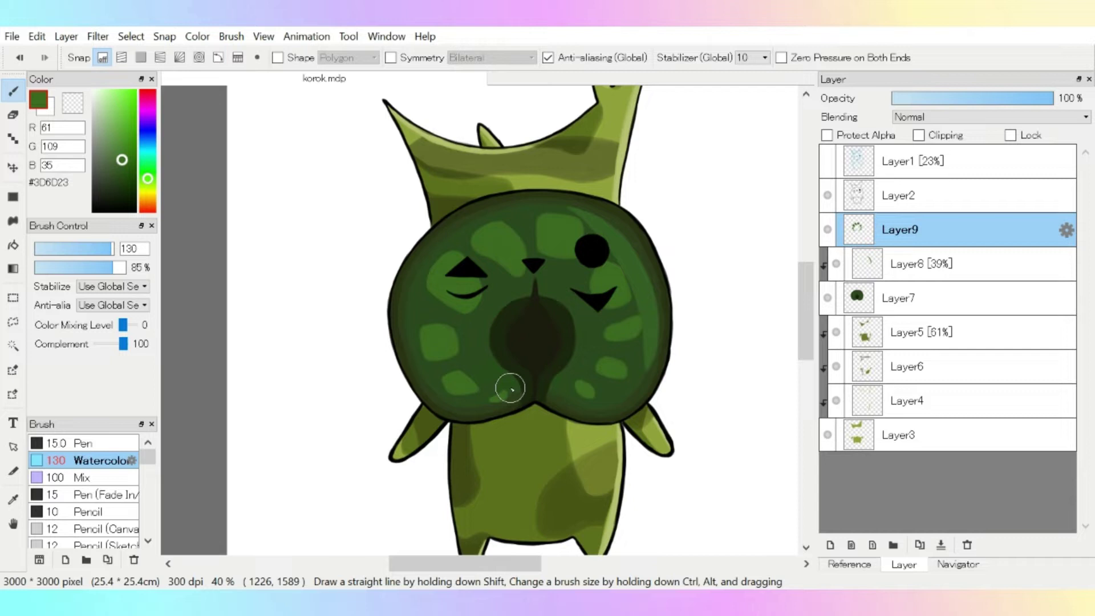
- Sample olive #879B3C and paint a central dot enclosed by a loop, with a curved stem running down each side
left_click(849, 564)
left_click(957, 239)
scroll(680, 296, "down", 2)
scroll(742, 296, "up", 1)
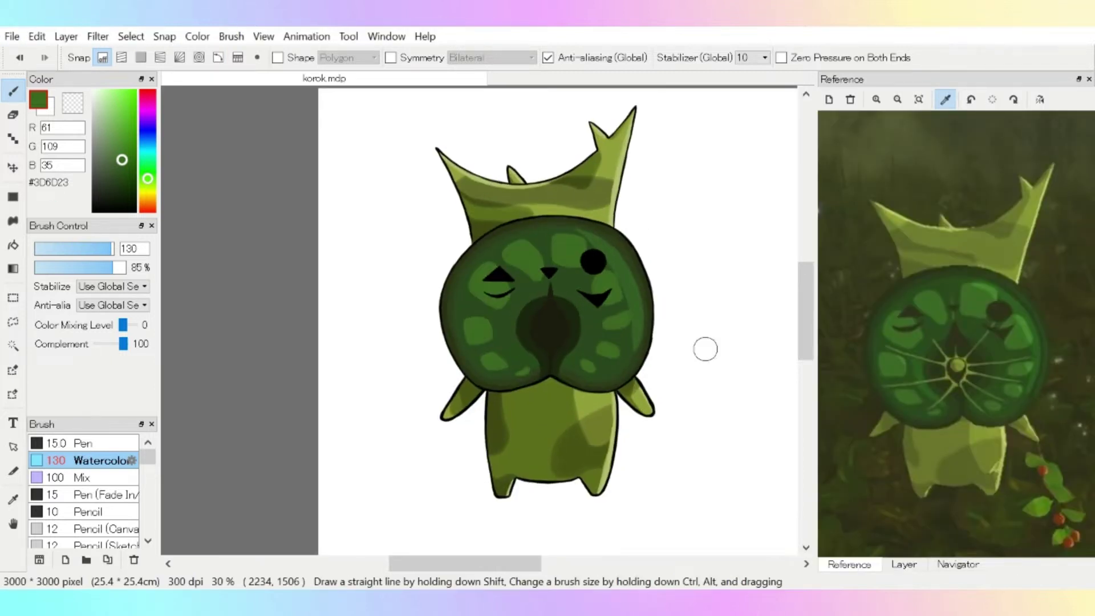
left_click(954, 211)
left_click(904, 564)
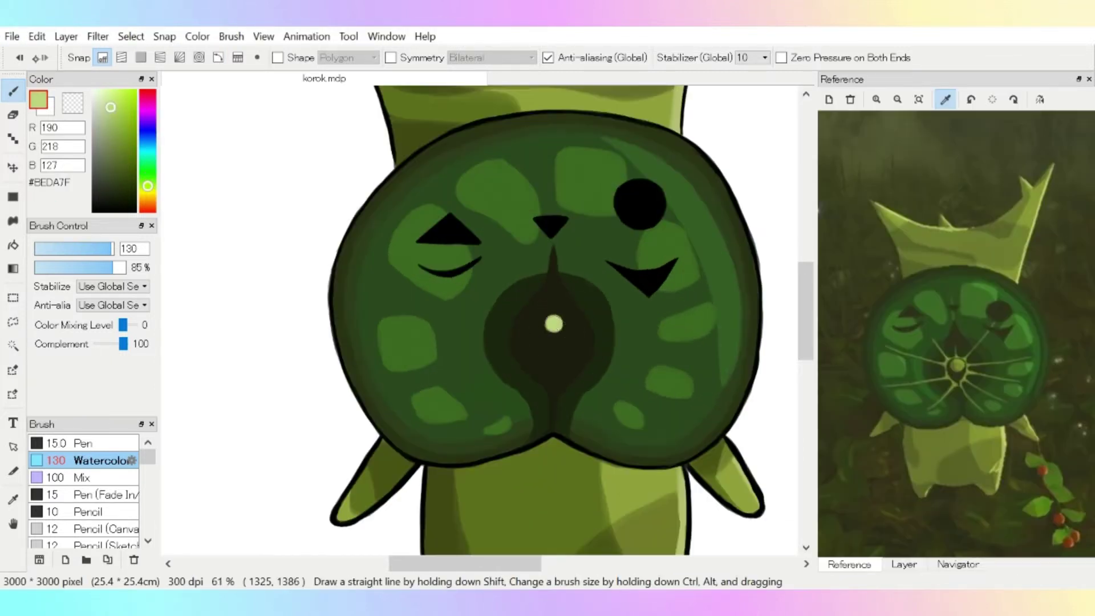
key("ctrl+z")
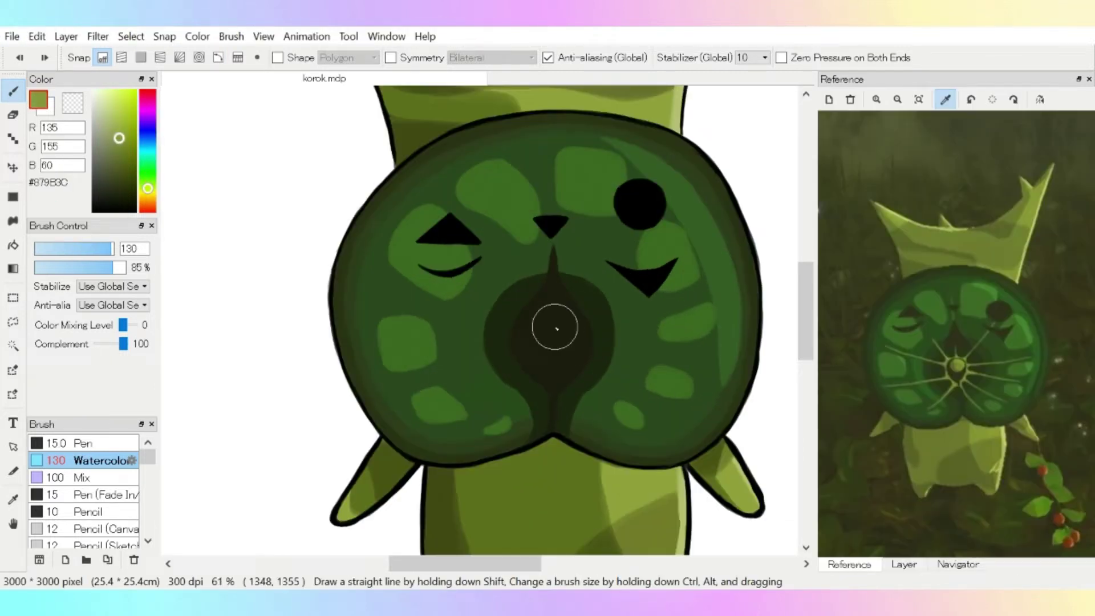
mouse_move(542, 323)
left_mouse_down()
mouse_move(582, 322)
mouse_move(653, 414)
left_mouse_up()
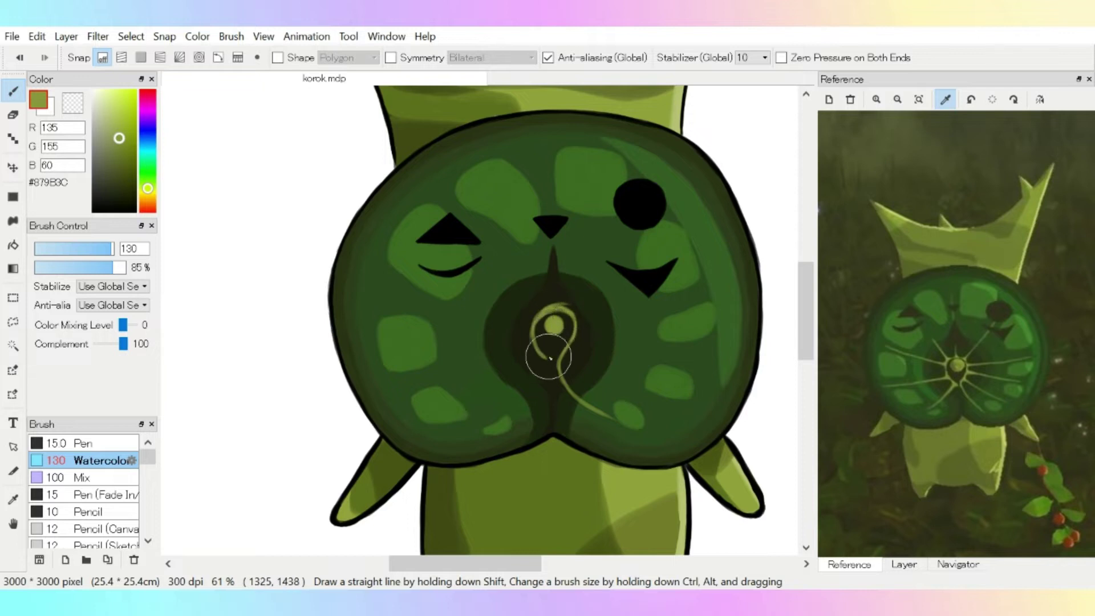
left_click_drag(546, 358, 497, 410)
- Sample #8FA445 from the central dot and trim the top of the loop with the size 110 eraser
left_click(576, 337, "alt")
key("ctrl+z")
left_click(548, 330, "alt")
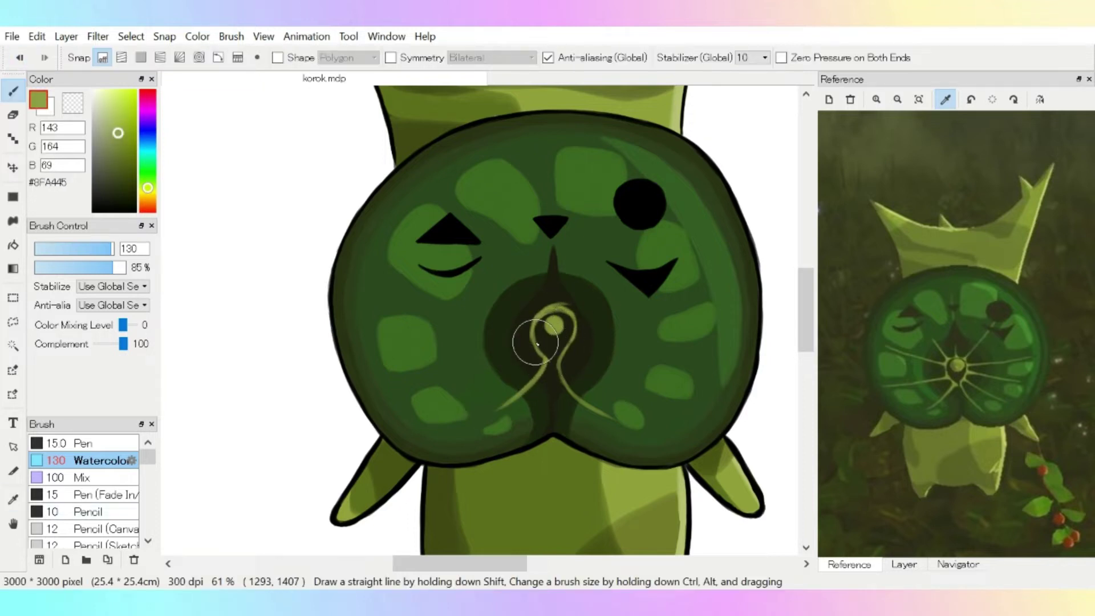
key("e")
left_click_drag(565, 304, 561, 306)
scroll(562, 306, "up", 4)
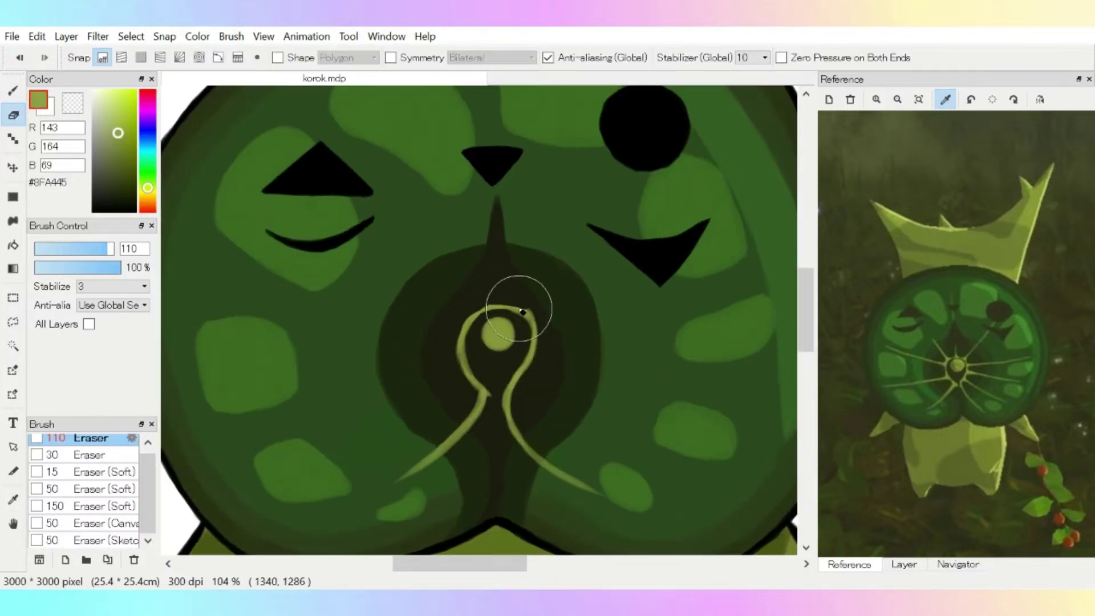
- Reduce the brush to size 87 and draw a short spike above the loop and a ray toward each eye in #8FA445
key("b")
mouse_move(460, 348)
left_mouse_down()
mouse_move(476, 318)
mouse_move(535, 325)
mouse_move(580, 268)
left_mouse_up()
scroll(535, 325, "down", 3)
left_click_drag(625, 208, 561, 314)
key("ctrl+z")
left_click_drag(562, 314, 551, 308, "ctrl+alt")
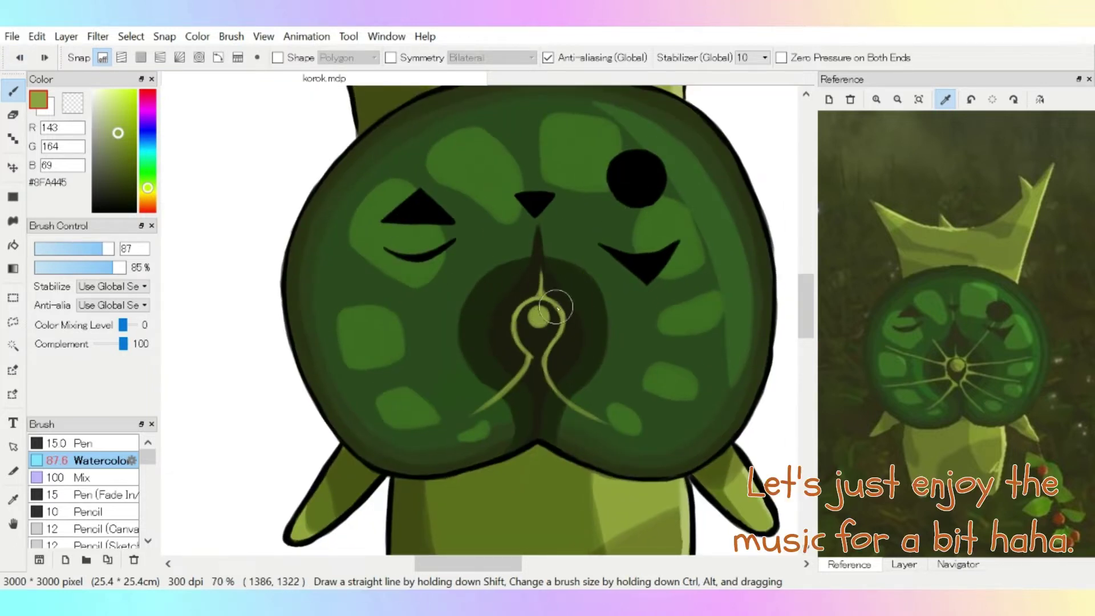
mouse_move(620, 203)
left_mouse_down()
mouse_move(564, 300)
mouse_move(551, 292)
left_mouse_up()
left_click_drag(543, 291, 534, 339)
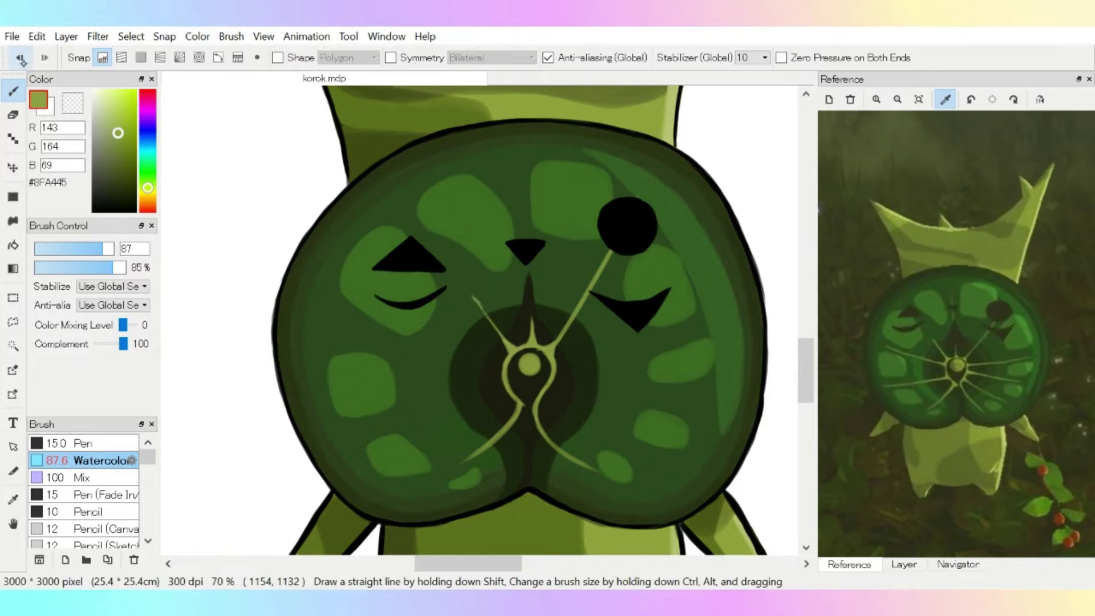
- Trim the upper left ray with the eraser and touch up the short spike above the loop with #889C3D
scroll(486, 276, "up", 3)
key("e")
left_click_drag(455, 330, 473, 359)
key("b")
scroll(523, 238, "down", 3)
key("e")
scroll(556, 371, "up", 4)
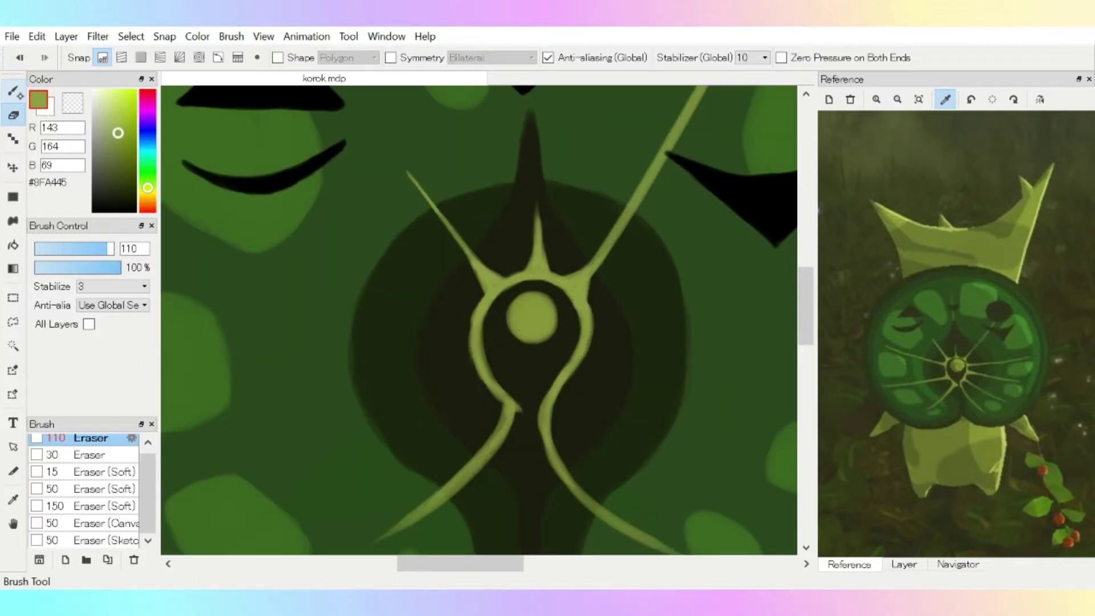
key("b")
left_click(542, 235, "alt")
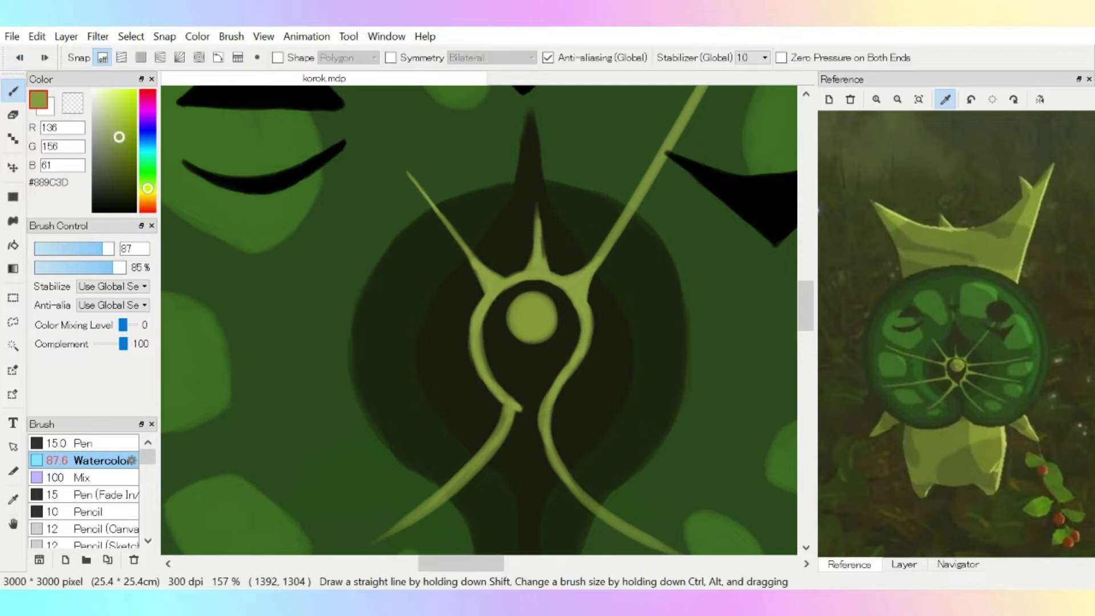
left_click(535, 228, "alt")
- Draw a long #889C3D ray from the loop to the face's left side below the closed eye and trim its edges
scroll(533, 228, "down", 4)
left_click(356, 250, "shift")
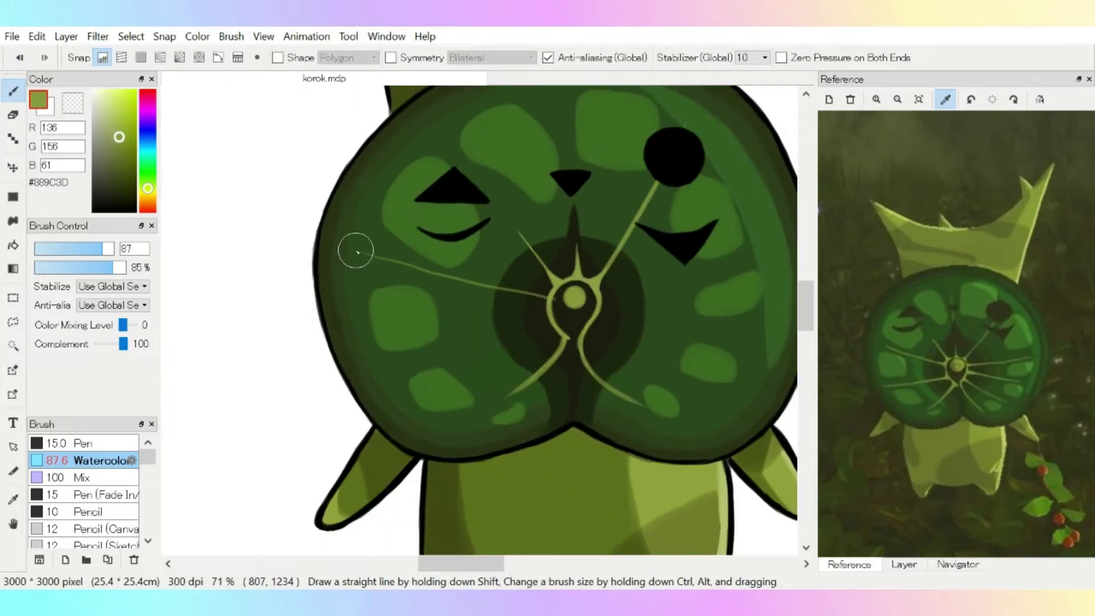
left_click_drag(418, 268, 547, 296)
left_click(515, 290, "alt")
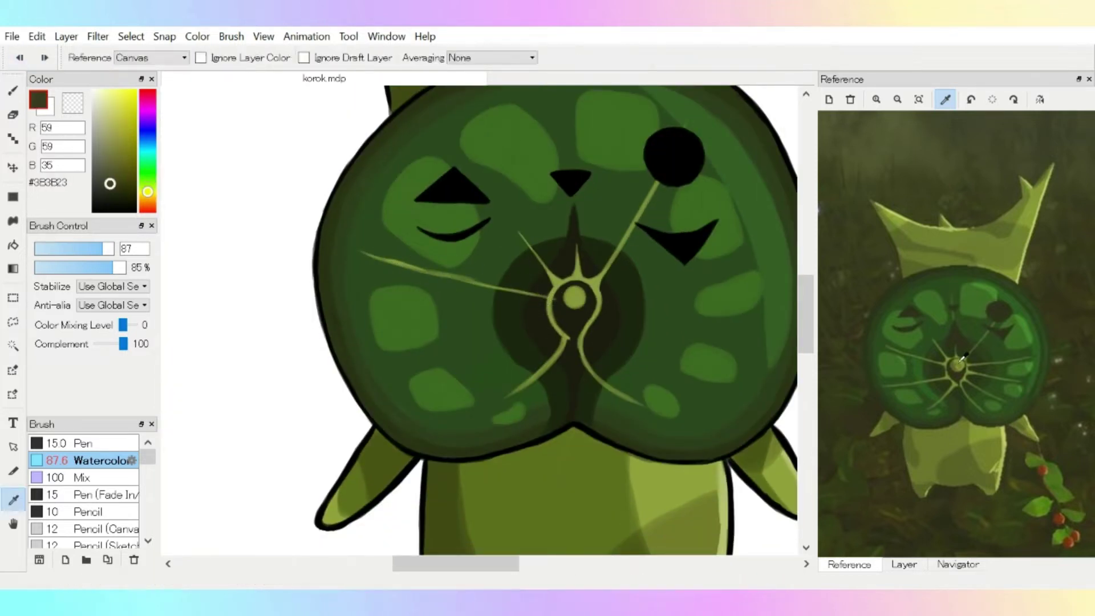
left_click(530, 294, "alt")
key("e")
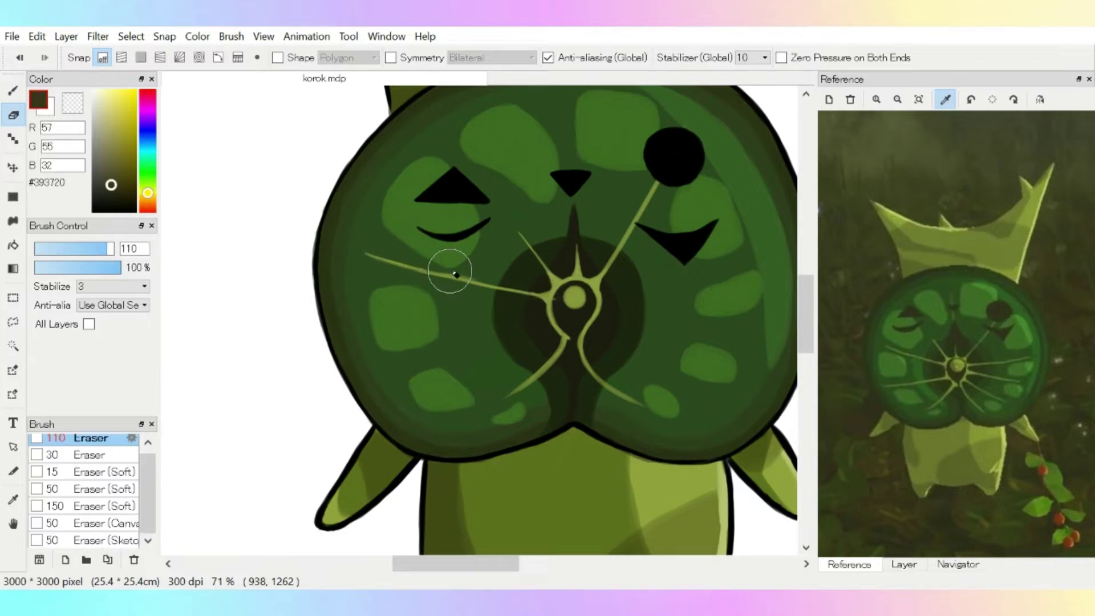
scroll(473, 265, "up", 3)
scroll(439, 308, "down", 1)
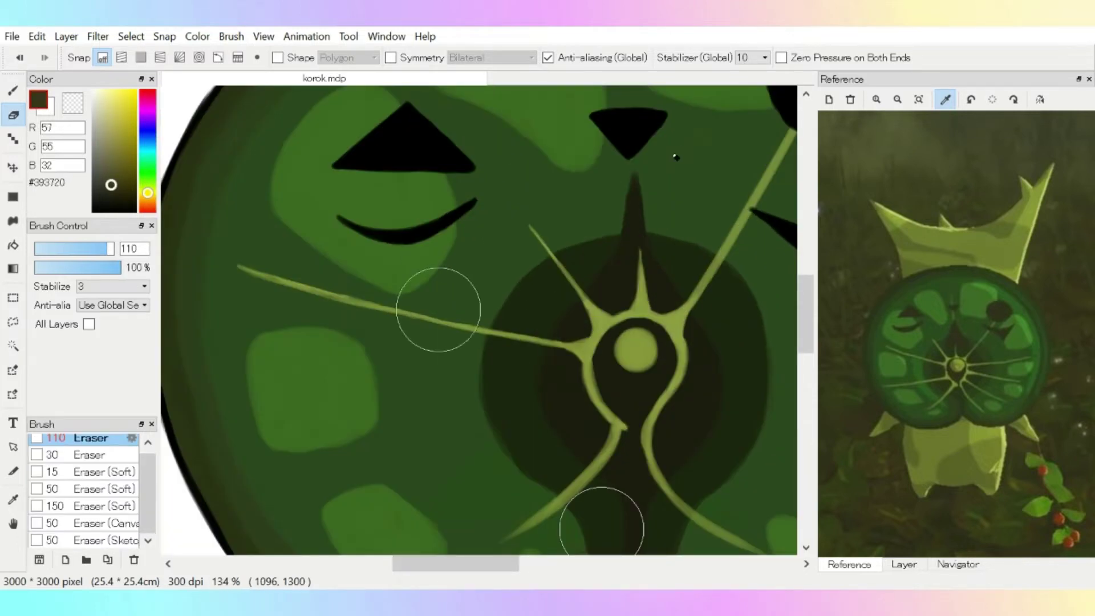
- Set the stabilizer to 20 and draw a second left ray sloping down between the two lower left patches
scroll(534, 256, "down", 4)
scroll(594, 216, "up", 1)
key("b")
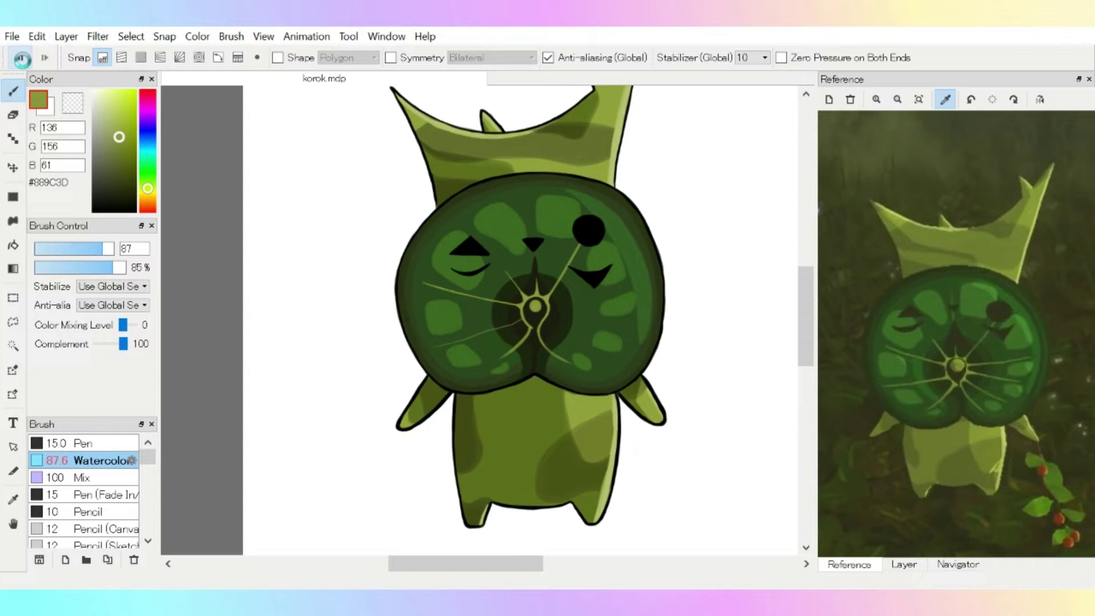
scroll(562, 294, "up", 4)
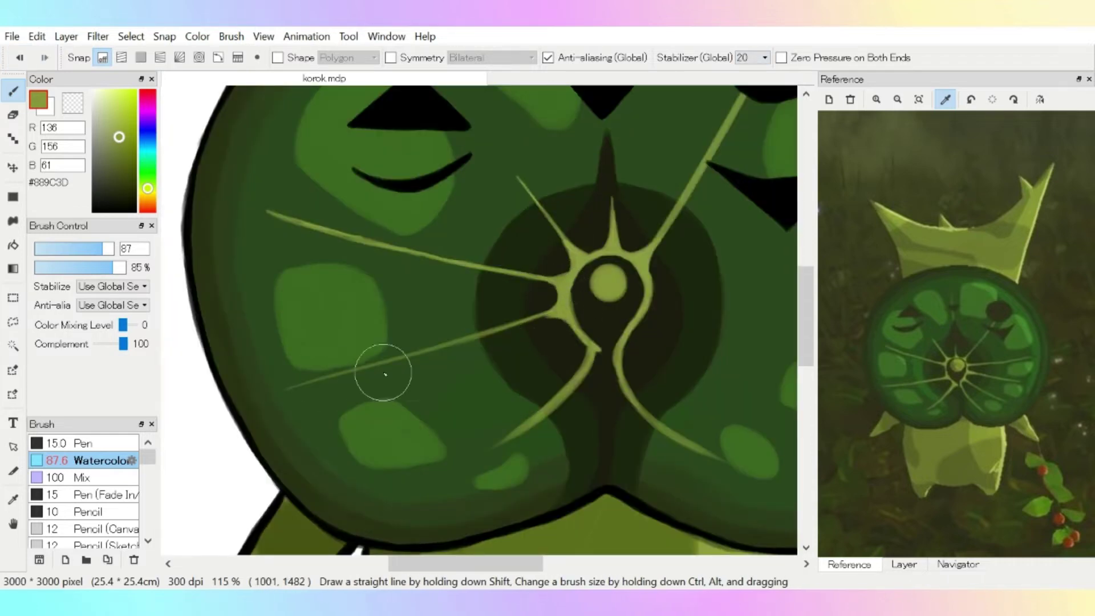
scroll(403, 357, "down", 3)
scroll(422, 249, "up", 1)
key("e")
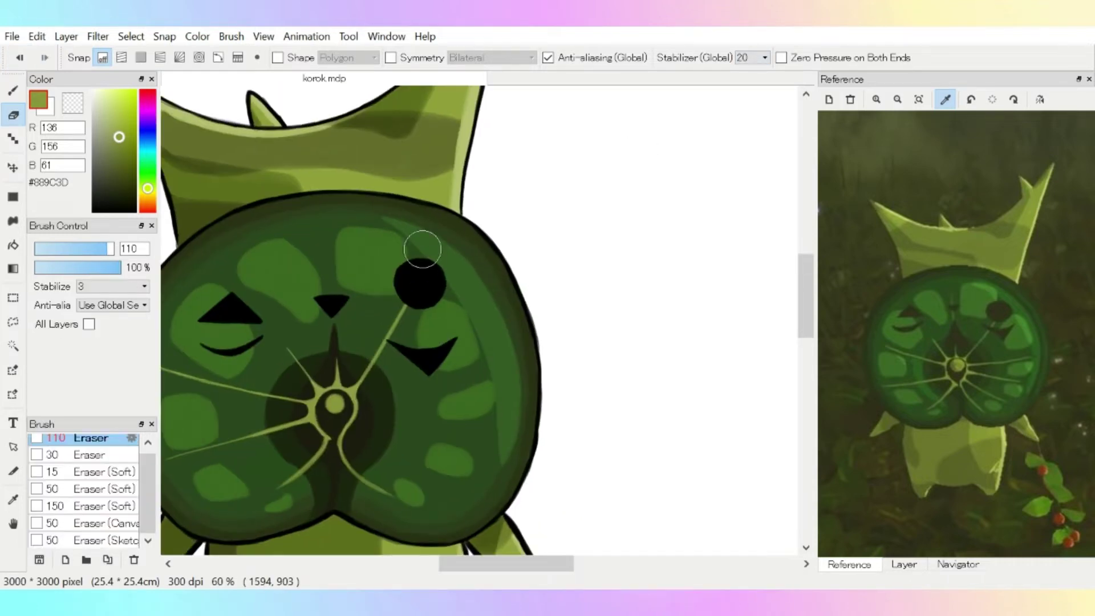
scroll(422, 249, "up", 2)
scroll(391, 273, "down", 4)
- Draw a ray from the loop toward the face's right side under the lower eyelid mark and taper its tip
key("b")
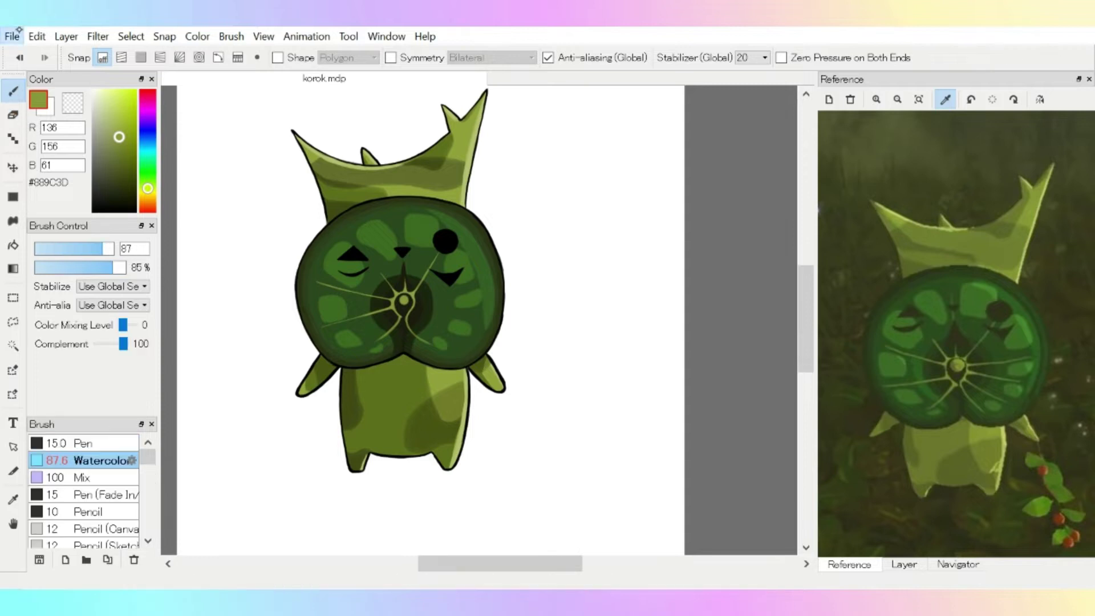
scroll(375, 321, "up", 3)
key("e")
left_click(531, 271)
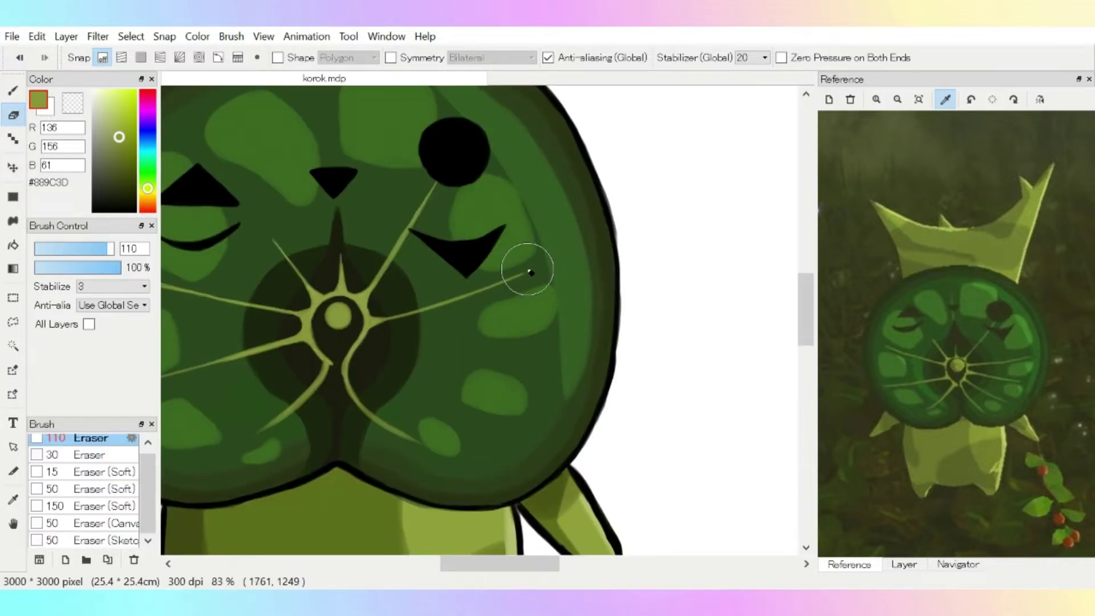
- Draw one nearly horizontal ray toward the face's right edge and one diagonal ray between the two lower right patches
key("b")
left_click_drag(366, 339, 522, 331)
key("ctrl+z")
key("ctrl+z")
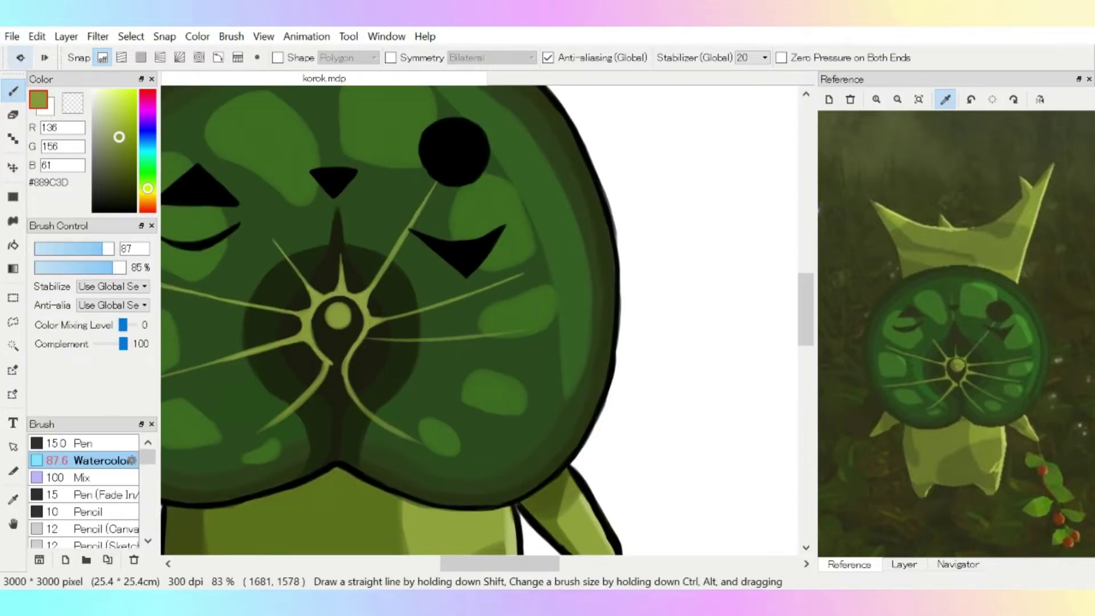
scroll(365, 335, "up", 2)
key("e")
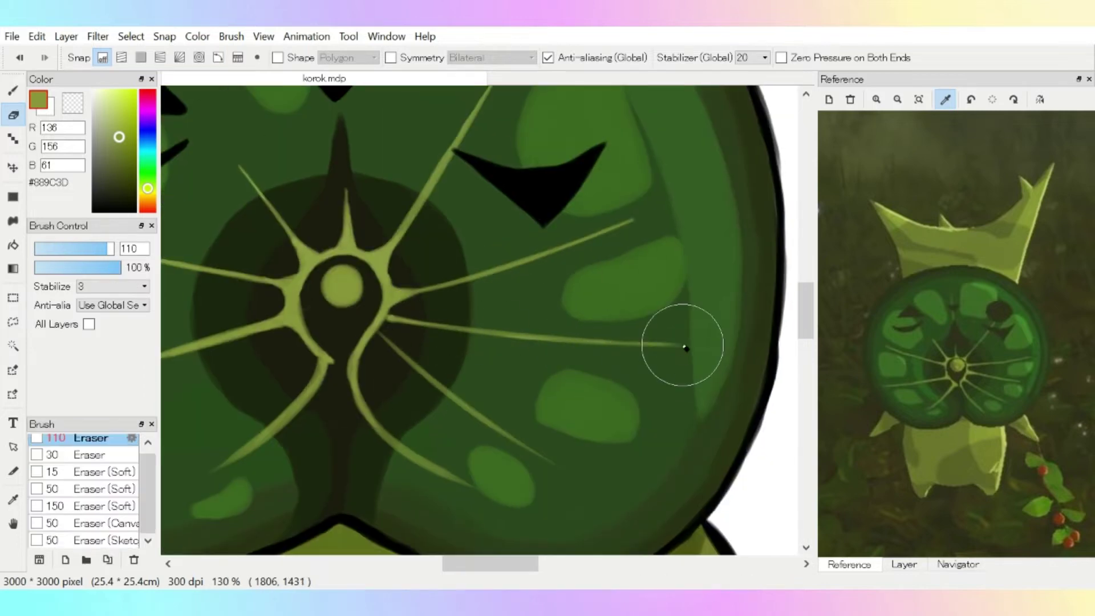
- Shorten the tip of the right curved stem and thicken the bases of the right rays where they meet the loop
key("b")
scroll(572, 288, "down", 1)
key("e")
key("b")
key("e")
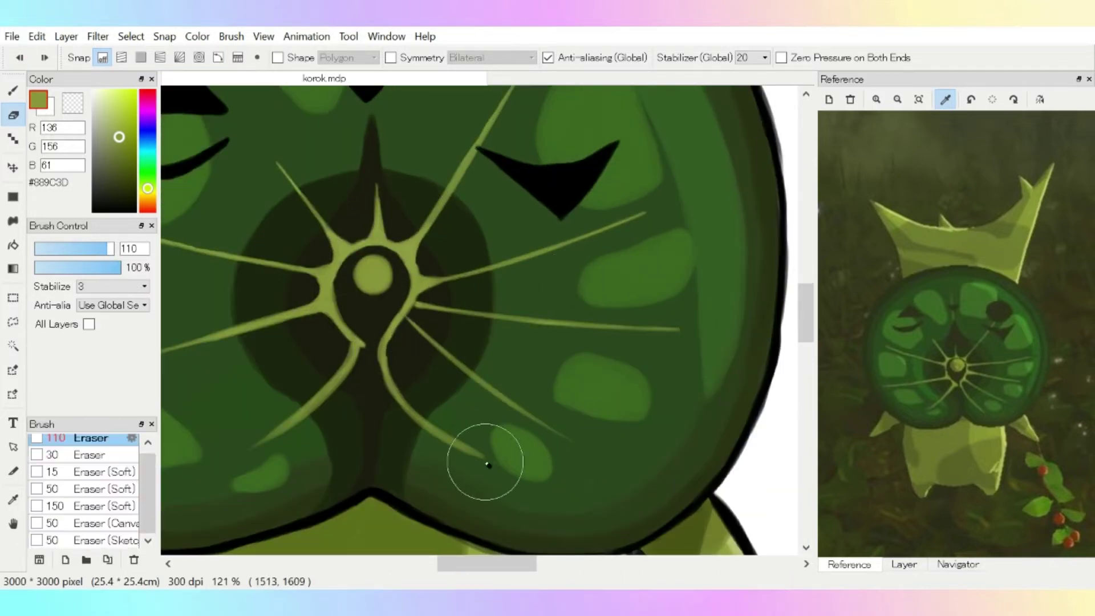
key("b")
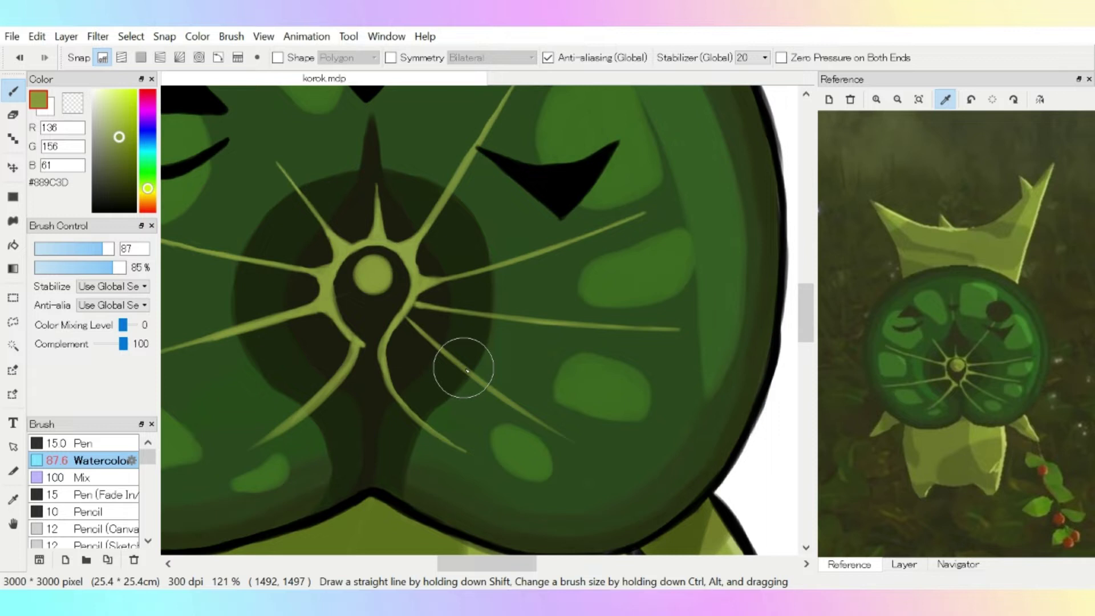
key("e")
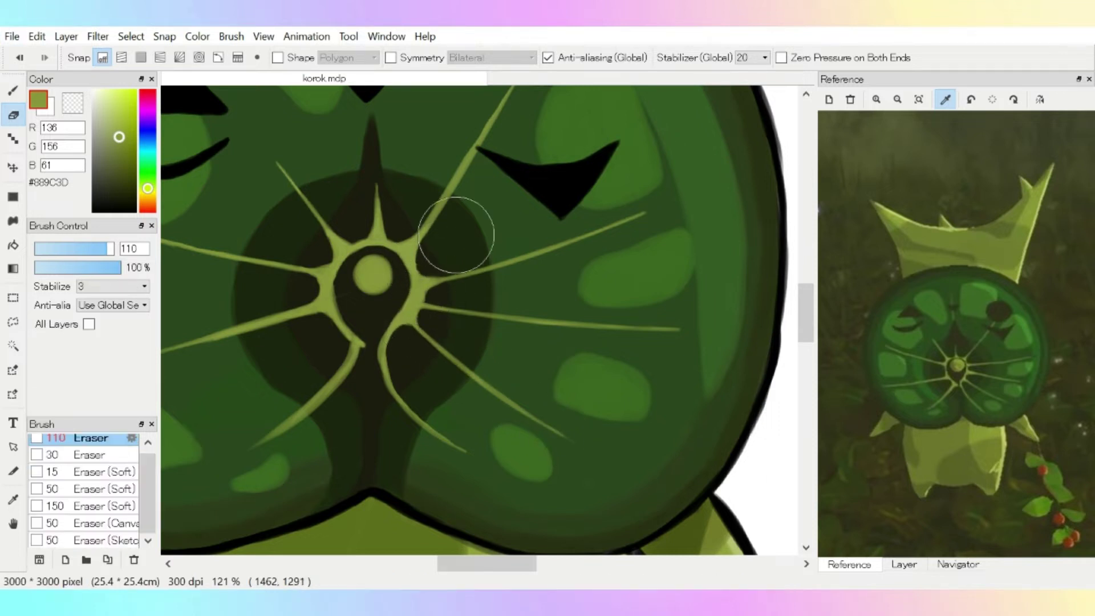
- Sample dark green #2D5F20 from the reference, paint a softly lighter area beside the face's dark centre on the left, and trim it
scroll(631, 183, "down", 5)
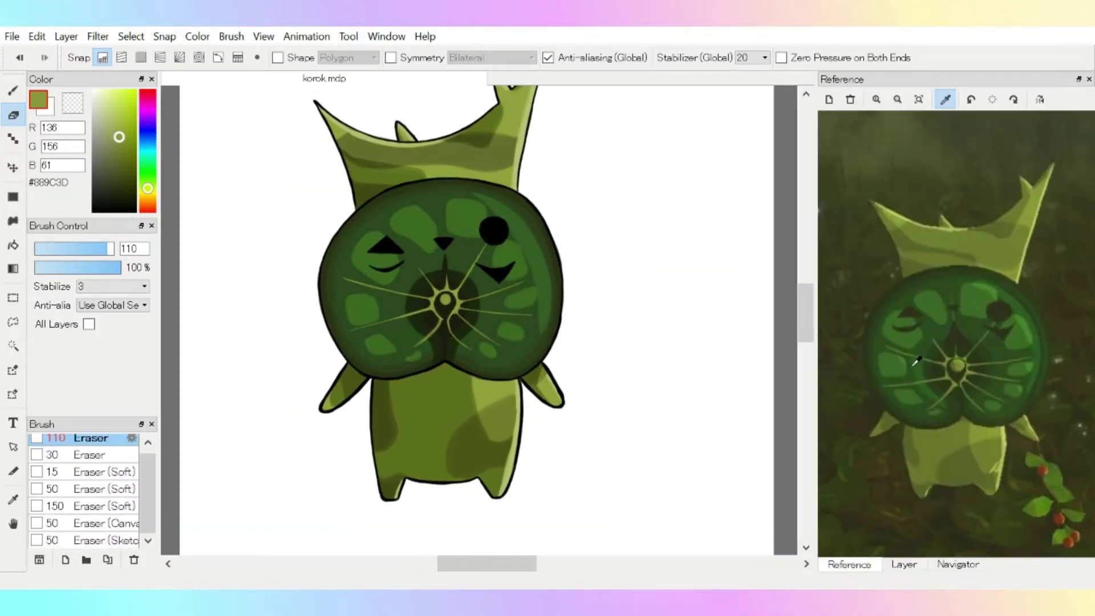
key("b")
scroll(422, 333, "up", 3)
key("e")
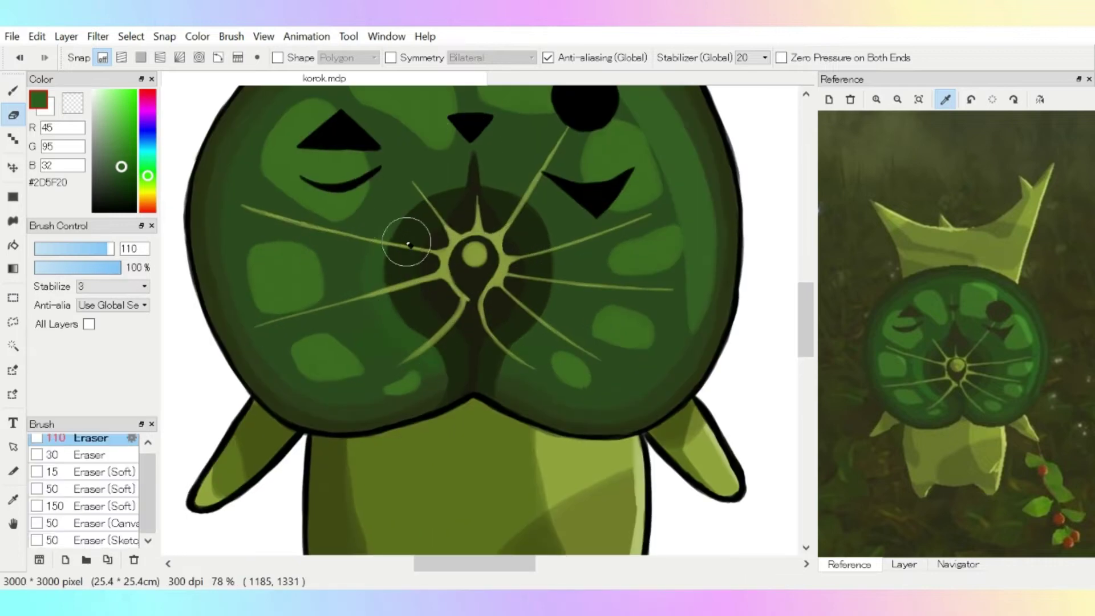
- Add a new layer for the centre bulb's detail and set the Watercolor brush colour to olive #5B6330
scroll(409, 244, "down", 3)
left_click(923, 456)
left_click(904, 564)
left_click(826, 542)
left_click(848, 564)
scroll(372, 281, "up", 6)
left_click(116, 164)
left_click_drag(475, 291, 396, 183)
key("b")
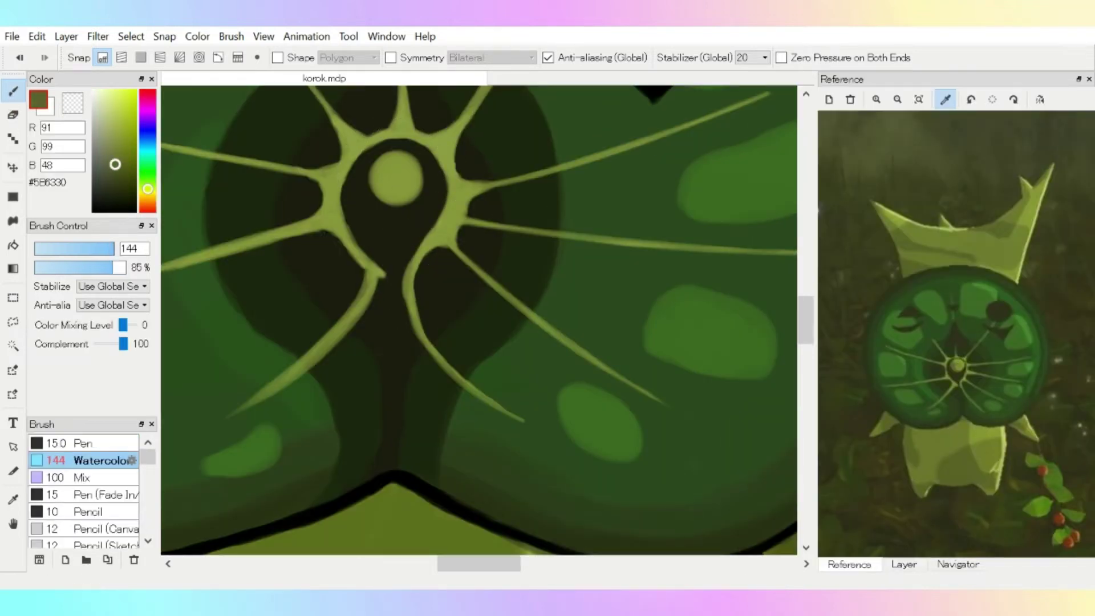
- Paint a small olive swirl inside the bulb at the face's centre and clean up its edges
scroll(424, 325, "up", 2)
mouse_move(423, 325)
left_mouse_down()
mouse_move(433, 354)
mouse_move(419, 349)
mouse_move(437, 350)
mouse_move(443, 331)
mouse_move(475, 333)
mouse_move(455, 315)
left_mouse_up()
key("e")
scroll(502, 437, "down", 2)
scroll(491, 536, "up", 1)
key("b")
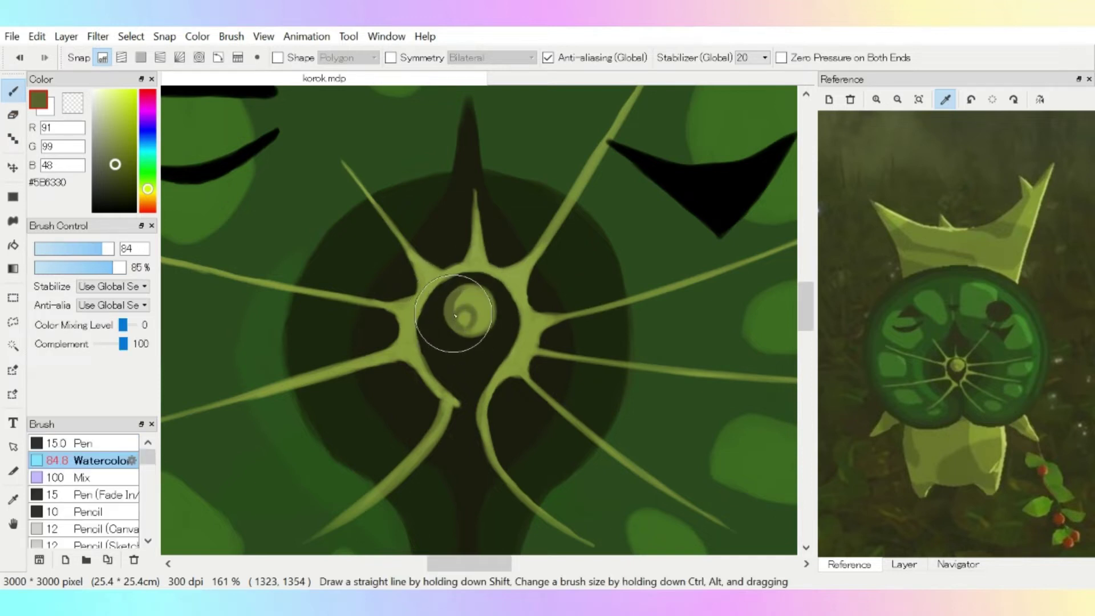
key("e")
- Paint thin white highlights on the face's left patch and upper right edge, erasing the strokes on the forehead and lower body
key("b")
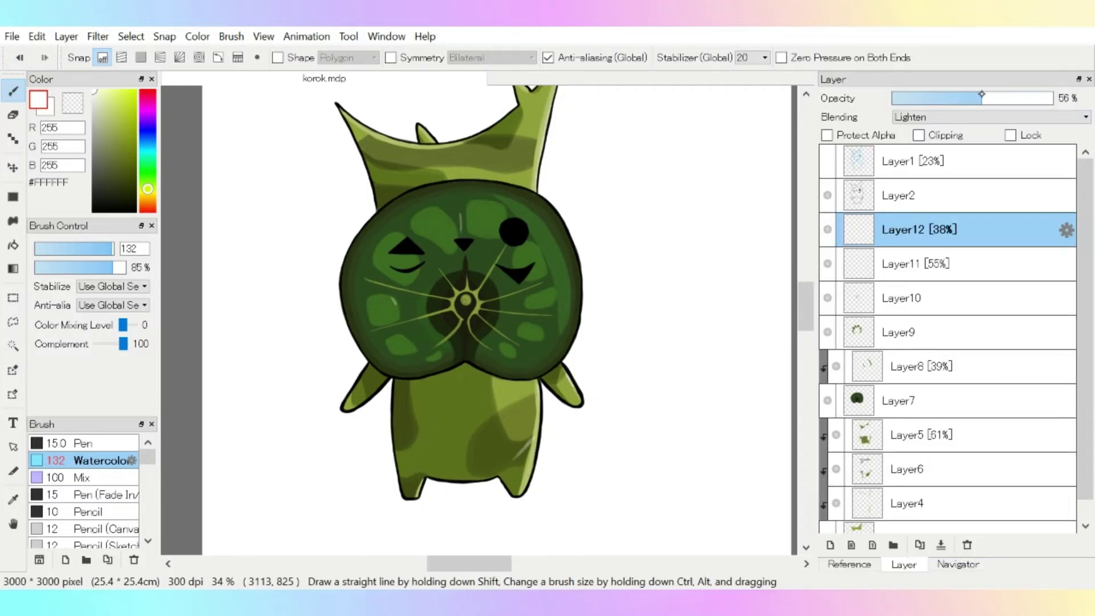
key("e")
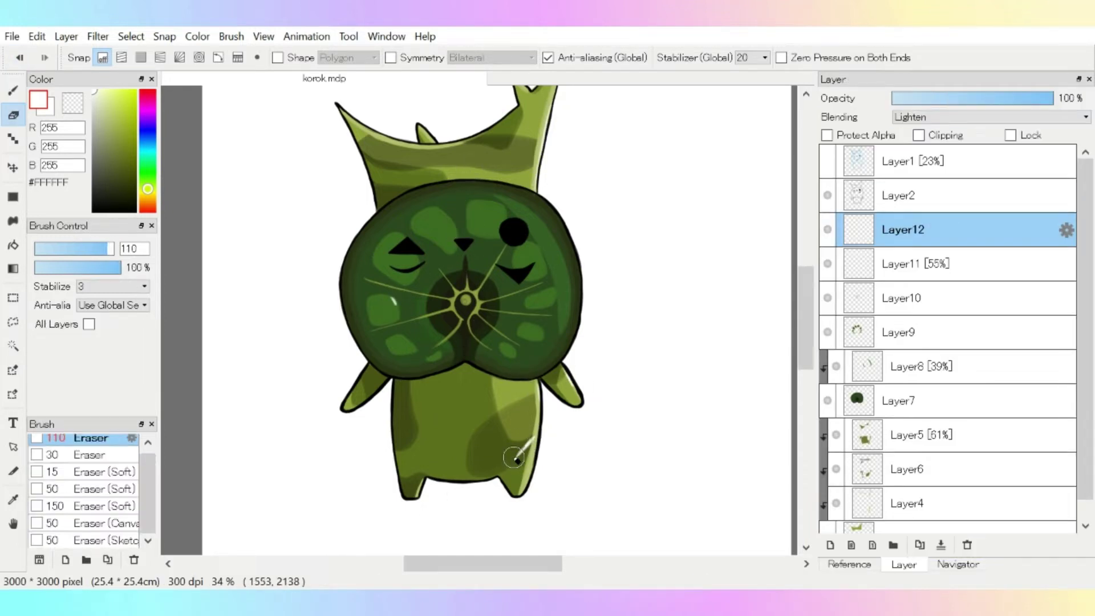
key("b")
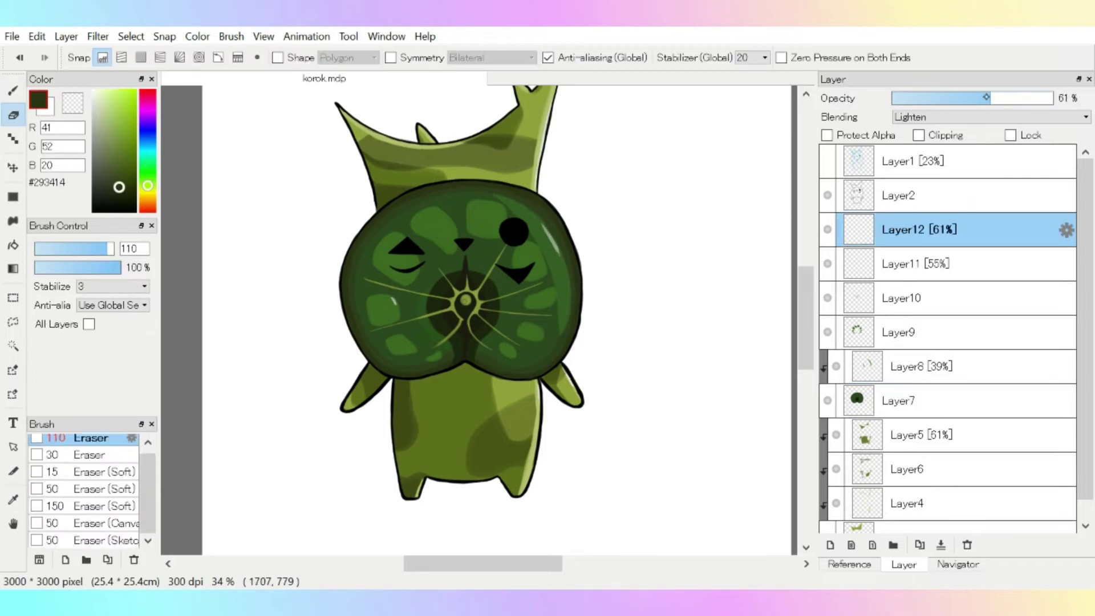
- Lower Layer12's opacity to 46% and add a white highlight on the patch above the round eye
key("b")
key("x")
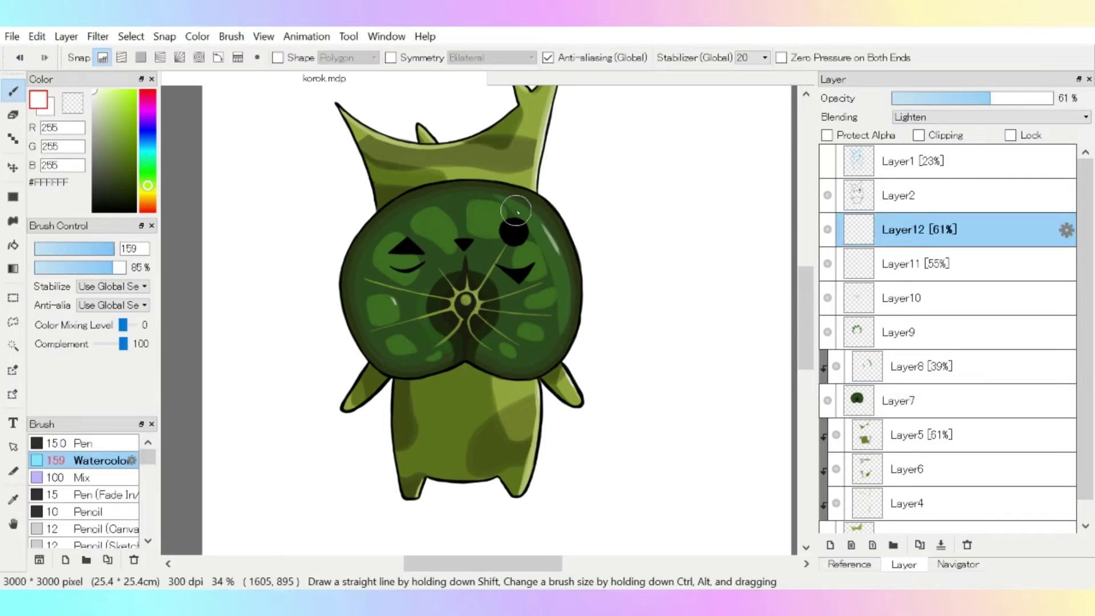
scroll(471, 285, "up", 5)
scroll(488, 217, "down", 5)
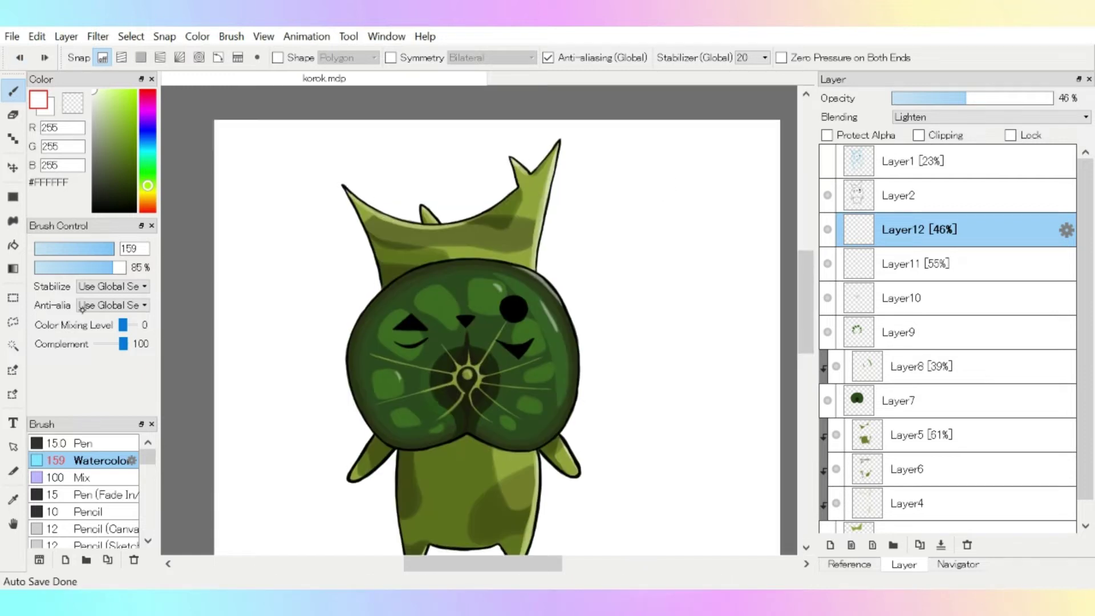
- Set Layer8's opacity to 28% and reselect Layer12
key("e")
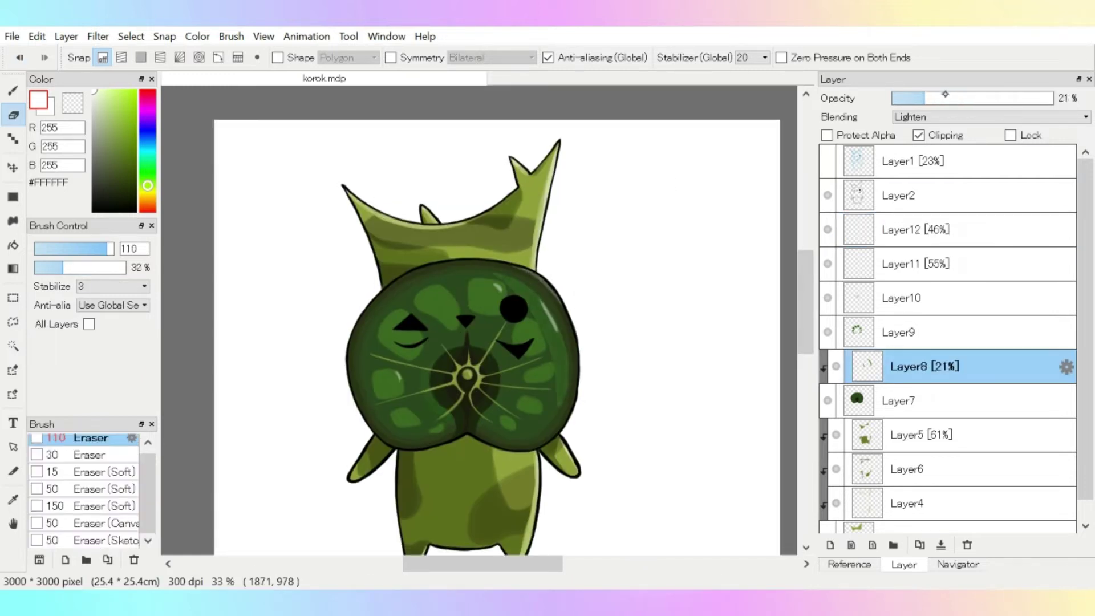
key("b")
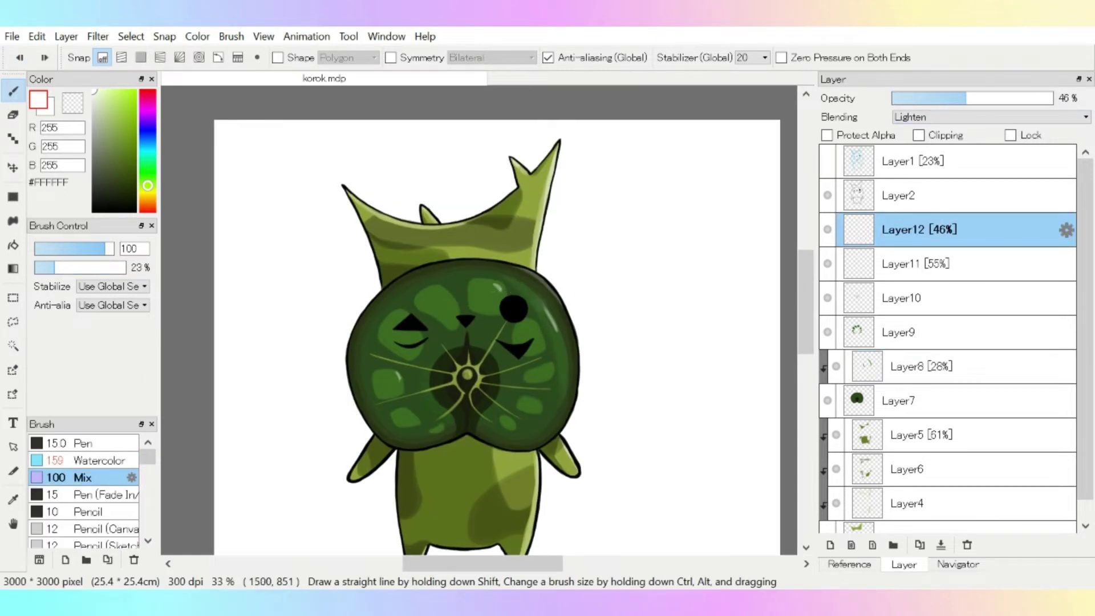
scroll(565, 325, "down", 2)
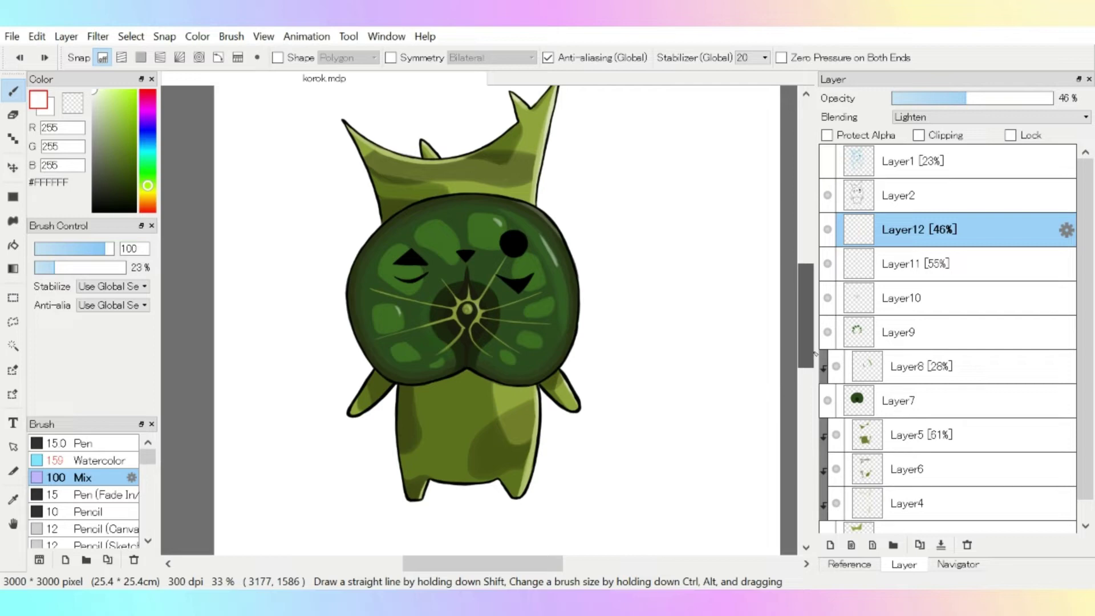
scroll(648, 305, "down", 2)
left_click(262, 37)
left_click(312, 108)
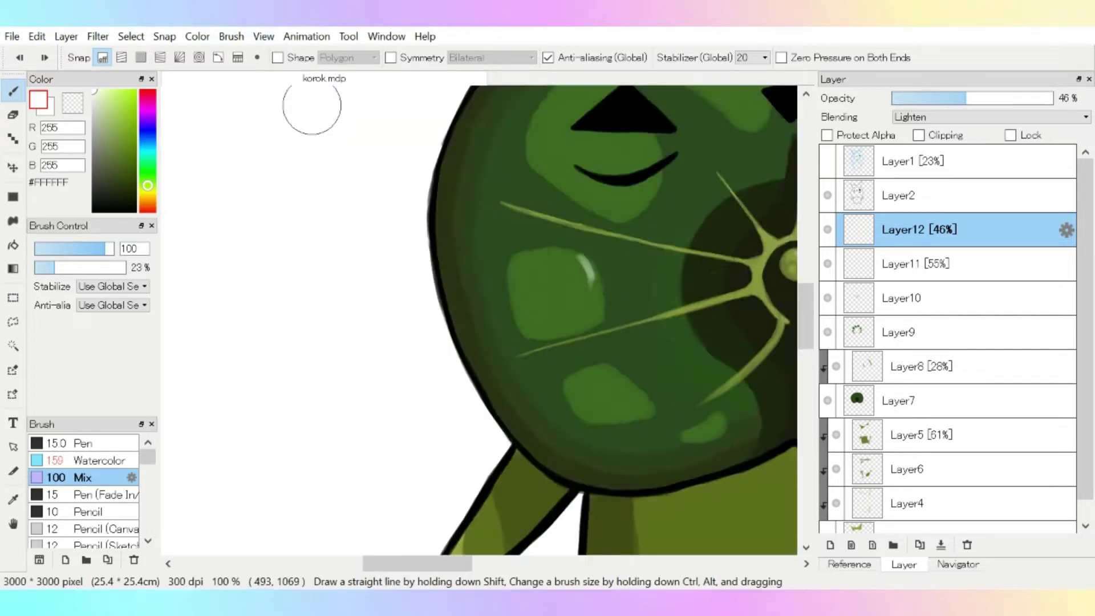
scroll(545, 302, "down", 6)
scroll(533, 327, "up", 2)
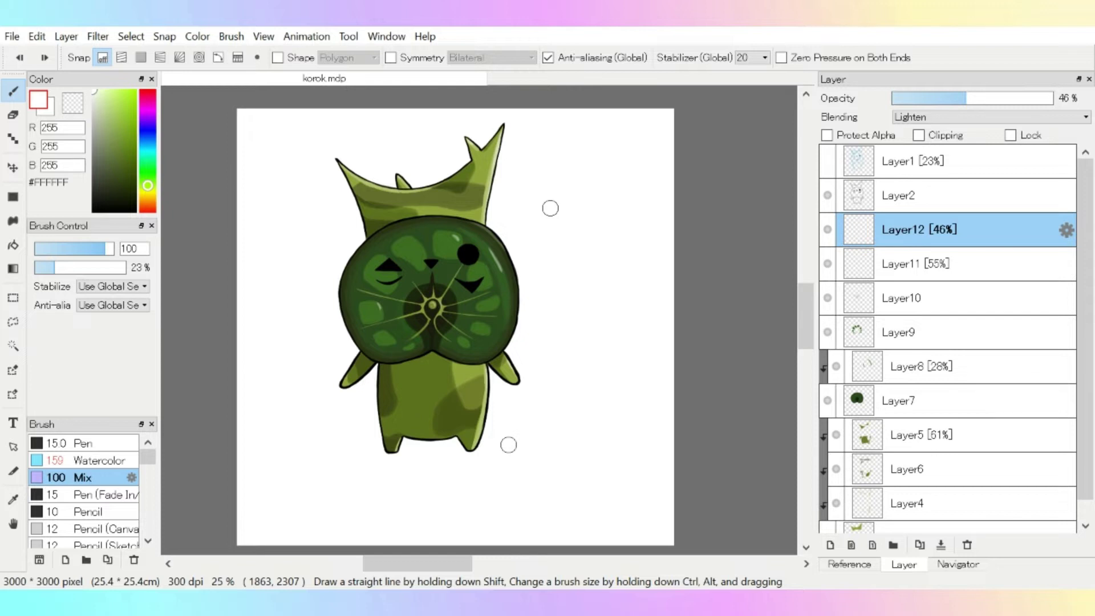
- Save the finished drawing as korok.png, then close the layered document
left_click(12, 36)
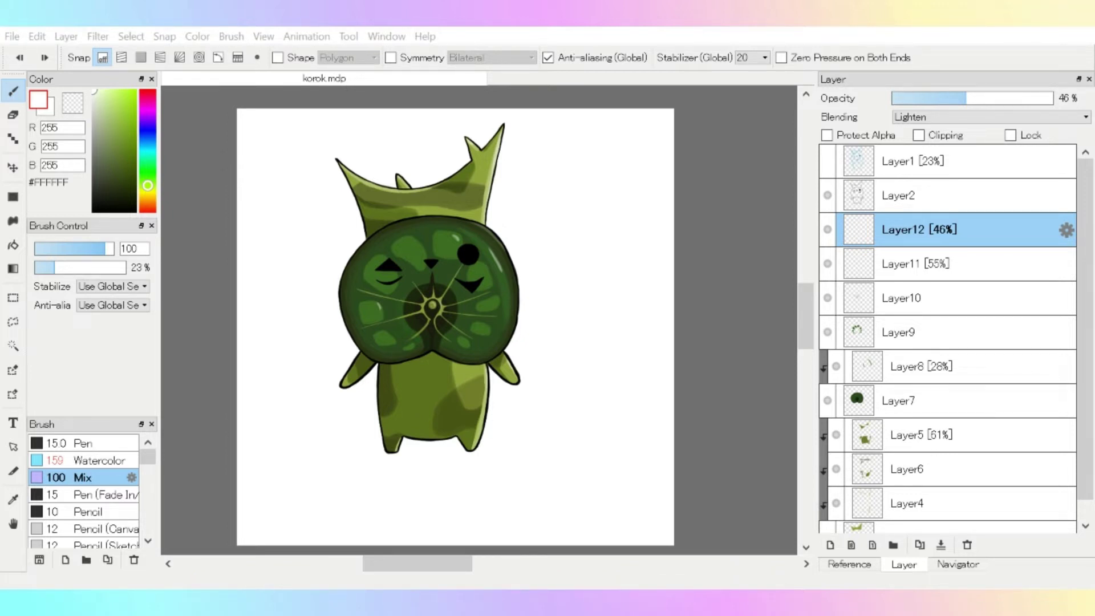
scroll(947, 337, "down", 1)
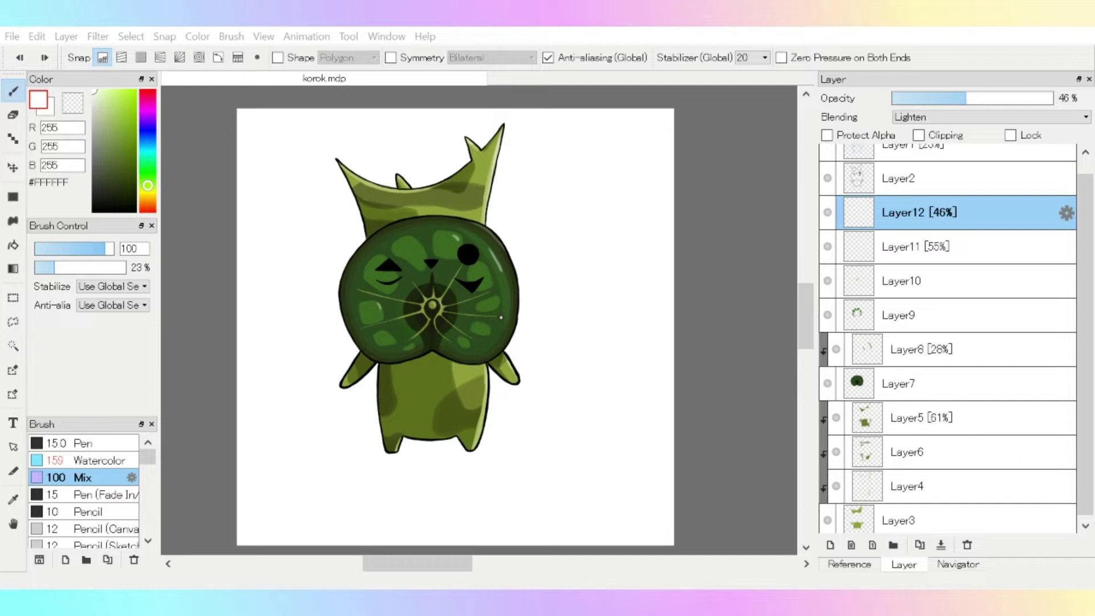
left_click(517, 357)
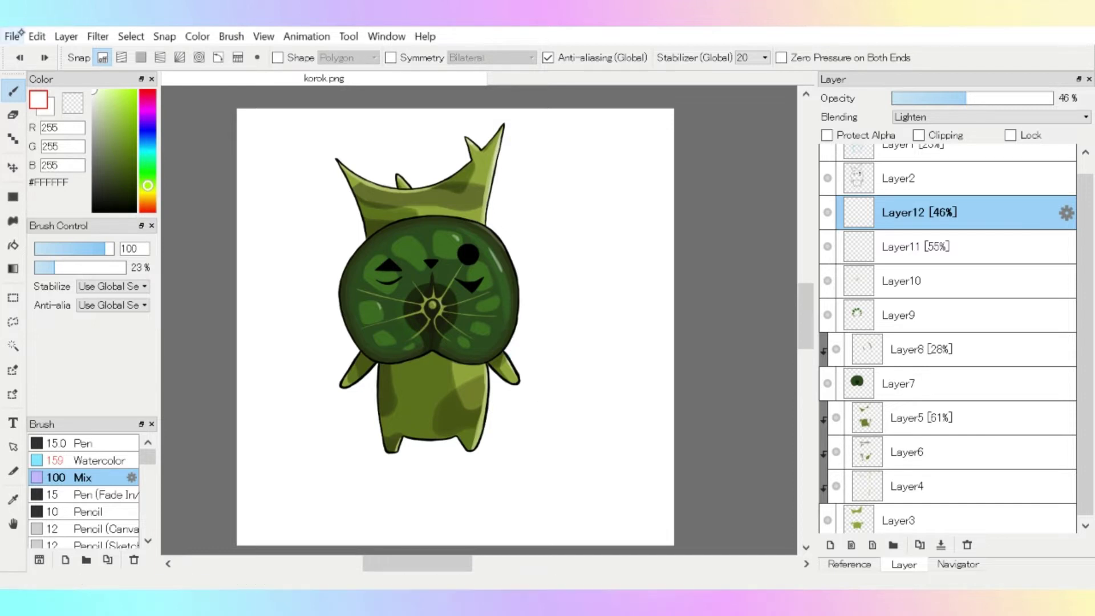
left_click(66, 468)
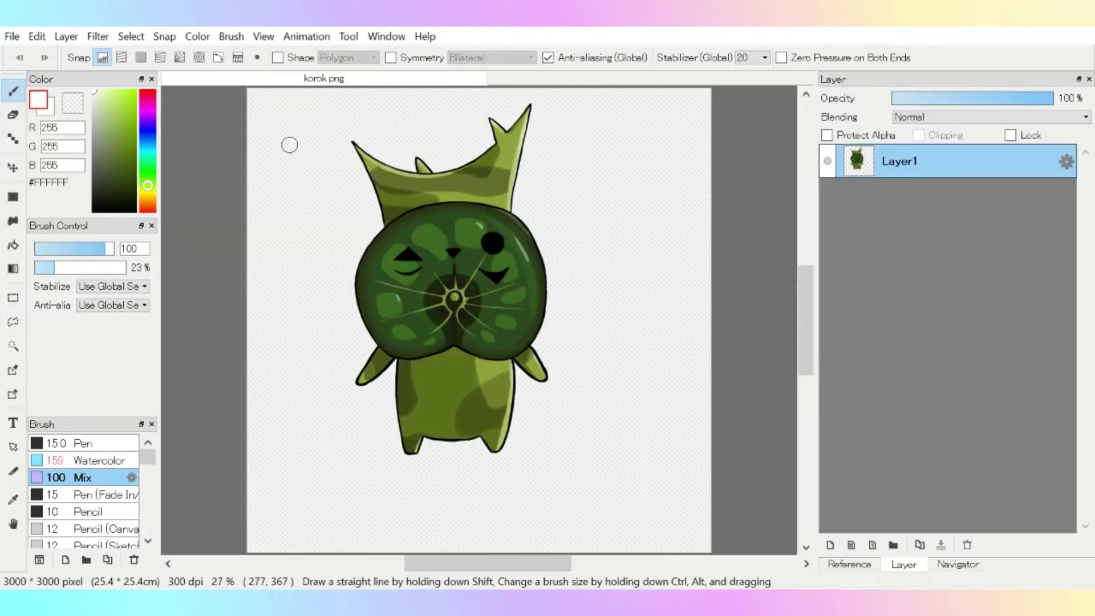
- Brighten the flattened drawing in korok.png with a colour adjustment filter and compare it with the original by undoing and redoing
left_click(109, 35)
left_click(140, 58)
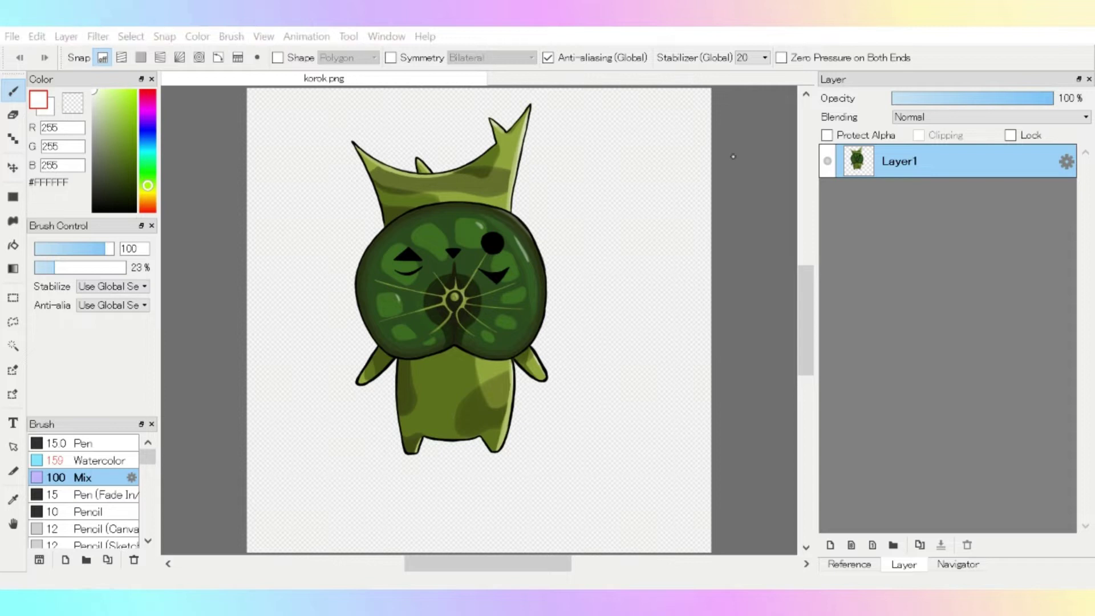
left_click_drag(717, 243, 783, 246)
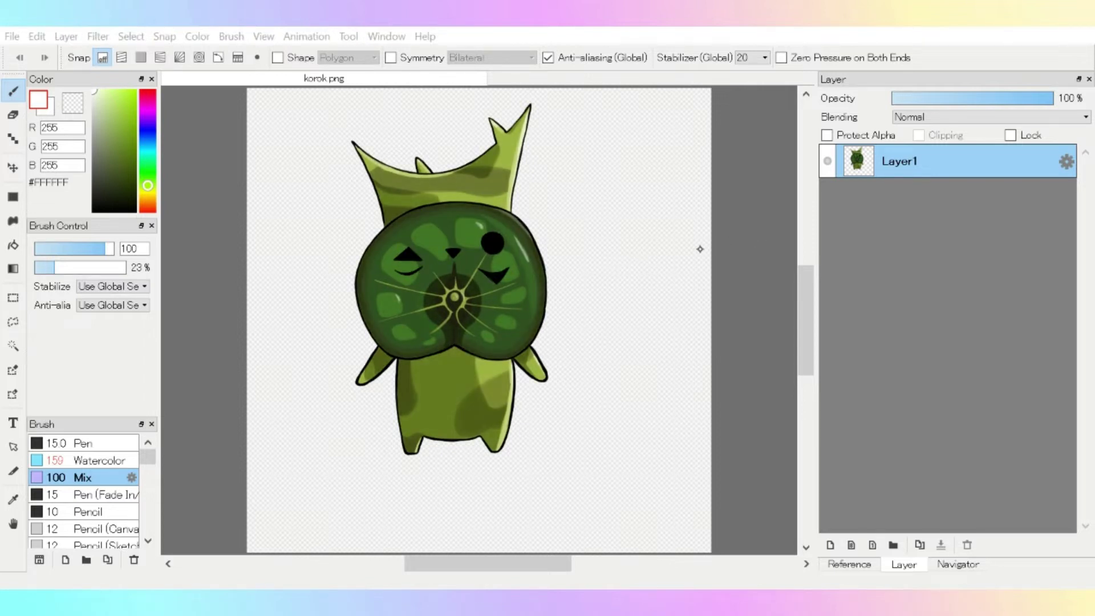
mouse_move(700, 249)
left_mouse_down()
mouse_move(768, 246)
mouse_move(702, 244)
left_mouse_up()
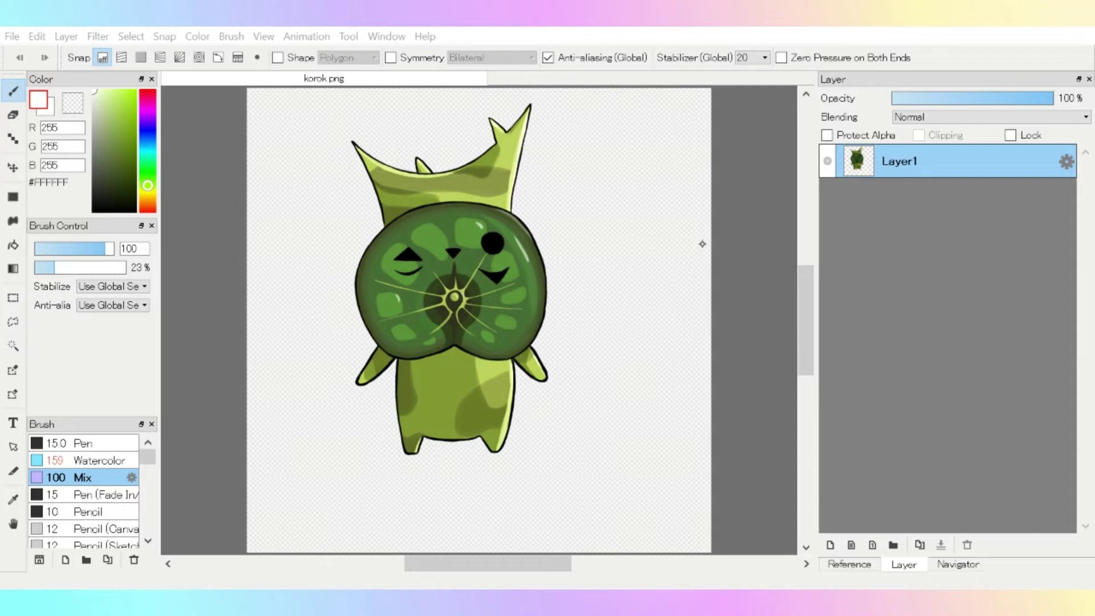
left_click_drag(624, 239, 760, 243)
left_click(715, 293)
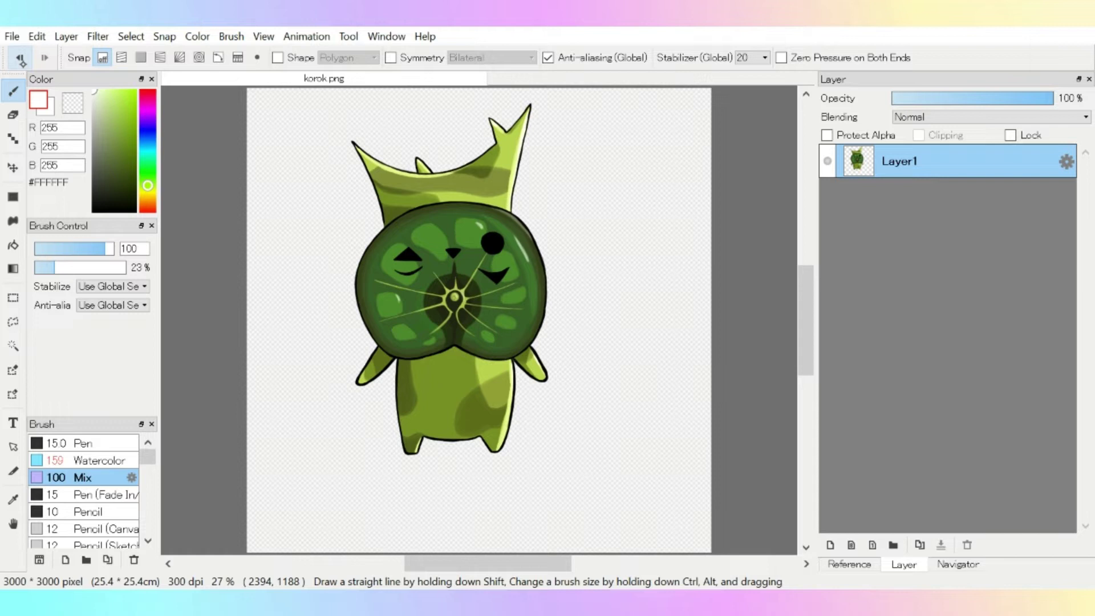
left_click(20, 57)
left_click(44, 57)
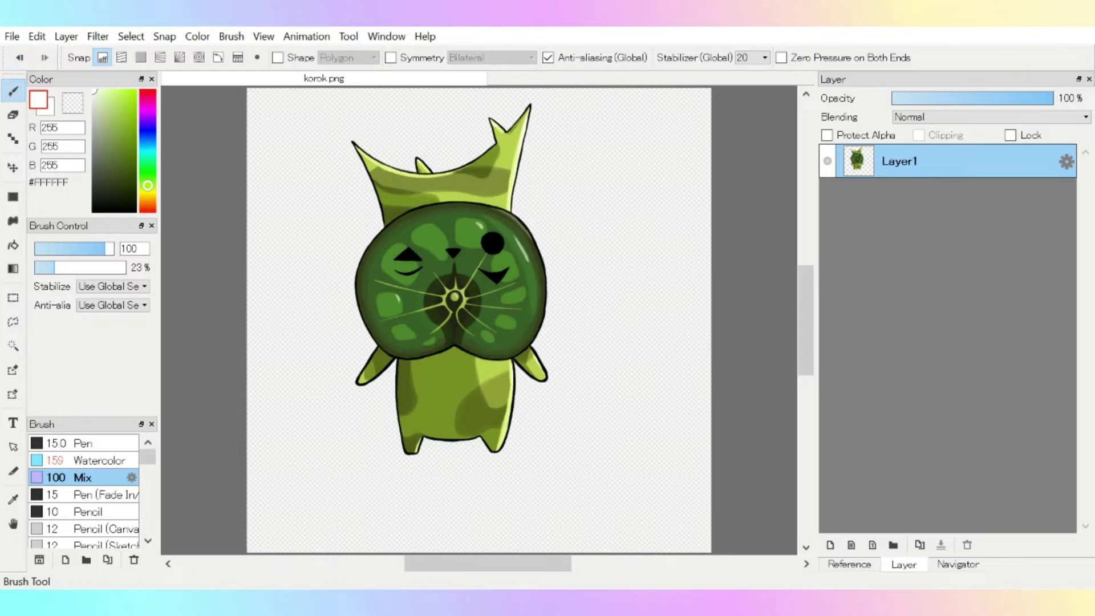
scroll(639, 323, "down", 3)
scroll(620, 308, "up", 3)
scroll(599, 320, "down", 1)
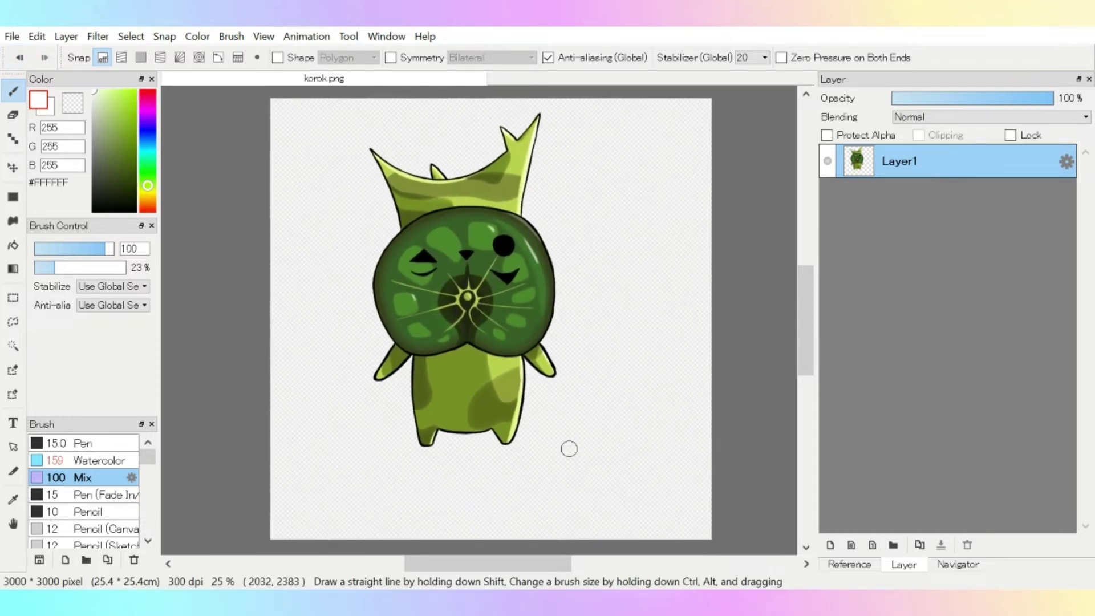
scroll(568, 449, "down", 3)
scroll(569, 449, "up", 3)
scroll(624, 330, "down", 3)
scroll(628, 334, "up", 3)
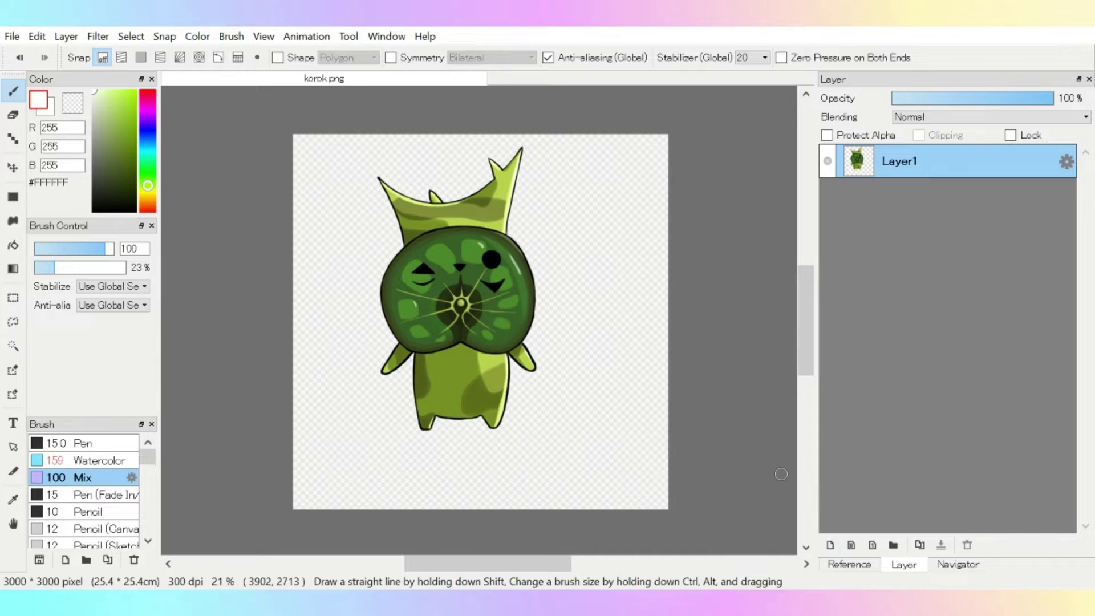
- Select the transparent background with the Magic Wand, invert the selection to the character, and expand it
left_click(14, 346)
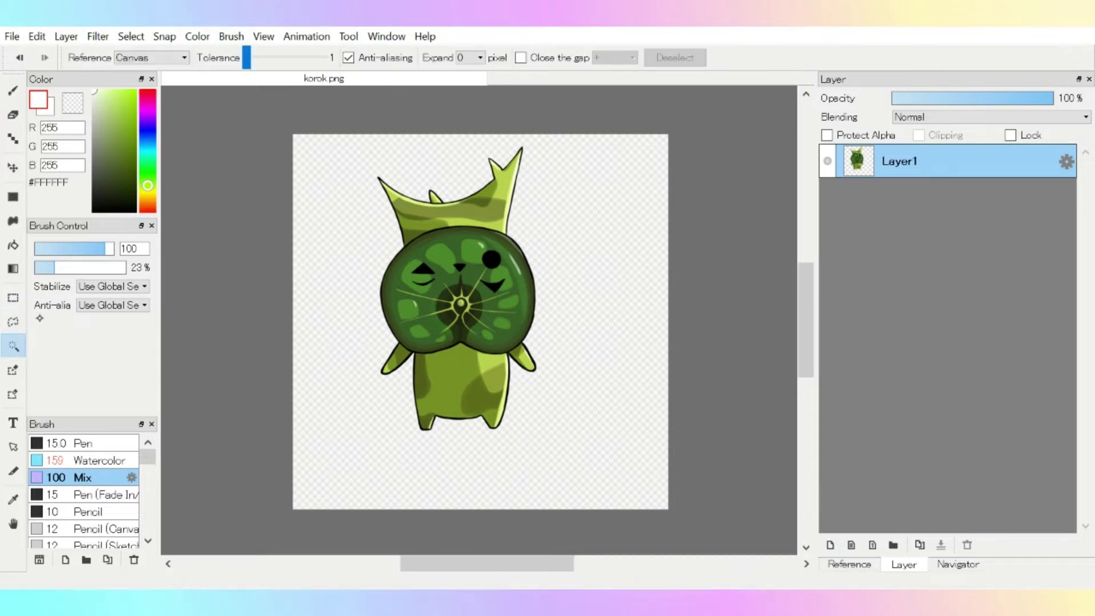
left_click(364, 246)
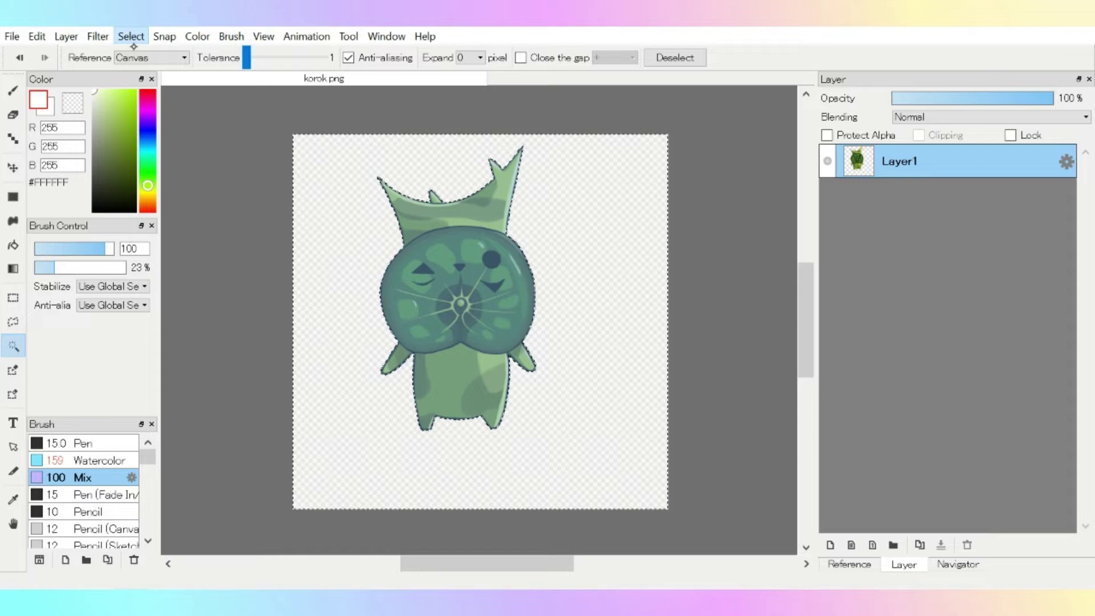
left_click(161, 93)
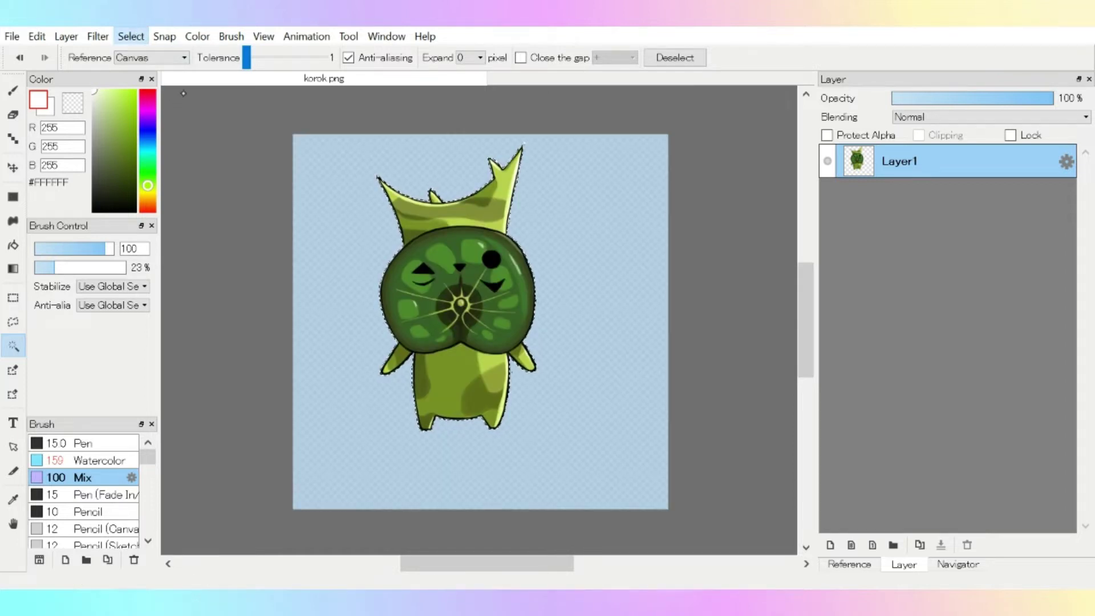
left_click(180, 115)
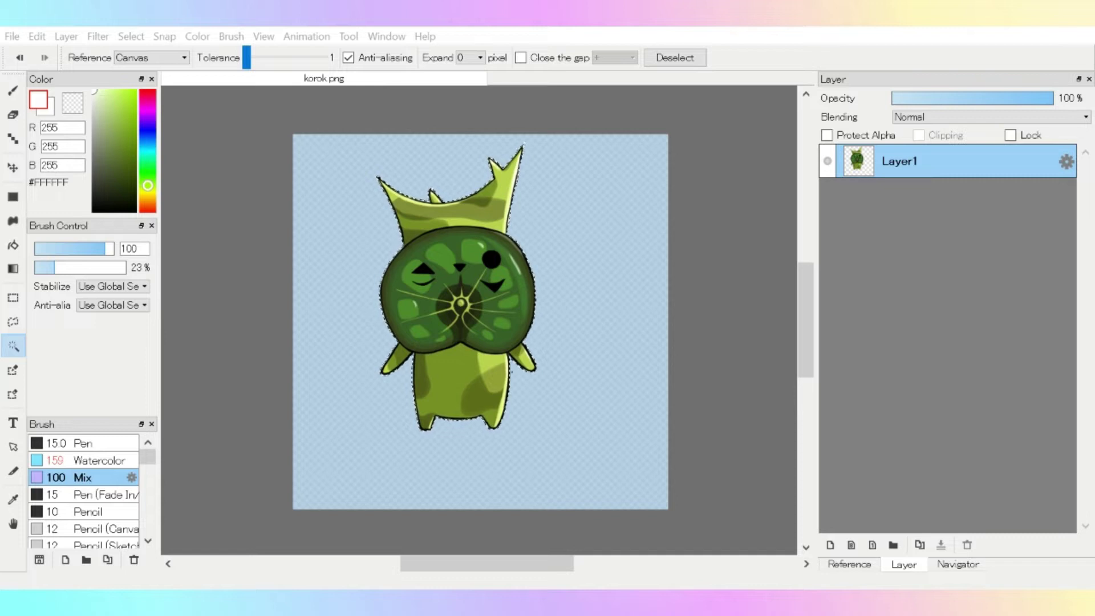
key("Return")
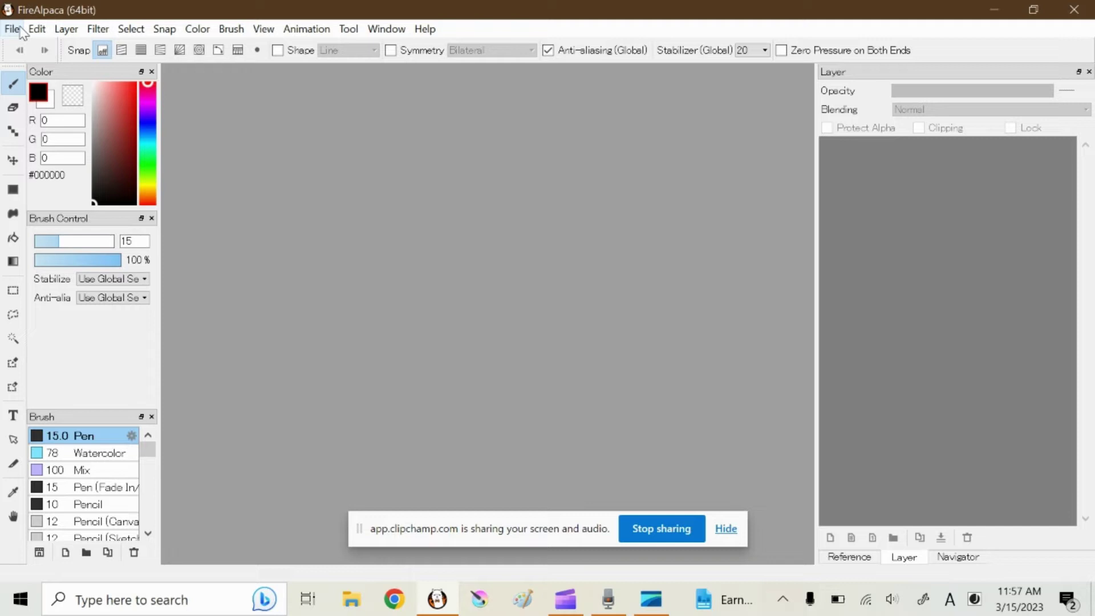
- Create a new image with both dimensions in inches, 4 inches wide and 3 inches high
left_click(13, 29)
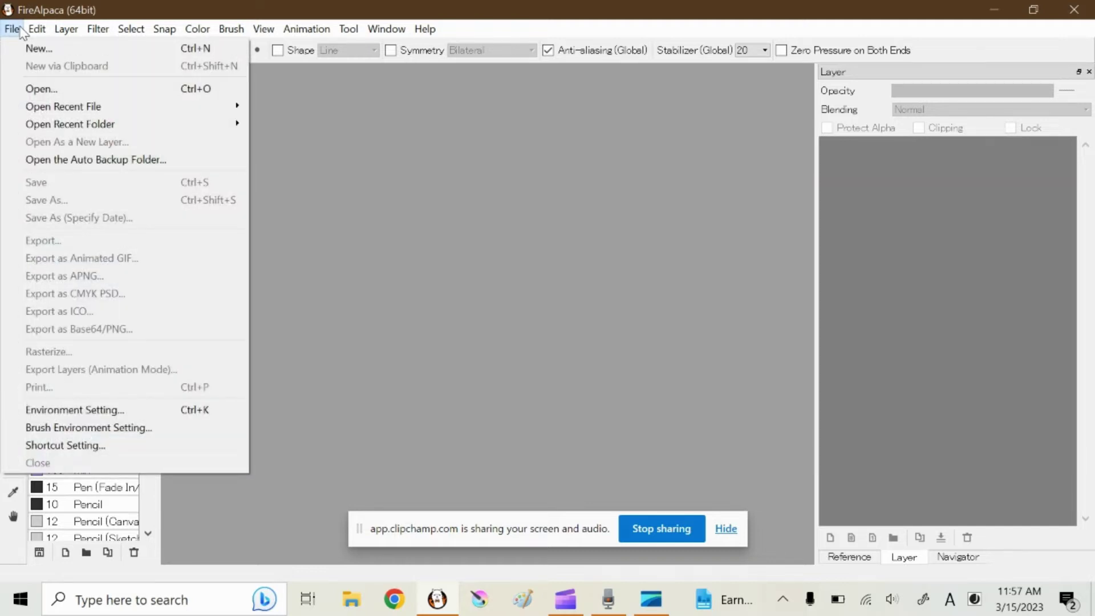
left_click(38, 48)
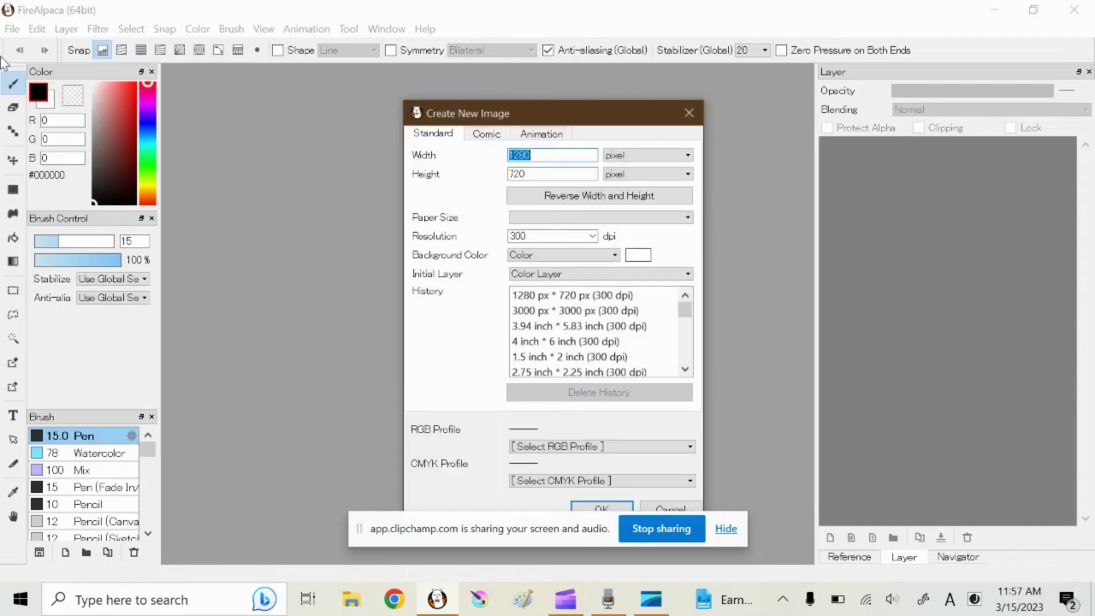
left_click(632, 156)
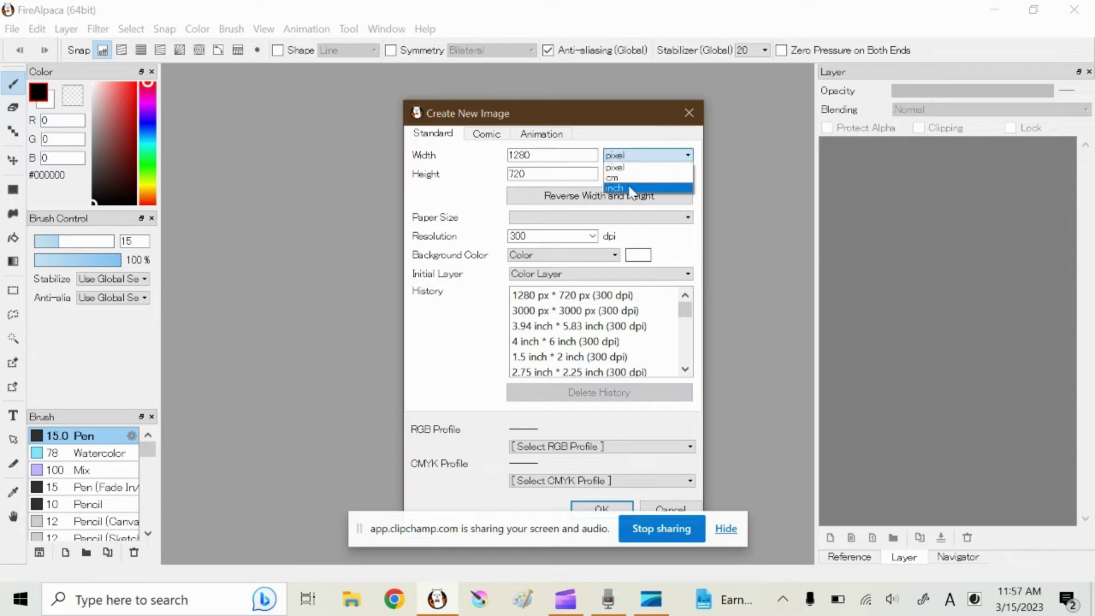
left_click(632, 187)
left_click(631, 173)
left_click(631, 208)
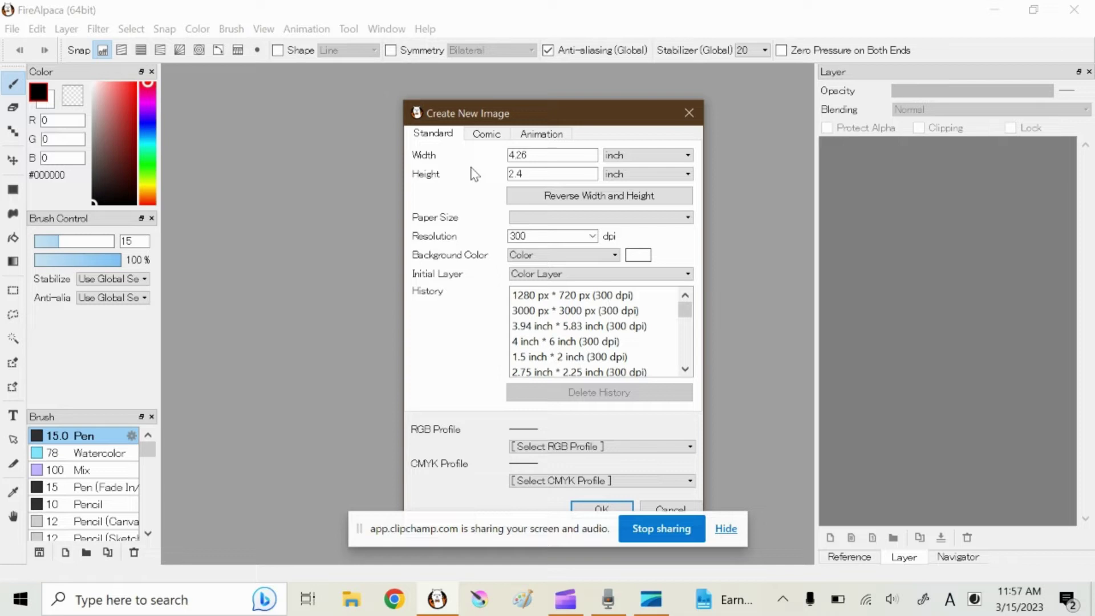
left_click_drag(559, 154, 434, 152)
type("4")
key("Tab")
type("3")
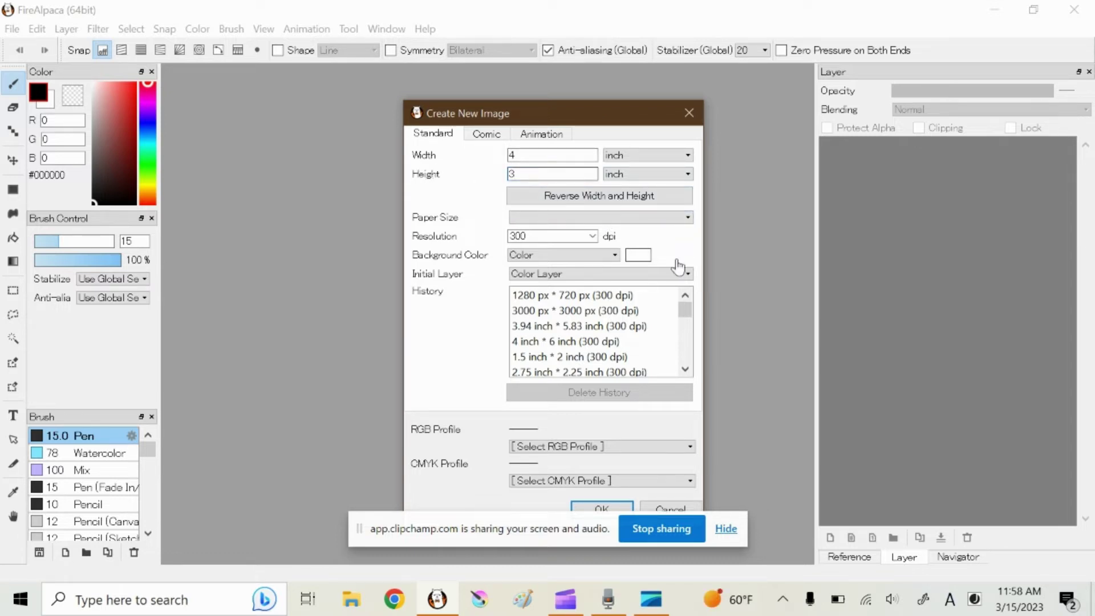
left_click(603, 510)
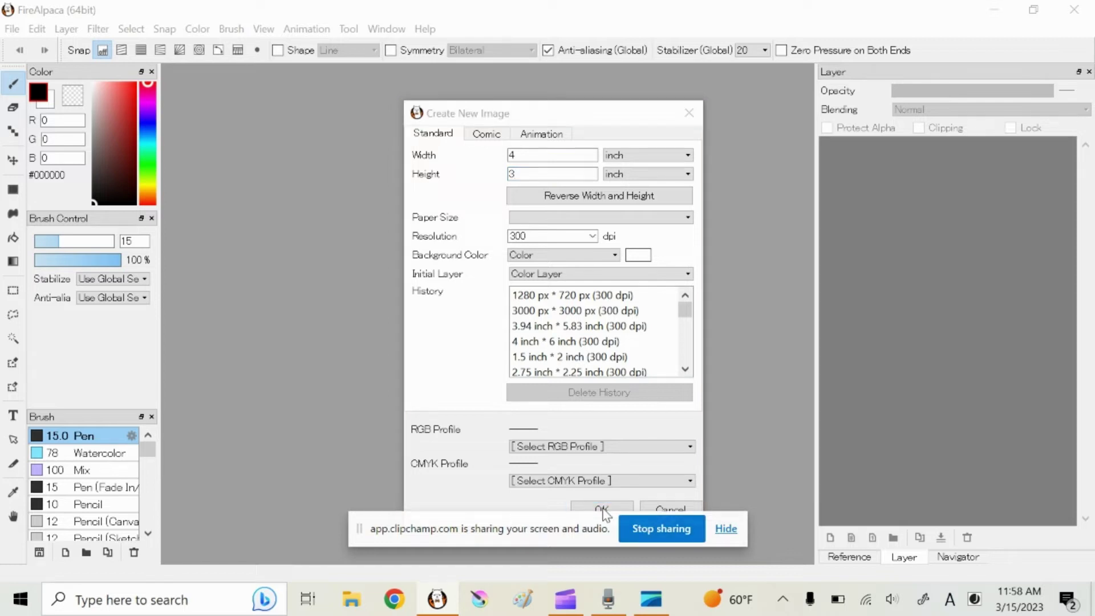
- Confirm the new image and draw a rectangular selection inset slightly from the canvas edges
left_click(482, 117)
key("Return")
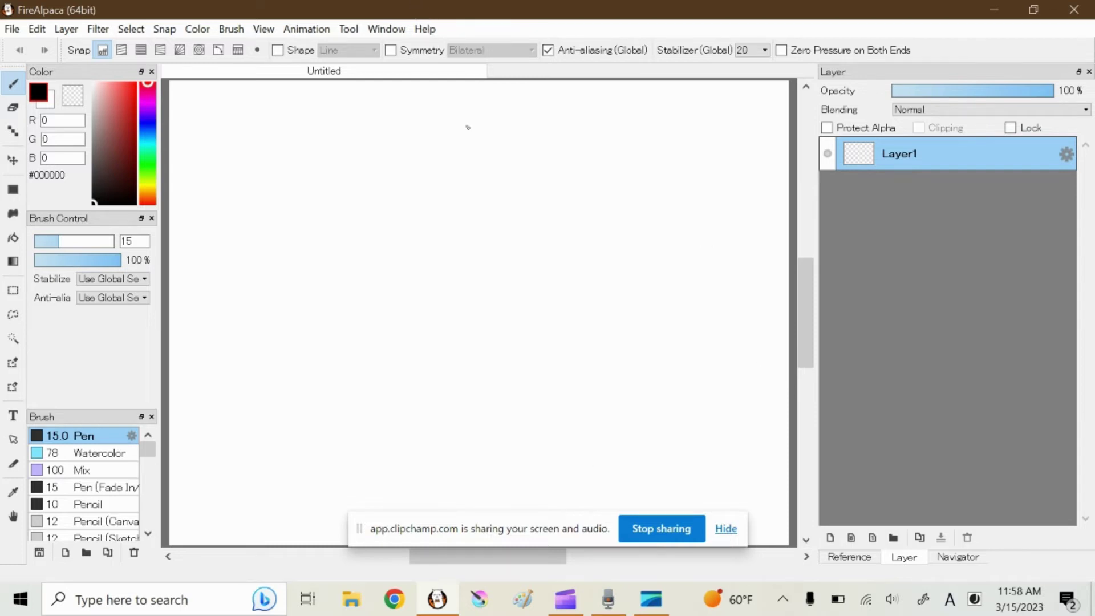
scroll(519, 332, "up", 3)
scroll(519, 332, "down", 4)
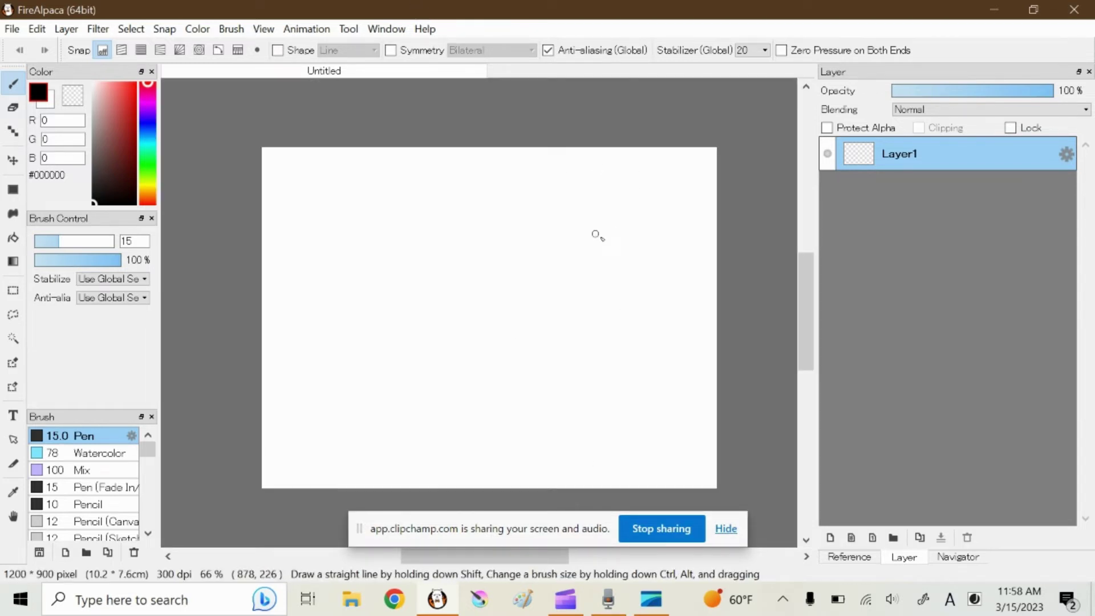
left_click(13, 290)
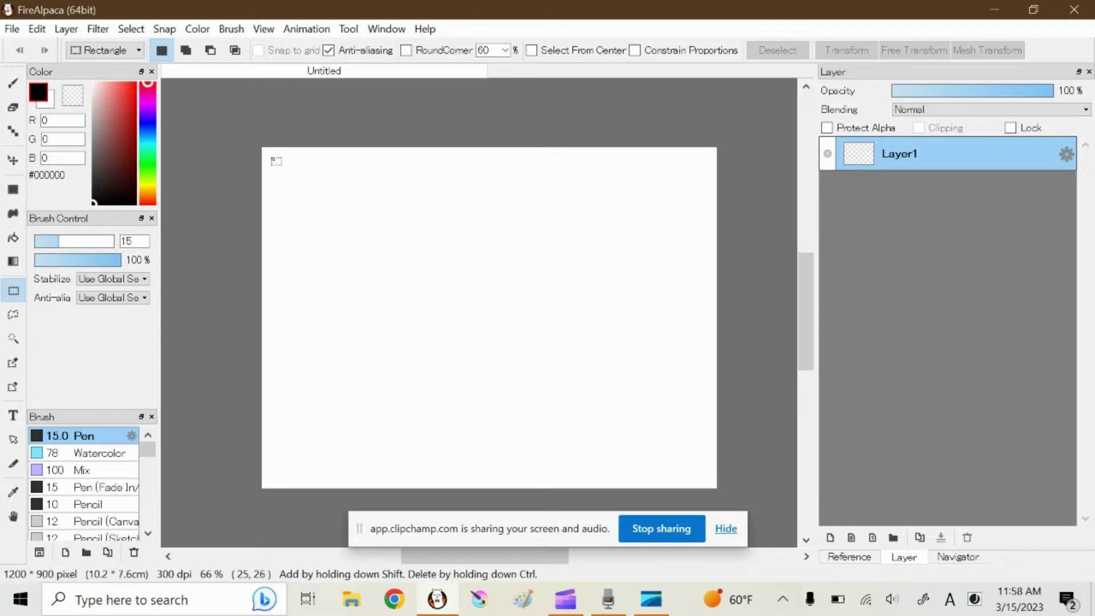
left_click_drag(272, 157, 330, 194)
left_click_drag(391, 221, 709, 479)
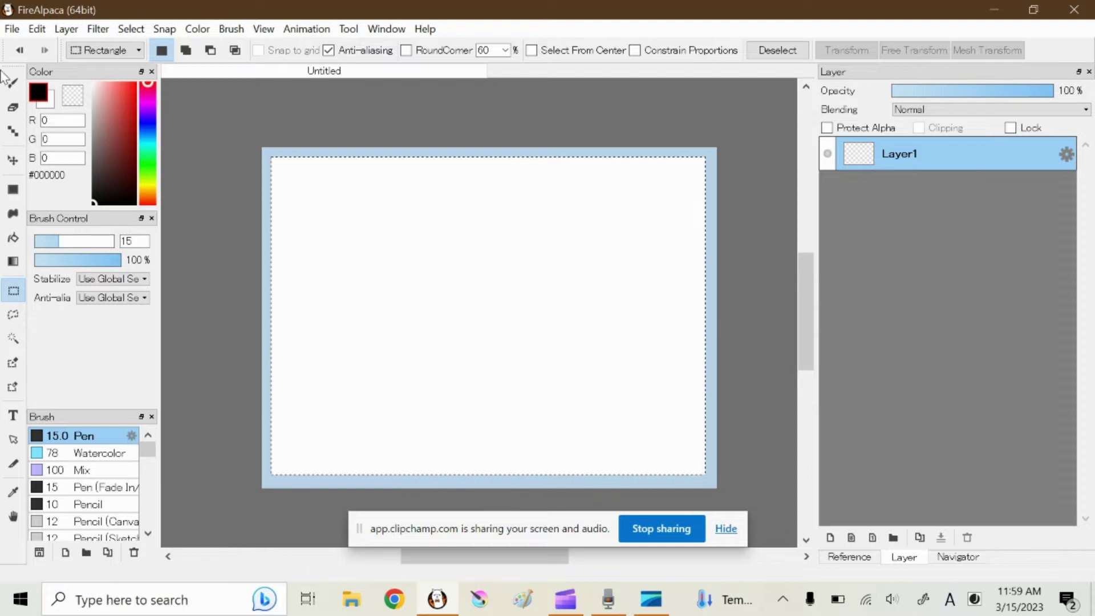
- Invert the selection to the outer strip, bucket-fill it black with the Active Layer as reference, and deselect
left_click(129, 32)
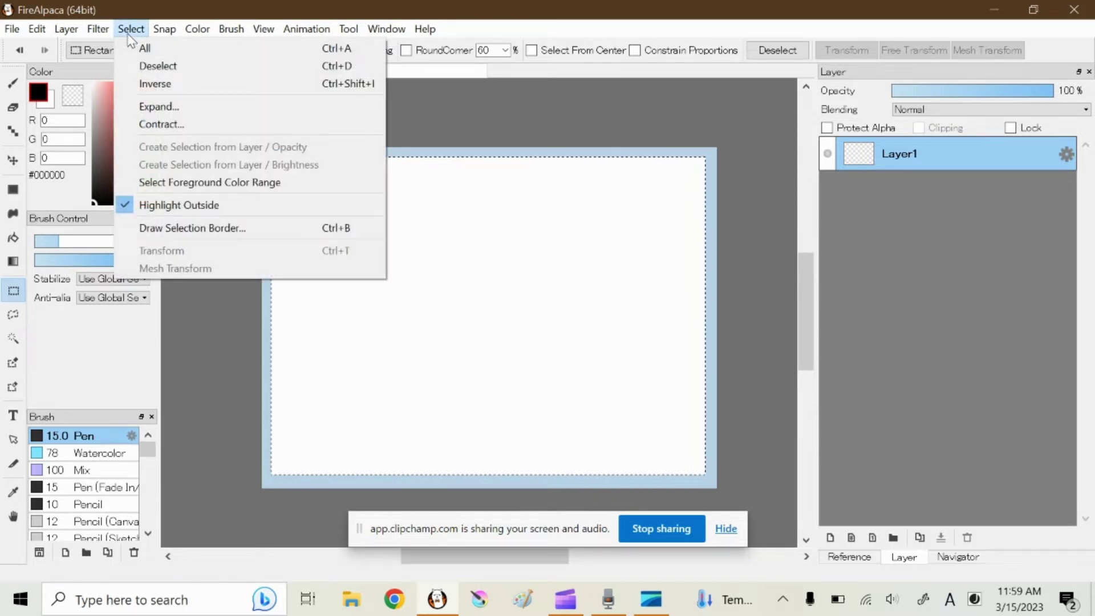
left_click(168, 85)
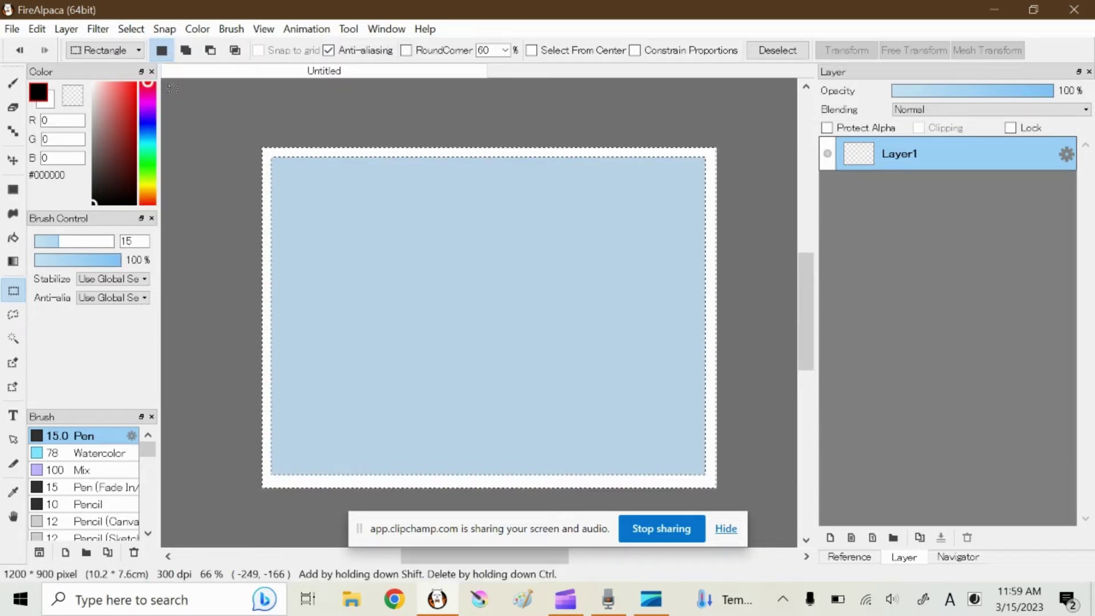
left_click(14, 239)
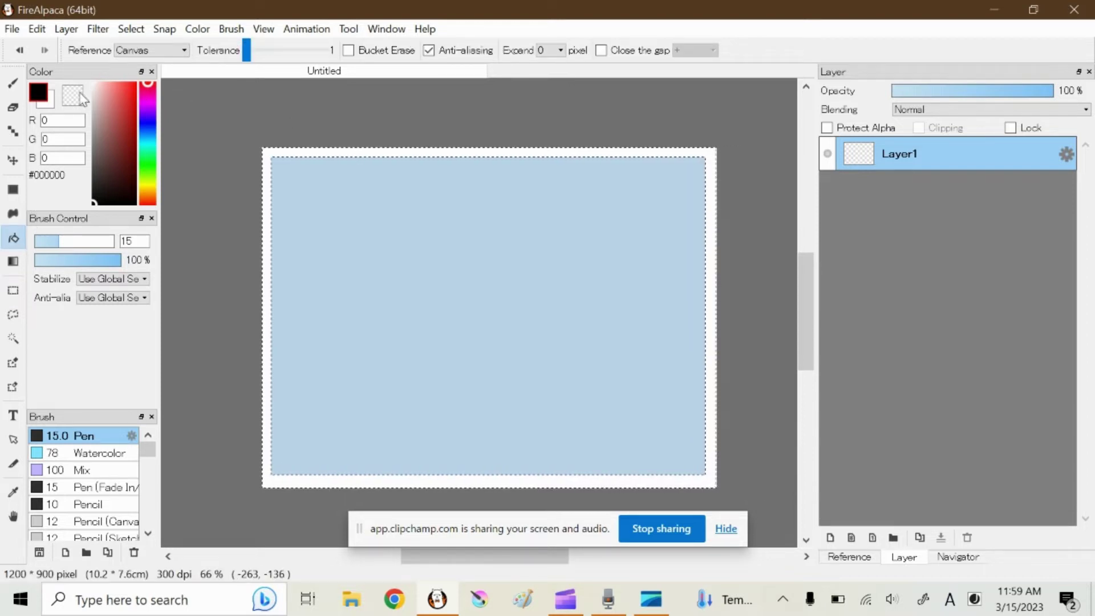
left_click(156, 51)
left_click(145, 74)
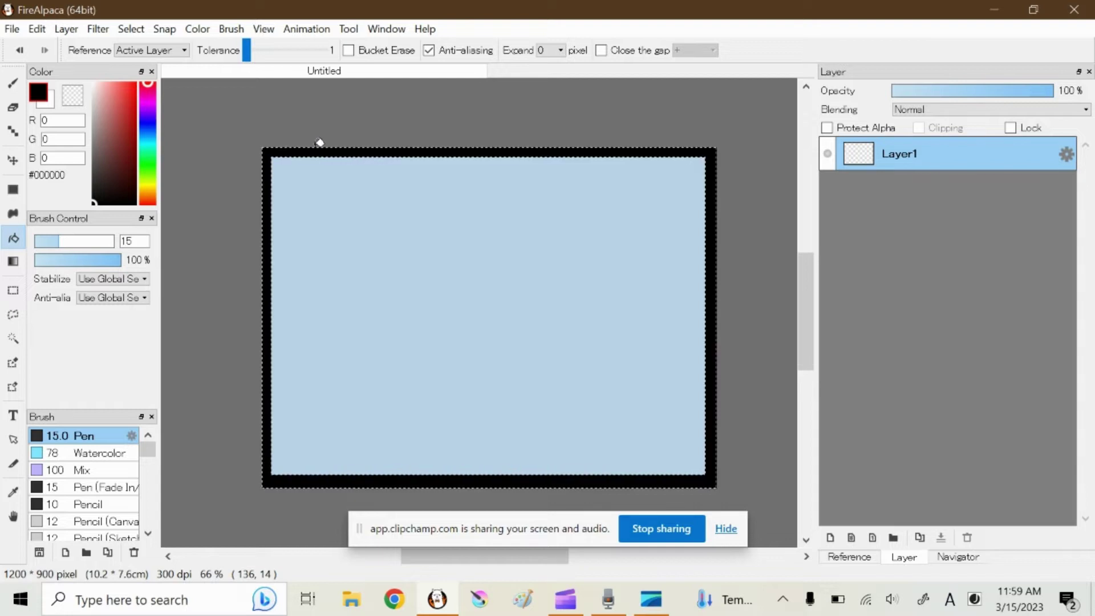
left_click(133, 29)
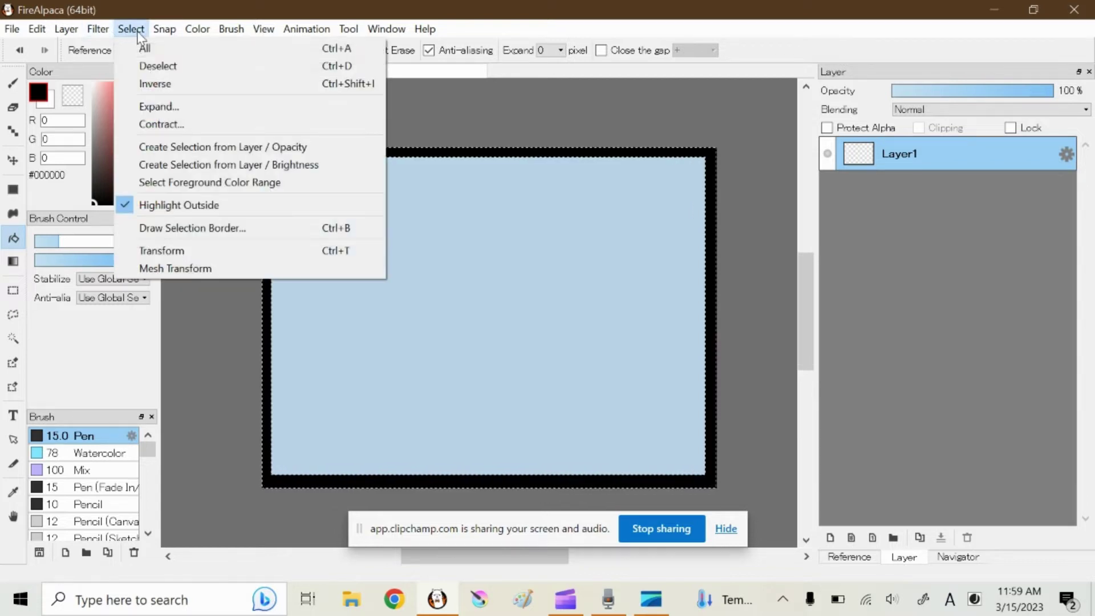
left_click(155, 67)
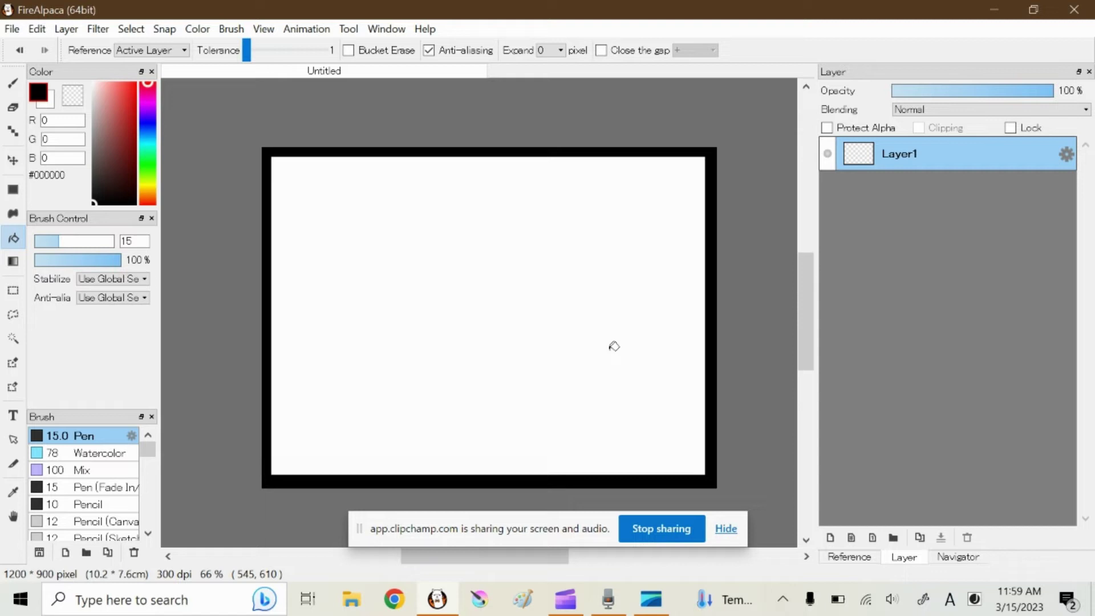
- Open the image Desmond_Duck.png from the Art folder
left_click(12, 29)
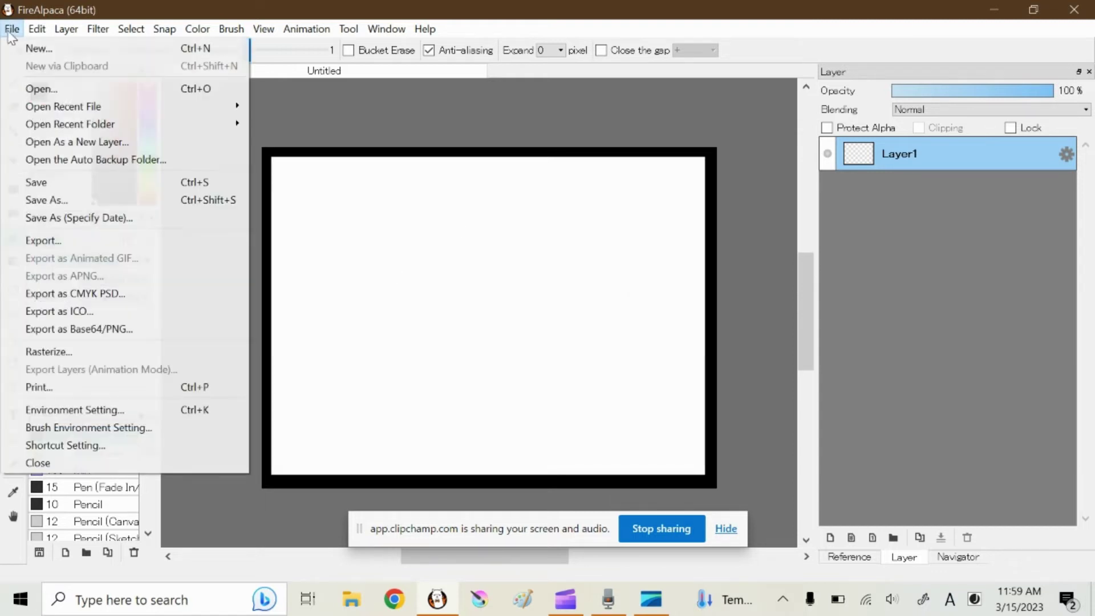
left_click(43, 90)
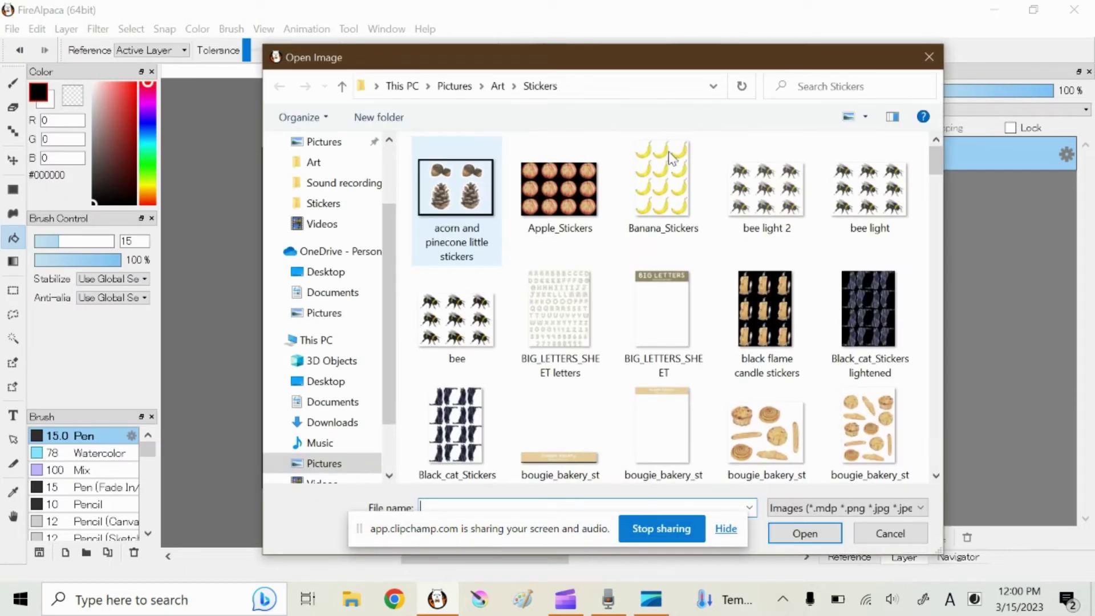
left_click(497, 86)
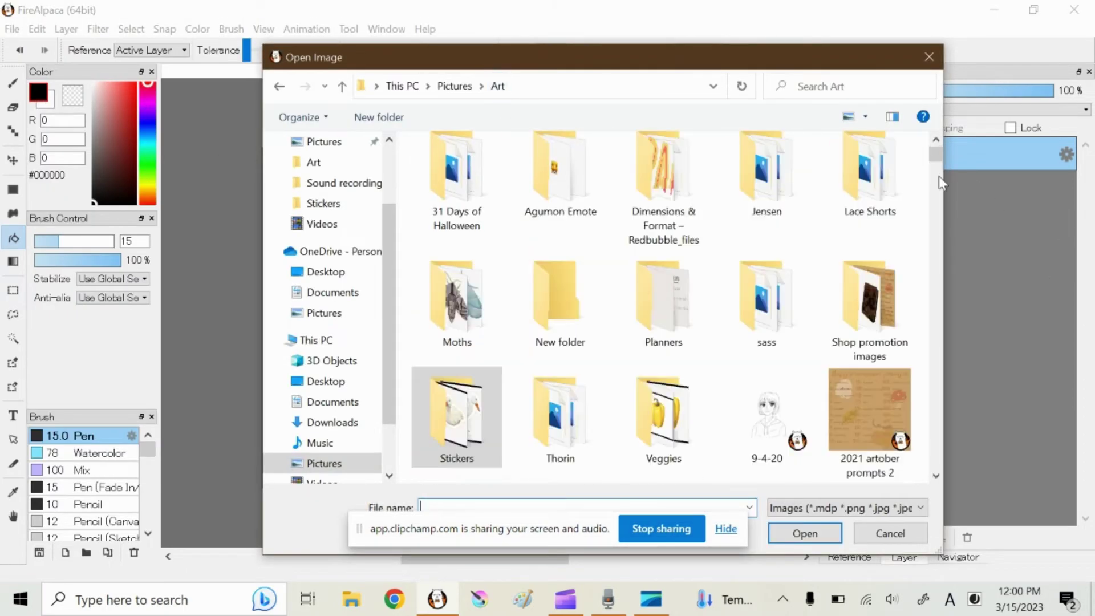
scroll(937, 161, "down", 5)
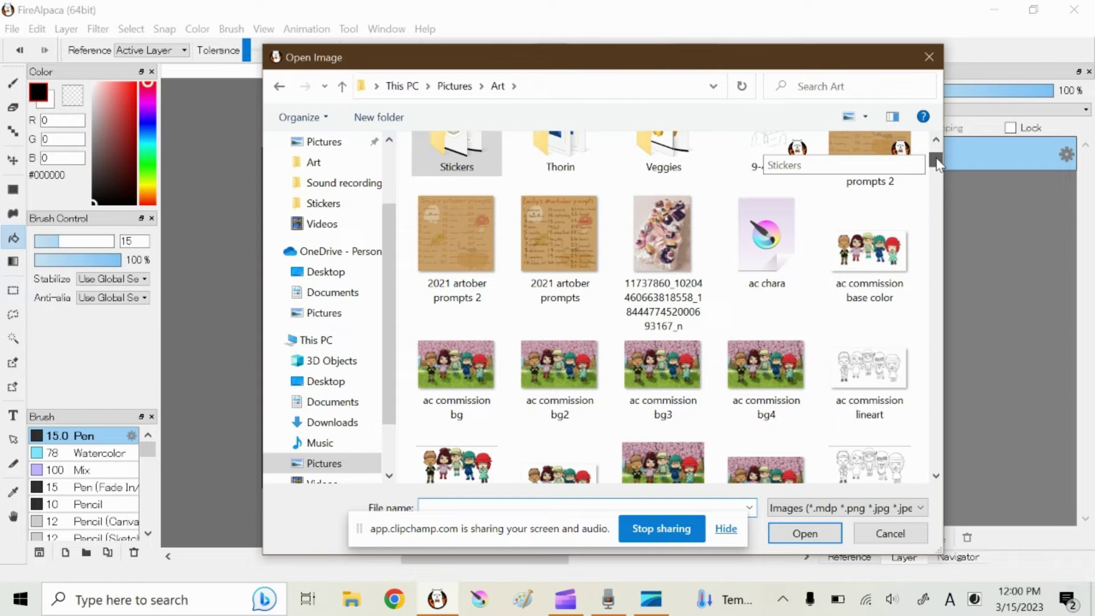
scroll(936, 162, "up", 6)
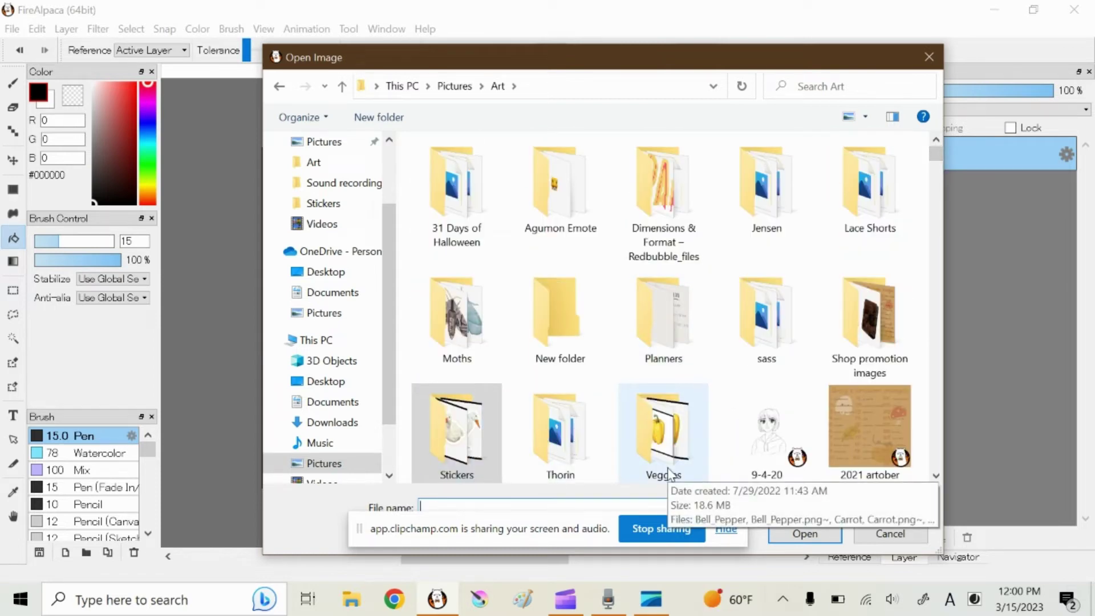
type("desmo")
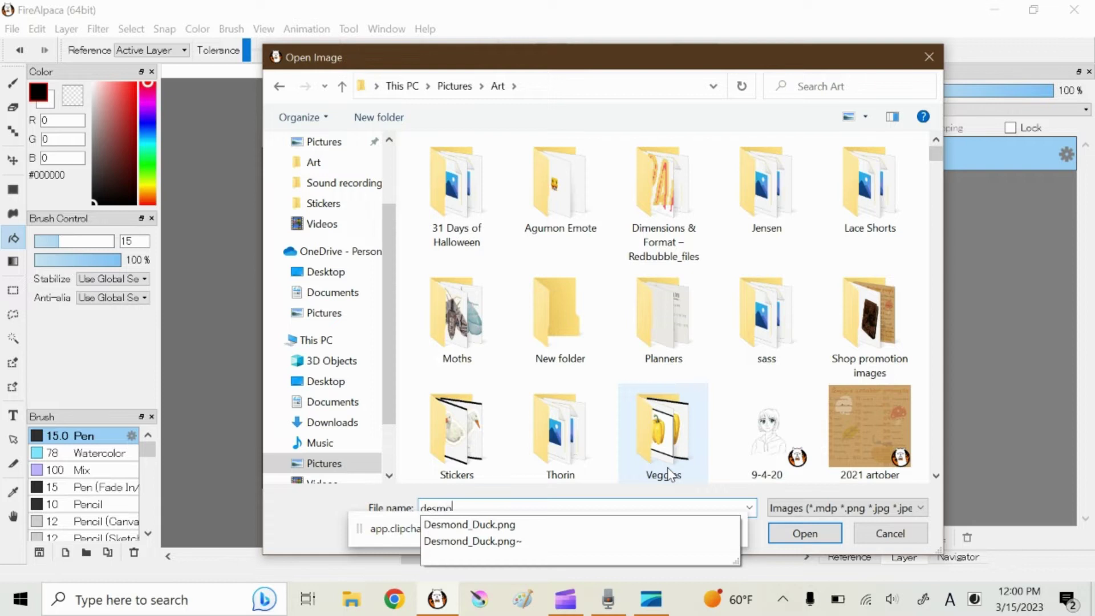
left_click(531, 528)
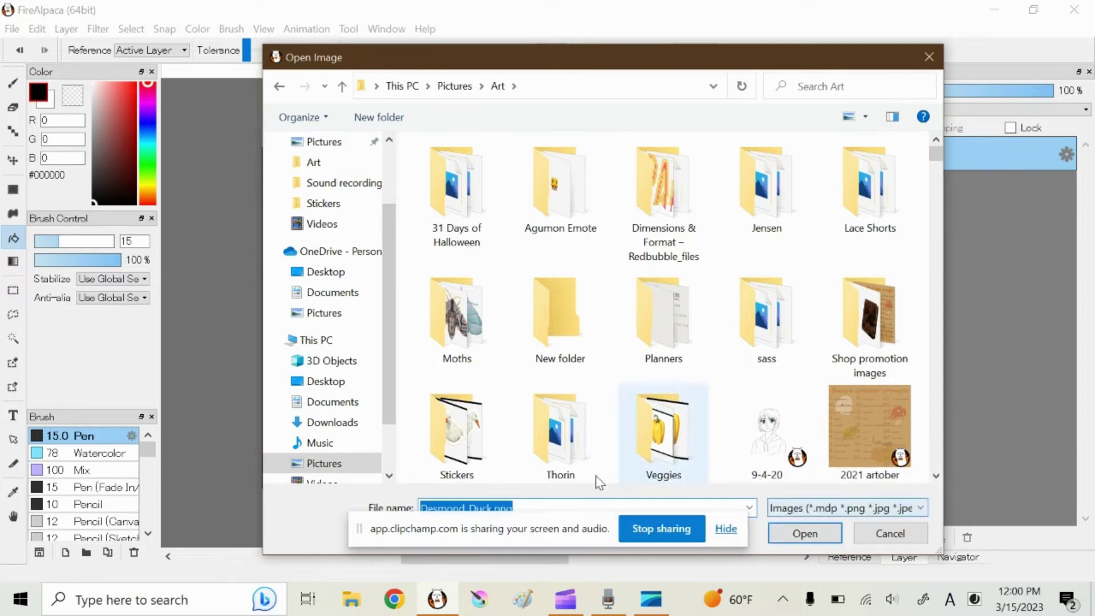
left_click(821, 538)
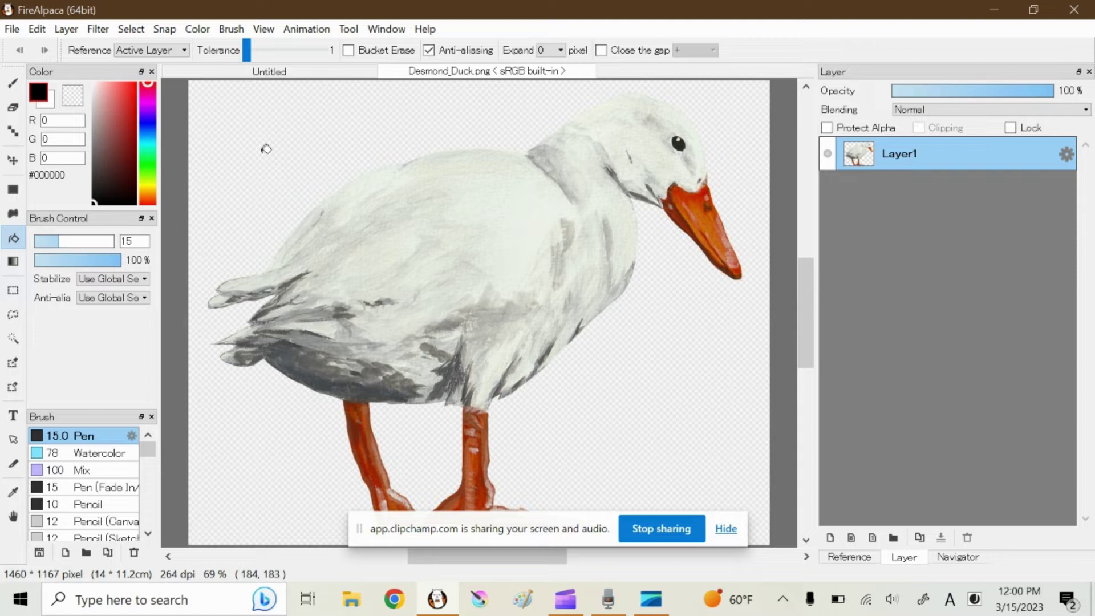
- Copy the whole duck image and paste it into the untitled bordered canvas
key("ctrl+a")
left_click(273, 70)
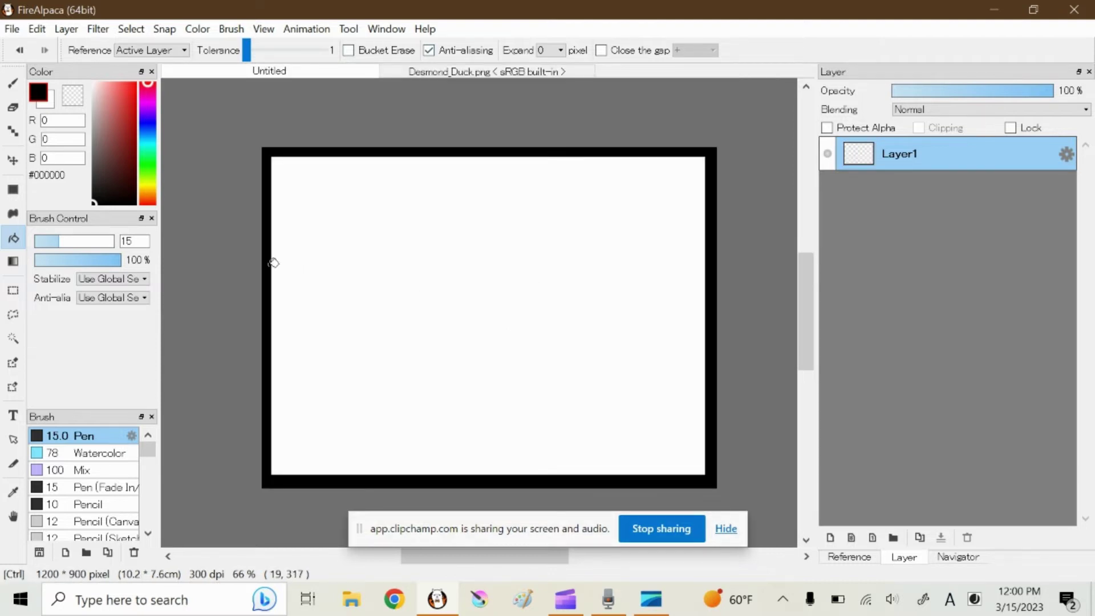
key("ctrl+v")
- Transform the pasted duck, scaling it down to fit inside the black border and centring it, and apply the change
key("ctrl+t")
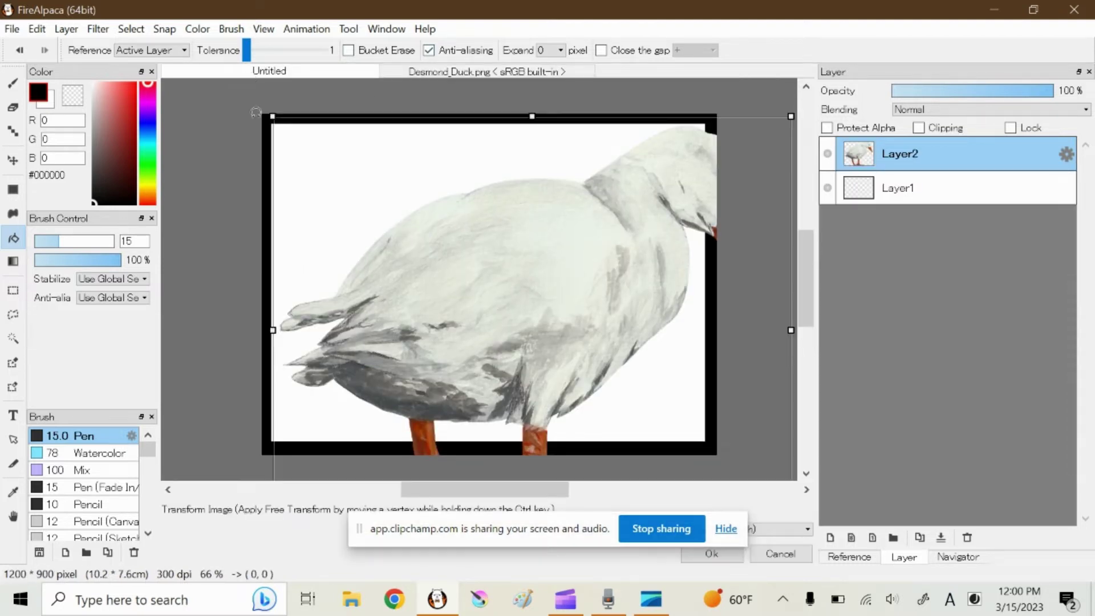
left_click_drag(278, 118, 487, 260)
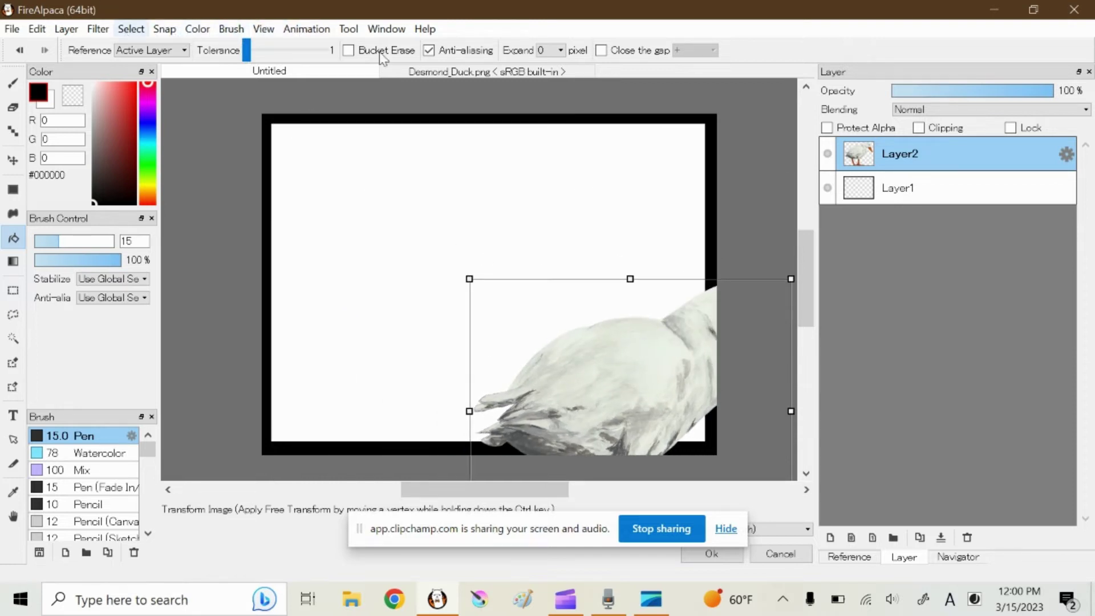
left_click_drag(559, 332, 509, 259)
left_click_drag(336, 153, 344, 162)
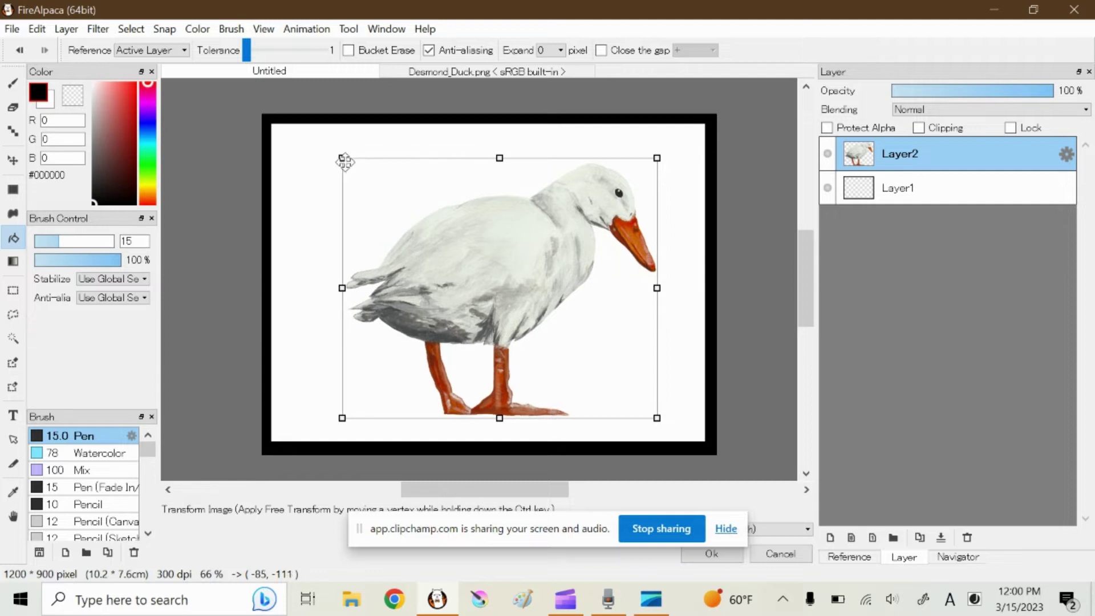
left_click_drag(501, 275, 491, 272)
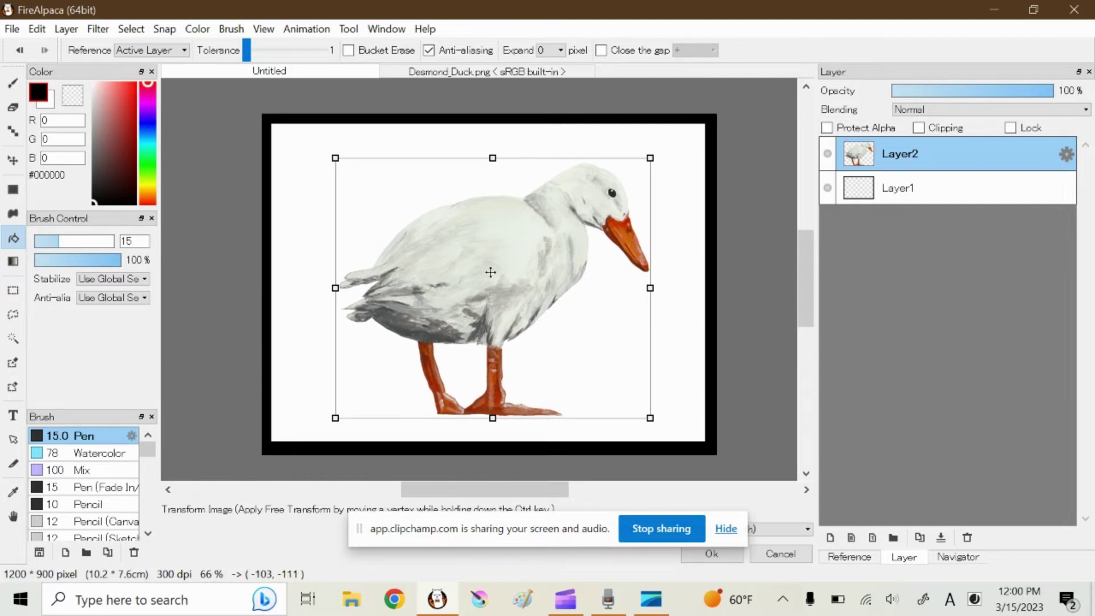
key("Return")
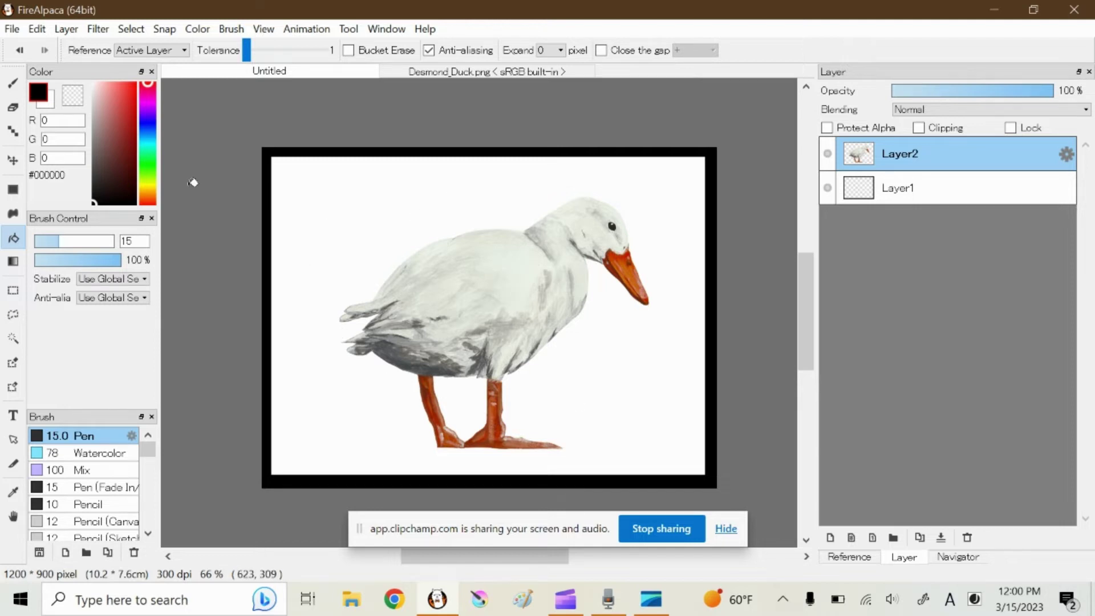
- Try to isolate the duck by selecting the white area around it with the Magic Wand in Canvas reference and inverting the selection
left_click(13, 338)
left_click(337, 259)
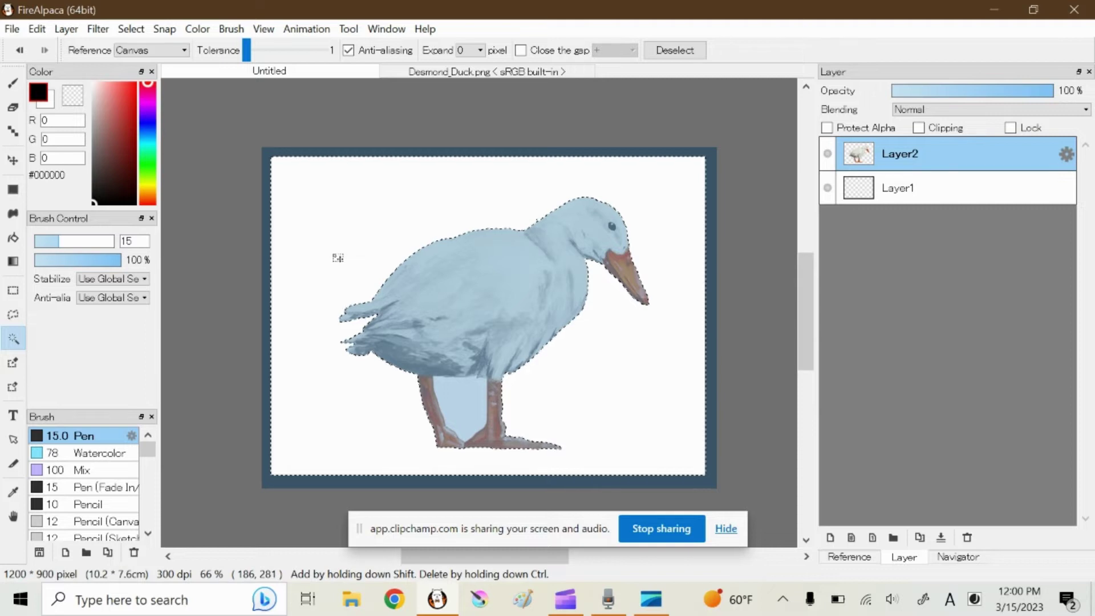
left_click(131, 29)
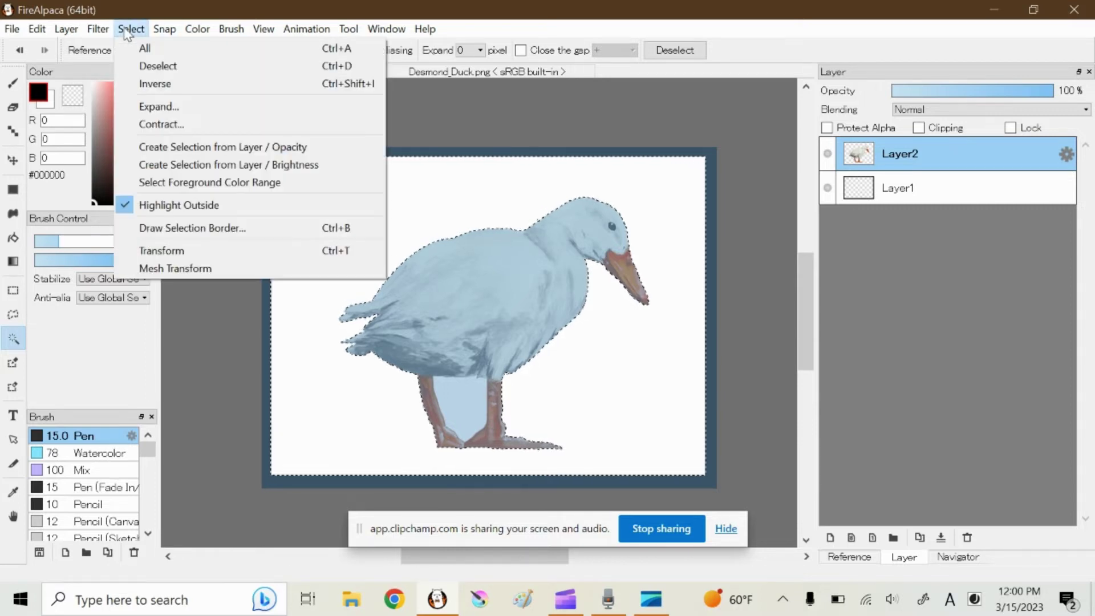
left_click(157, 85)
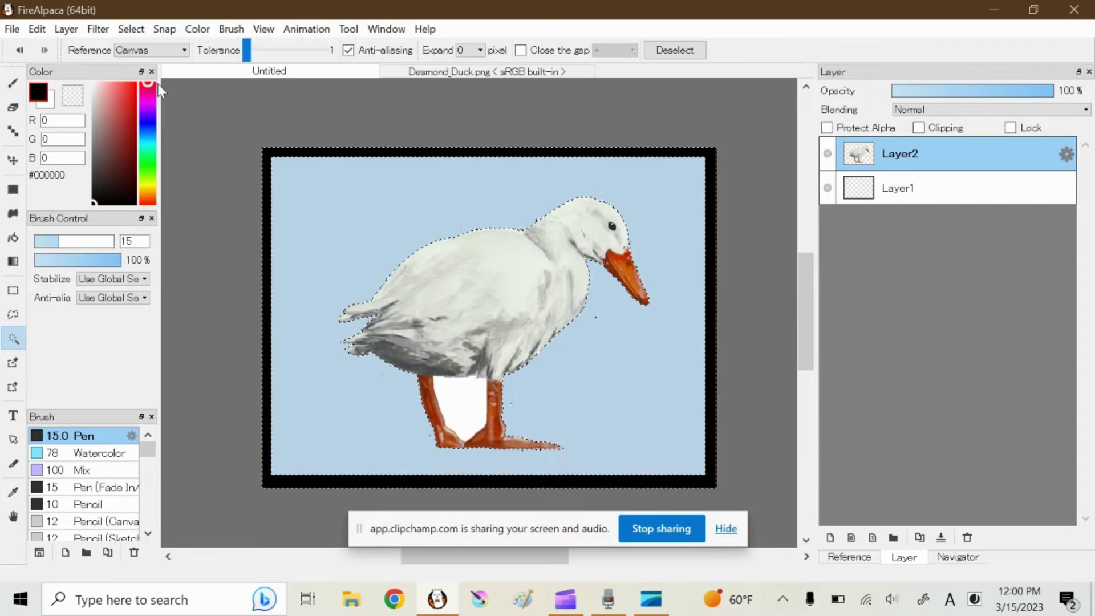
- Set the Magic Wand reference to Active Layer, clear the selection, and select the empty area around the duck
left_click(185, 51)
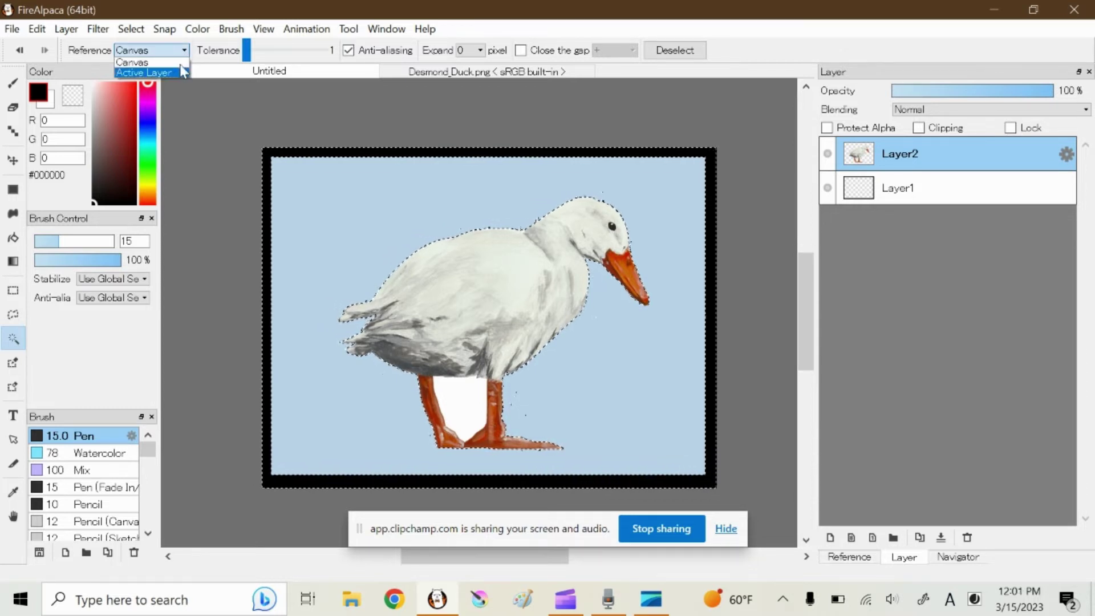
left_click(180, 73)
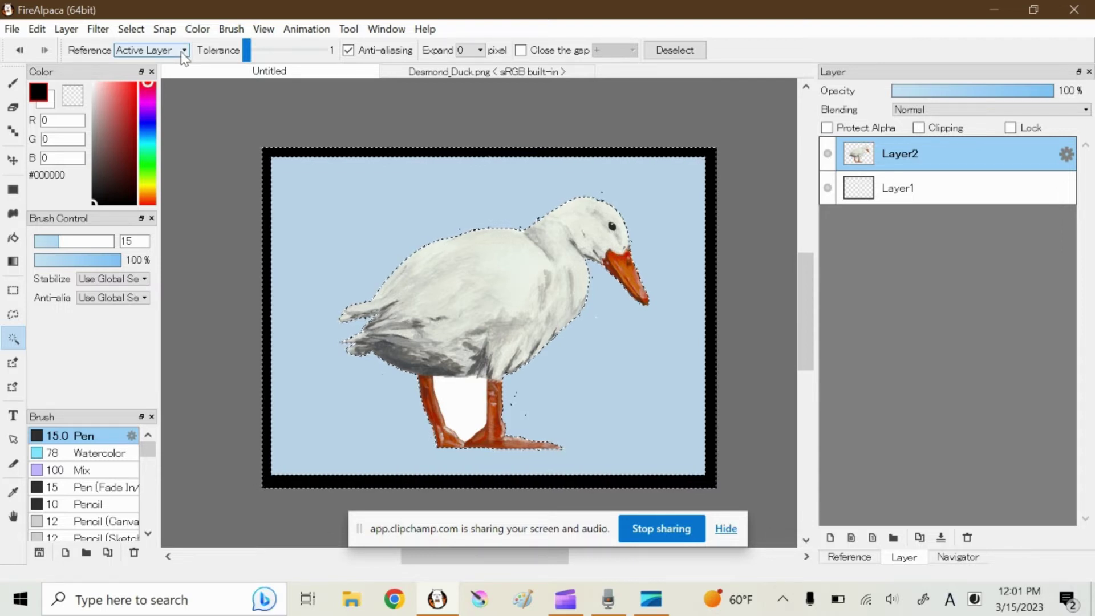
left_click(131, 28)
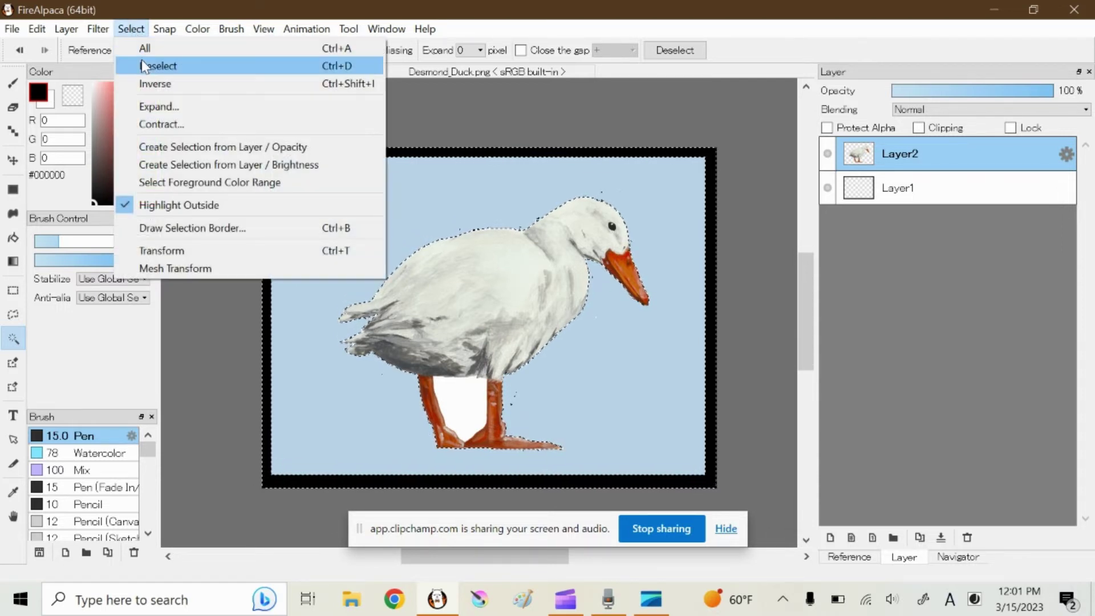
left_click(142, 62)
left_click(313, 230)
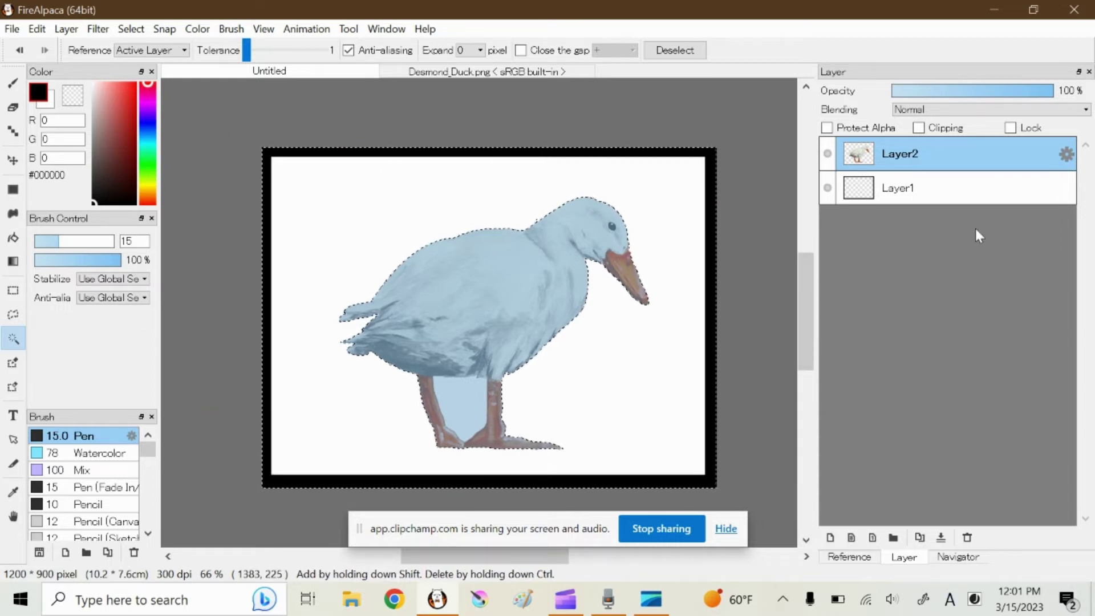
- Invert the selection so it covers the duck and expand it by 50 pixels with rounded corners
left_click(131, 29)
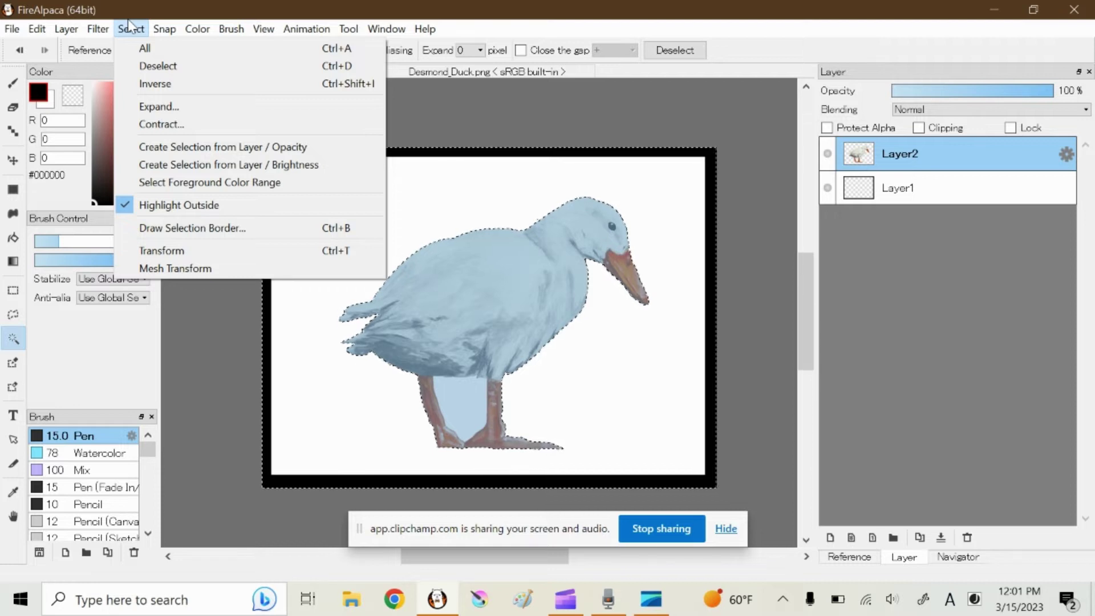
left_click(155, 84)
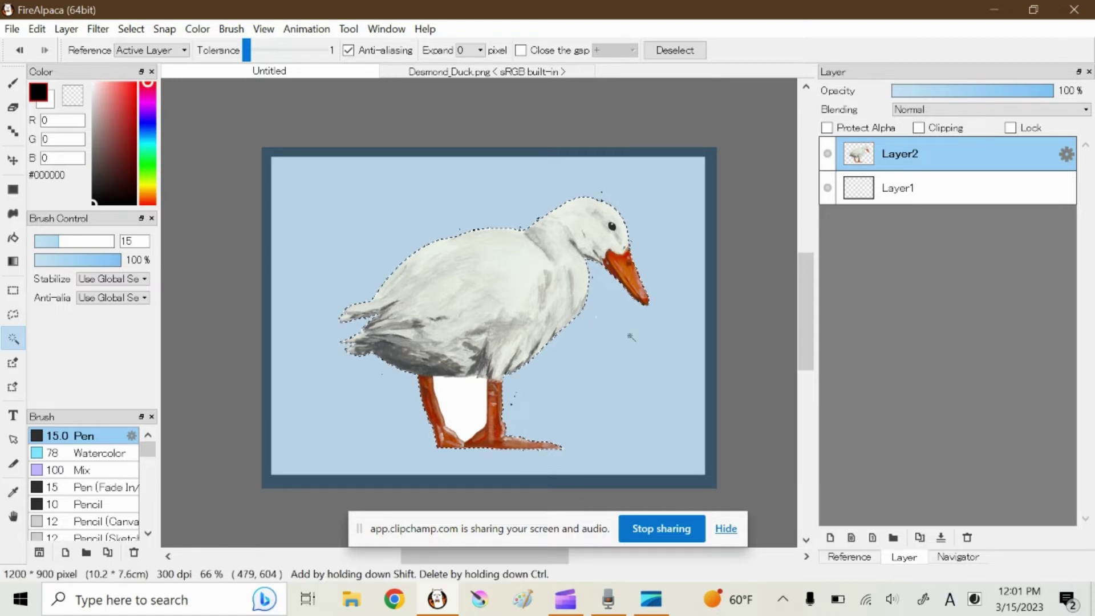
left_click(130, 28)
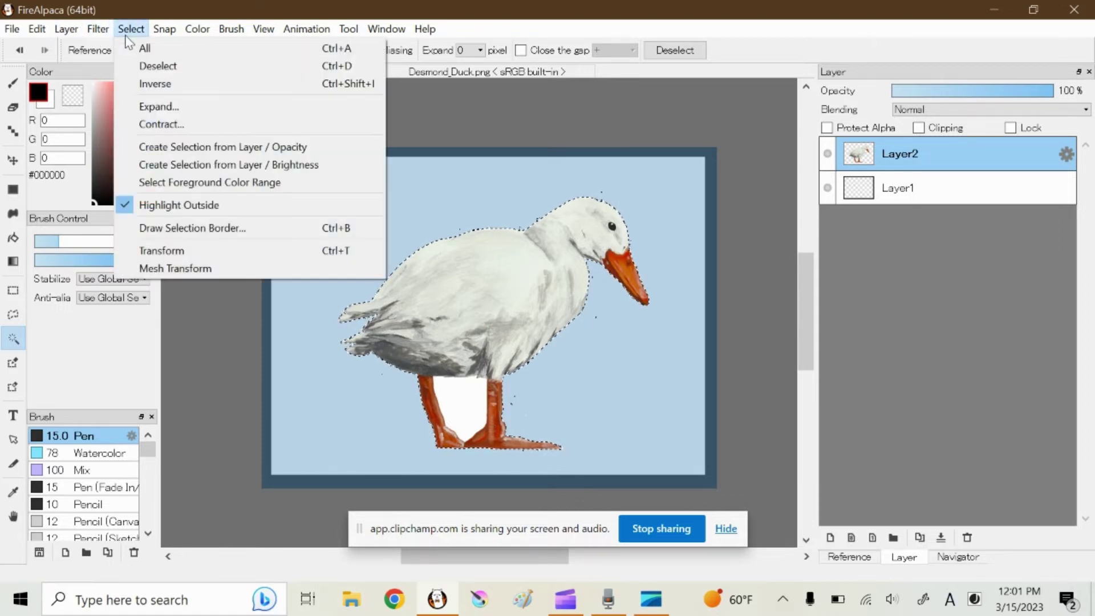
left_click(149, 106)
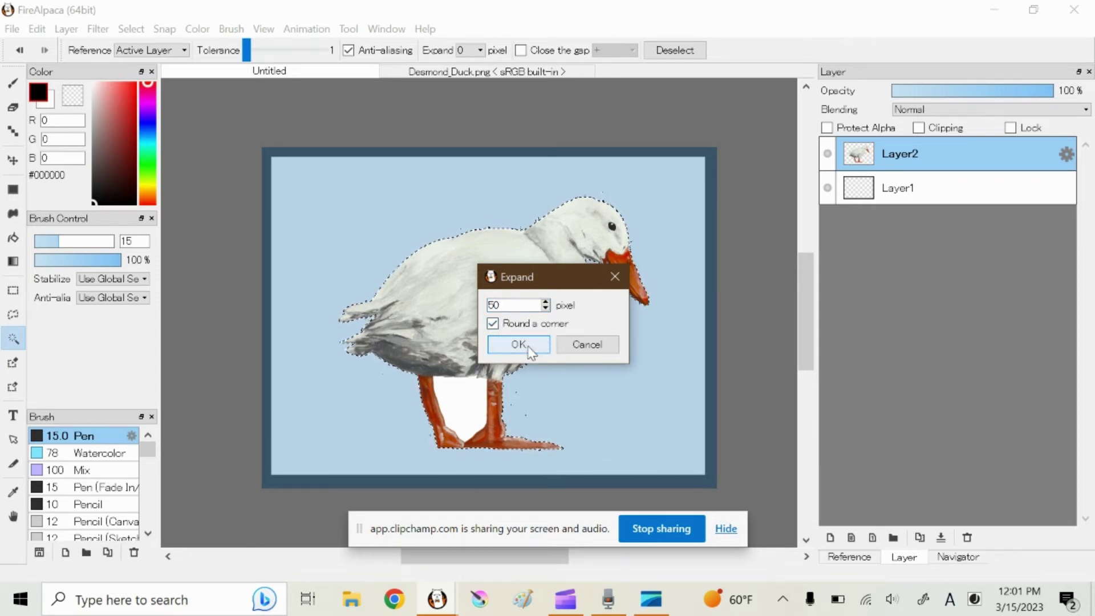
left_click(518, 346)
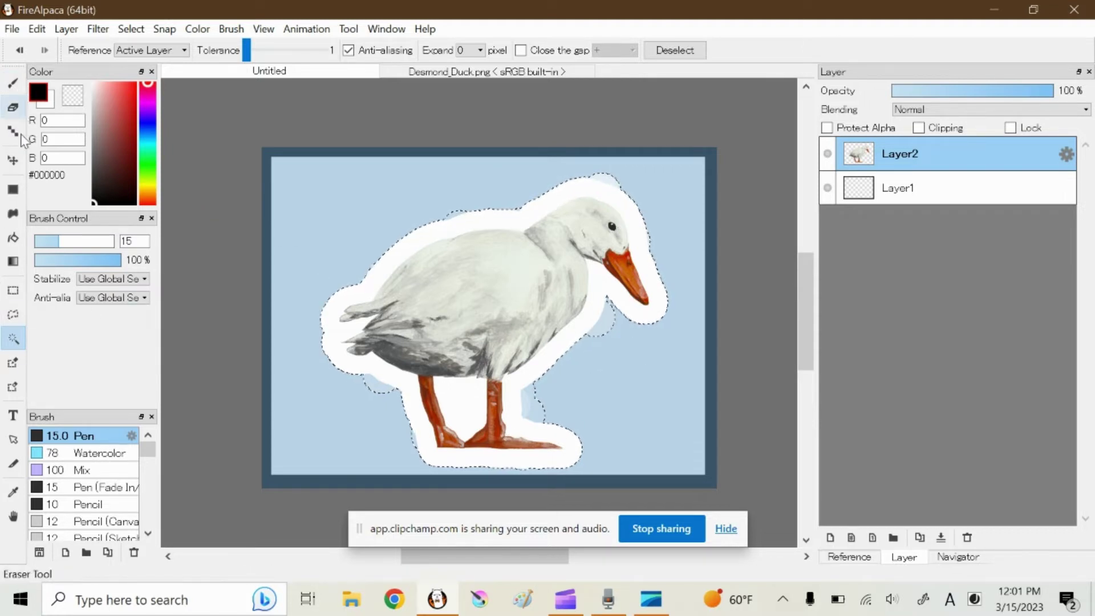
- Fill the expanded selection with white (#FFFFFF) on a new layer moved beneath the duck layer, and clear the selection
left_click(13, 238)
left_click(94, 84)
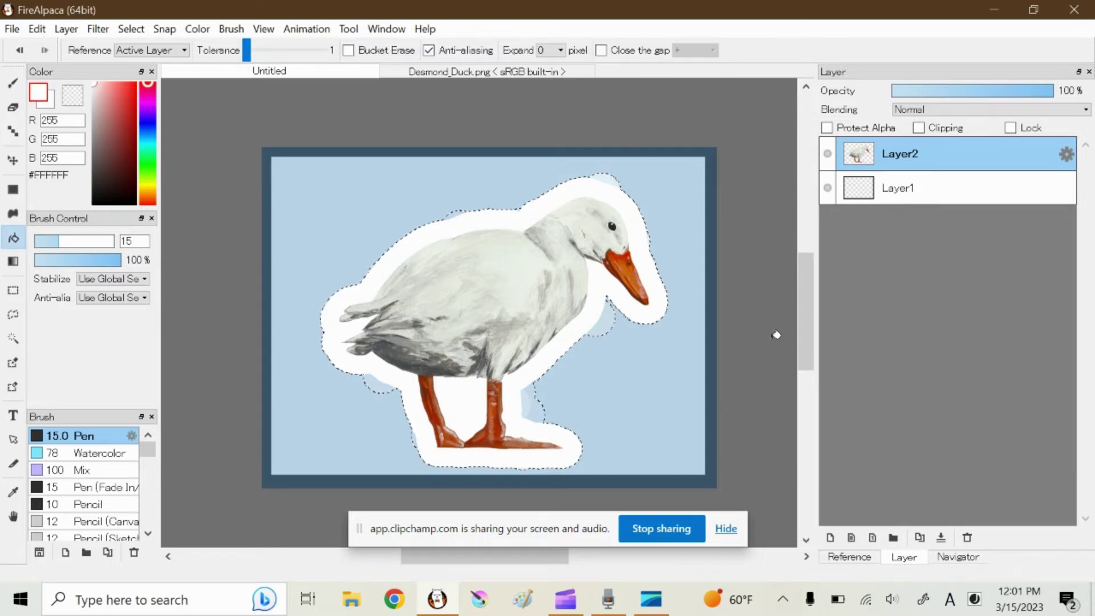
left_click(830, 537)
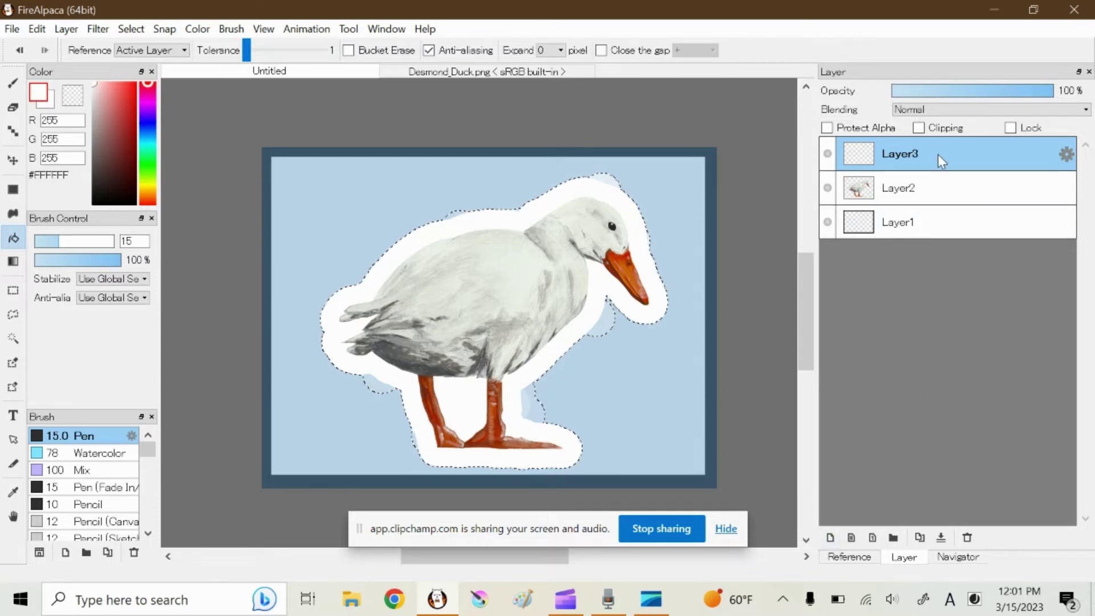
left_click_drag(937, 154, 941, 197)
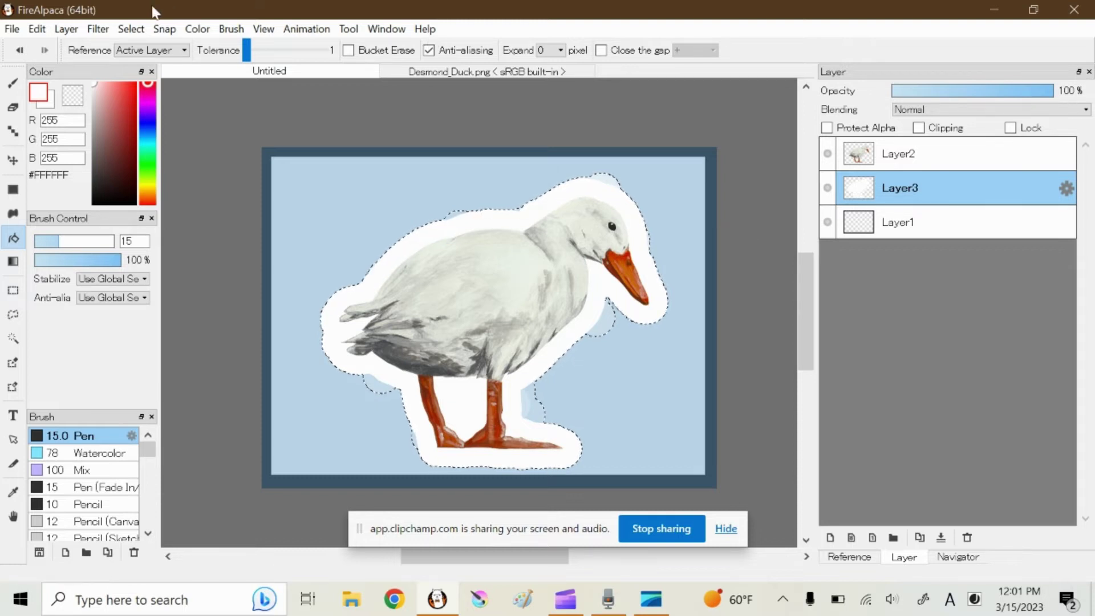
left_click(141, 32)
left_click(152, 69)
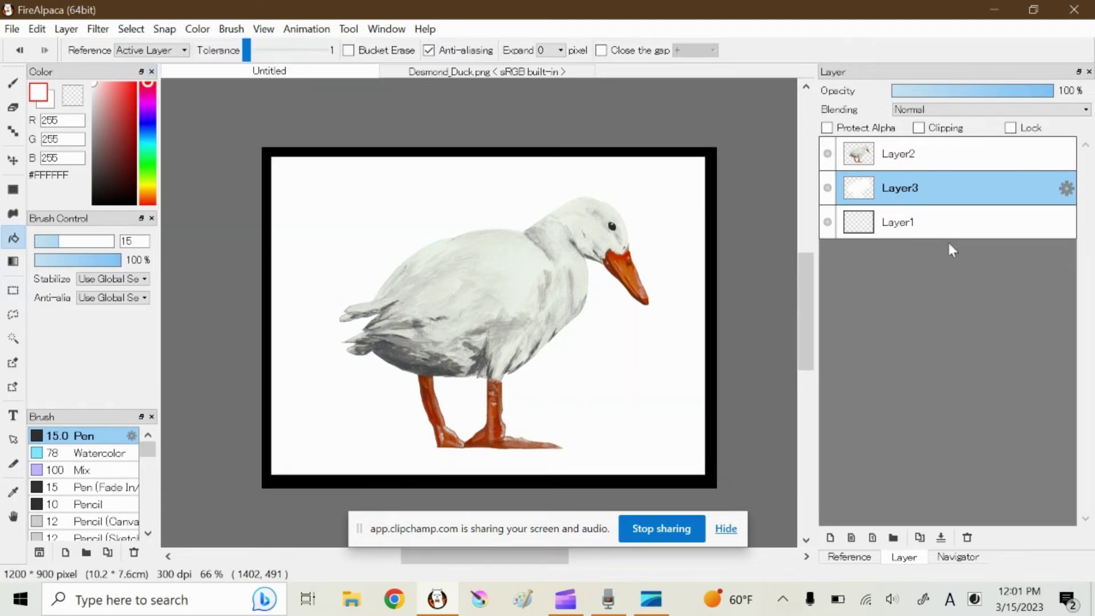
- Add a new layer directly above the border layer, Layer1, and fill it entirely with black (#000000)
left_click(952, 224)
left_click(829, 537)
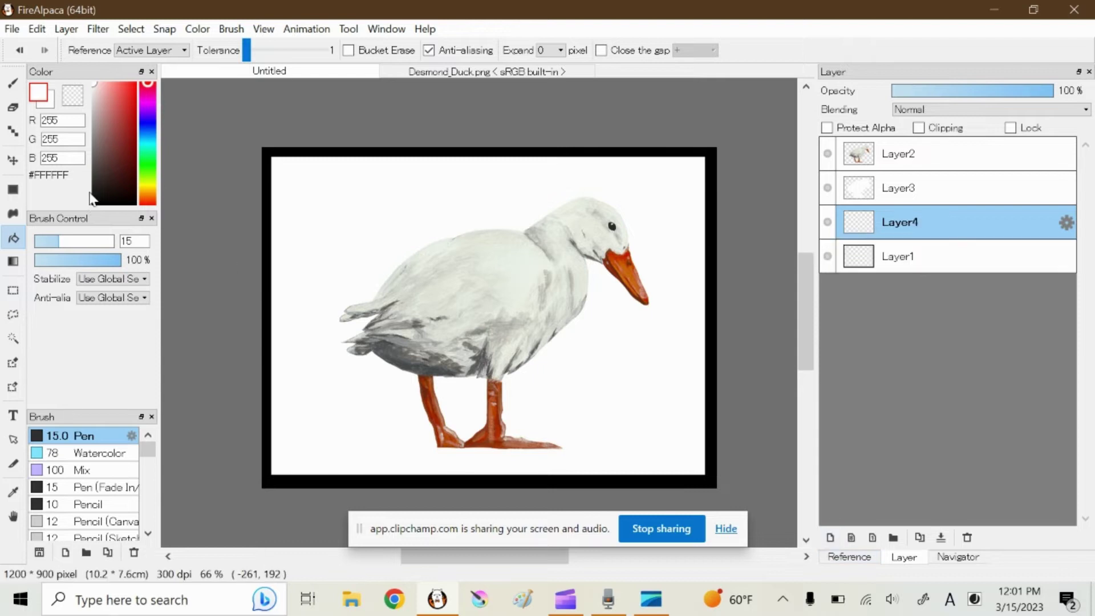
left_click(94, 202)
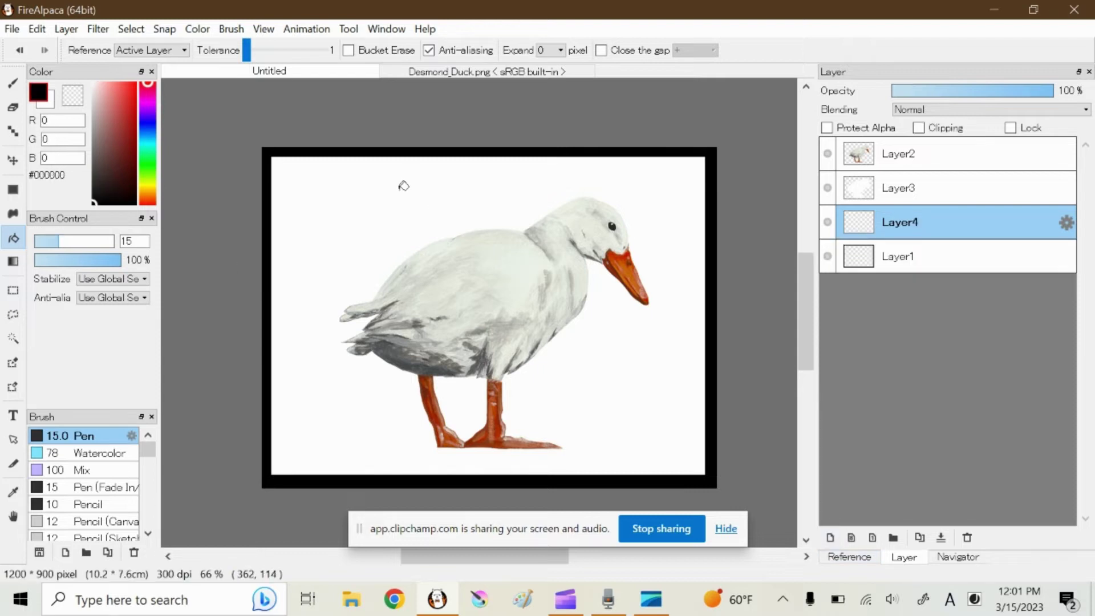
left_click(403, 186)
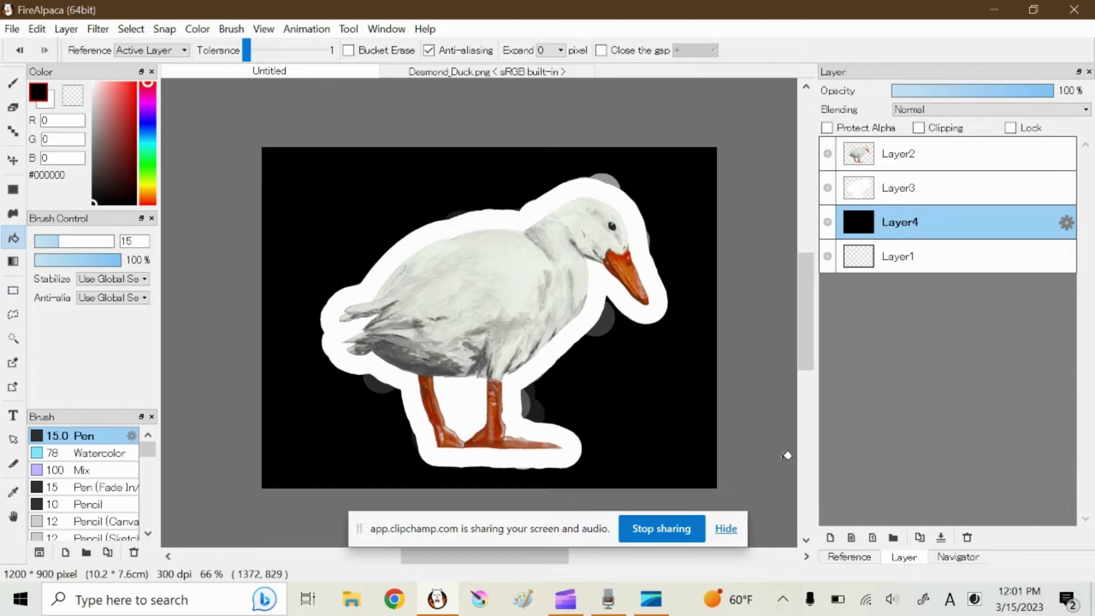
- Hide the black Layer4 and delete the duck layer along with its white outline layer
left_click(827, 222)
left_click(878, 153)
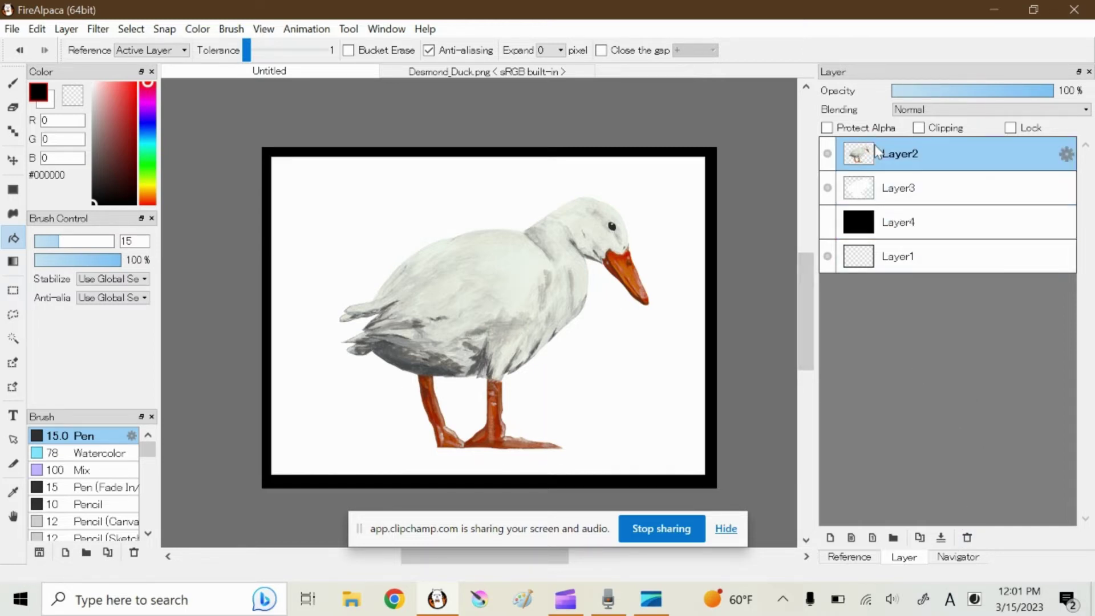
left_click(968, 538)
left_click(967, 537)
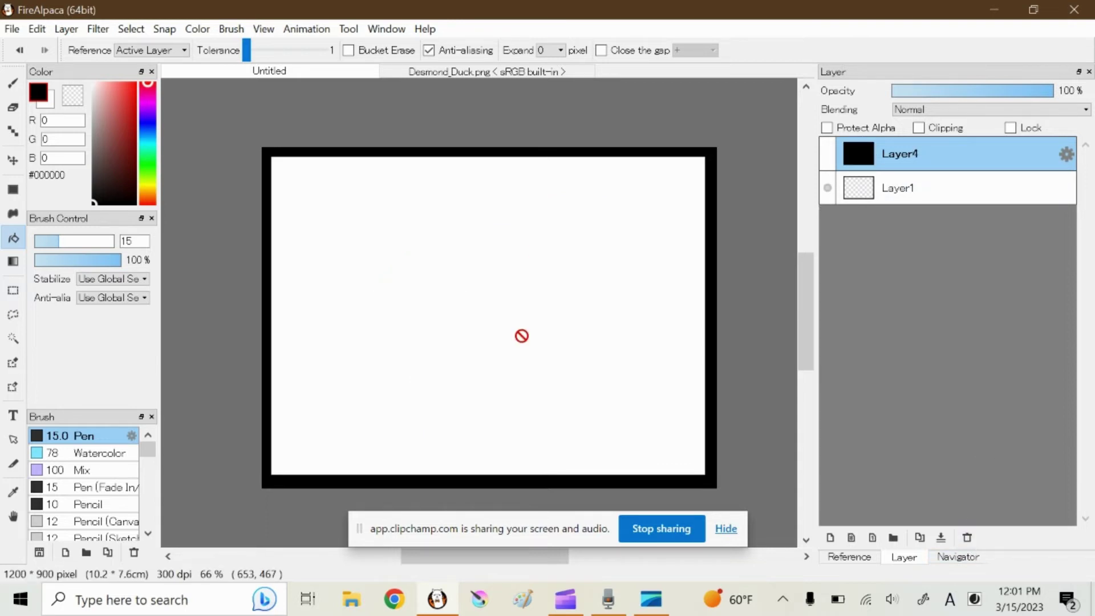
- Open the recent file korok.png, copy the whole image, and paste it into the untitled bordered canvas
left_click(12, 28)
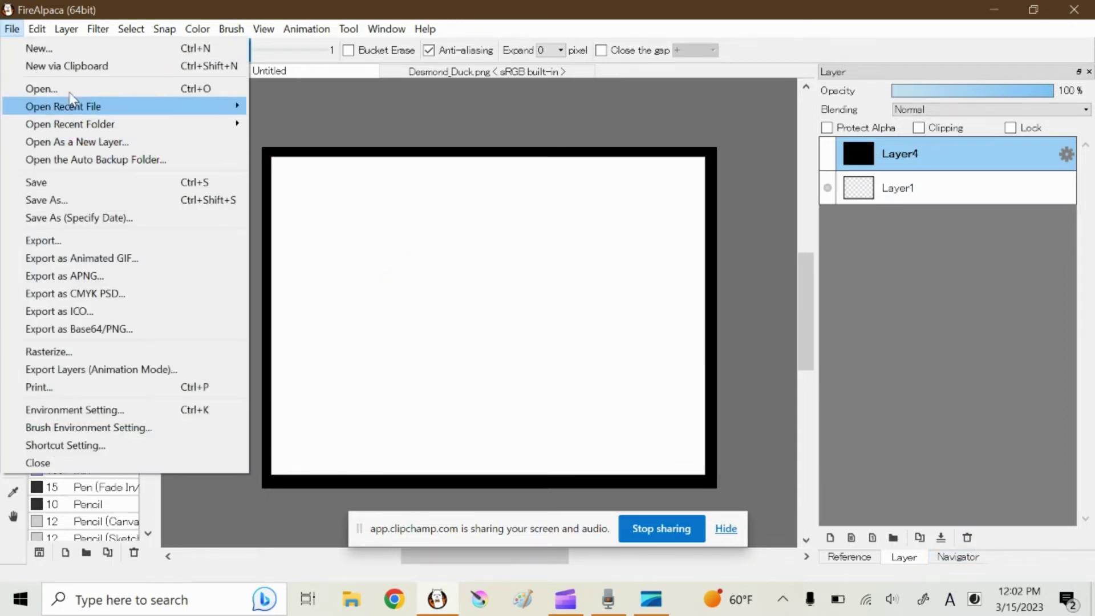
mouse_move(77, 107)
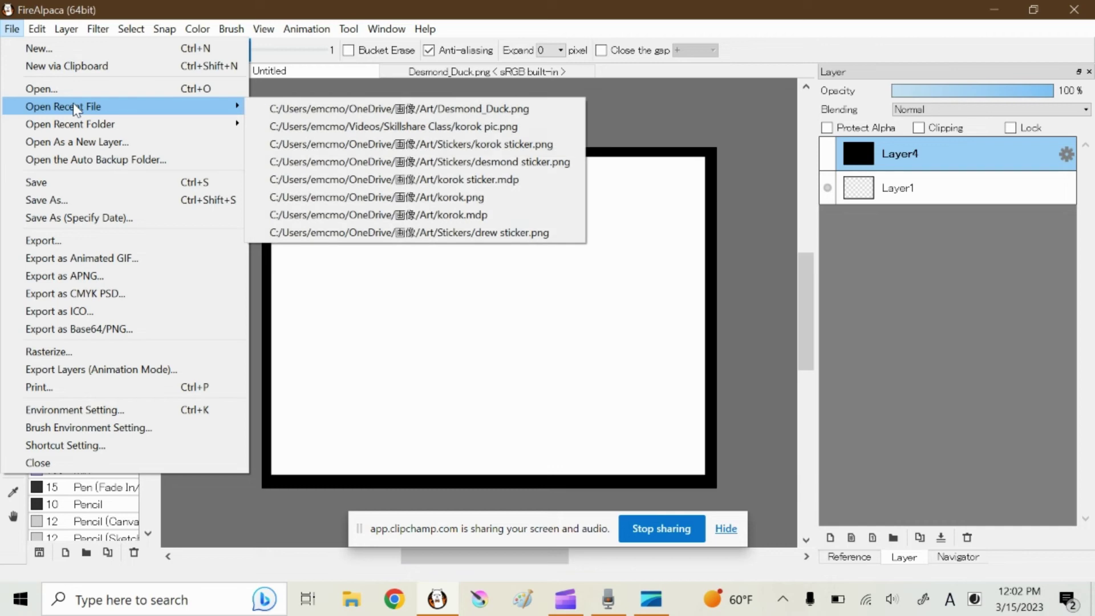
left_click(407, 198)
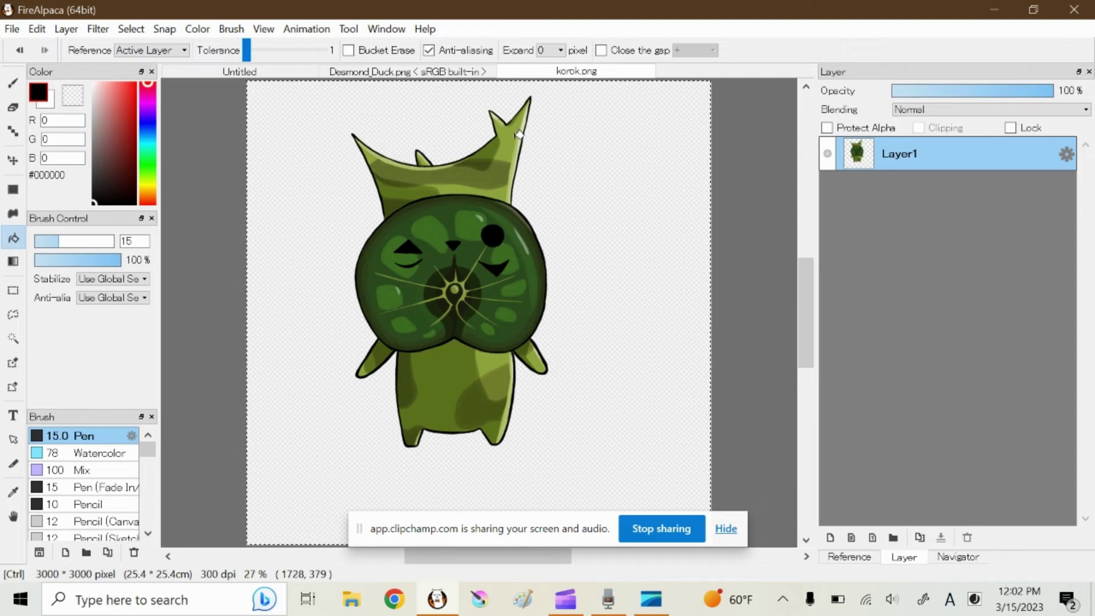
left_click(279, 74)
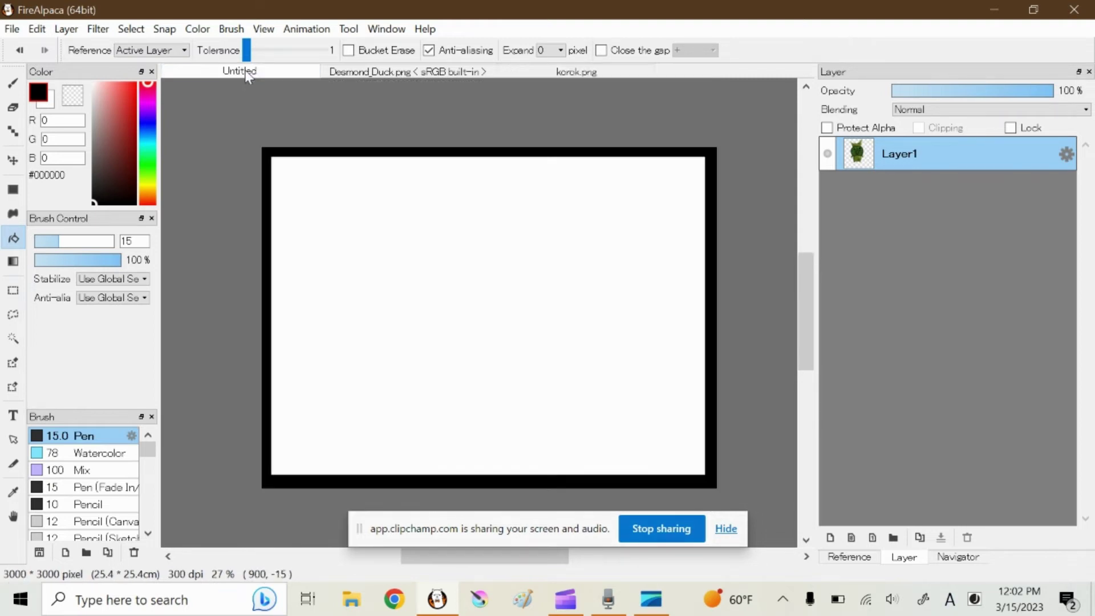
key("ctrl+v")
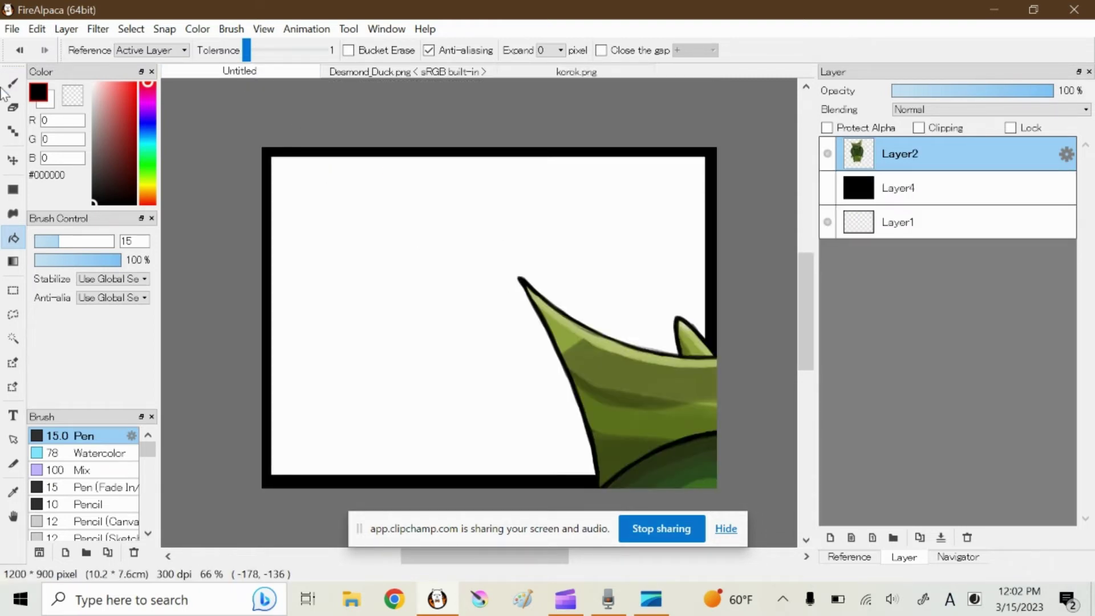
- Transform the pasted Korok, rotating it onto its side with its head towards the right edge of the canvas
key("ctrl+t")
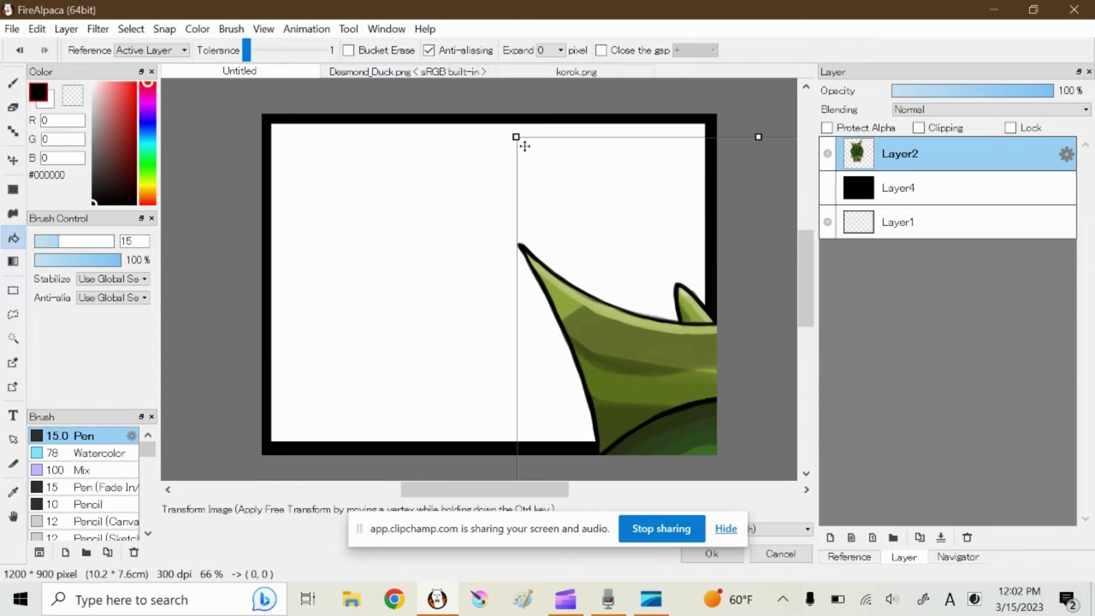
left_click_drag(521, 136, 230, 134)
left_click_drag(692, 134, 507, 337)
left_click_drag(427, 286, 466, 212)
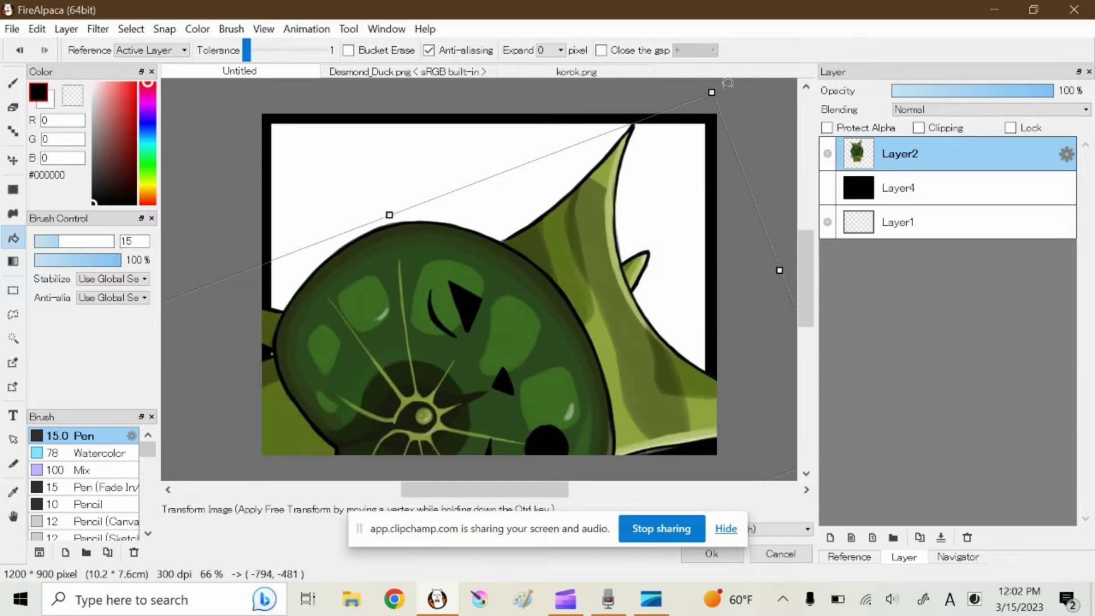
left_click_drag(728, 84, 821, 198)
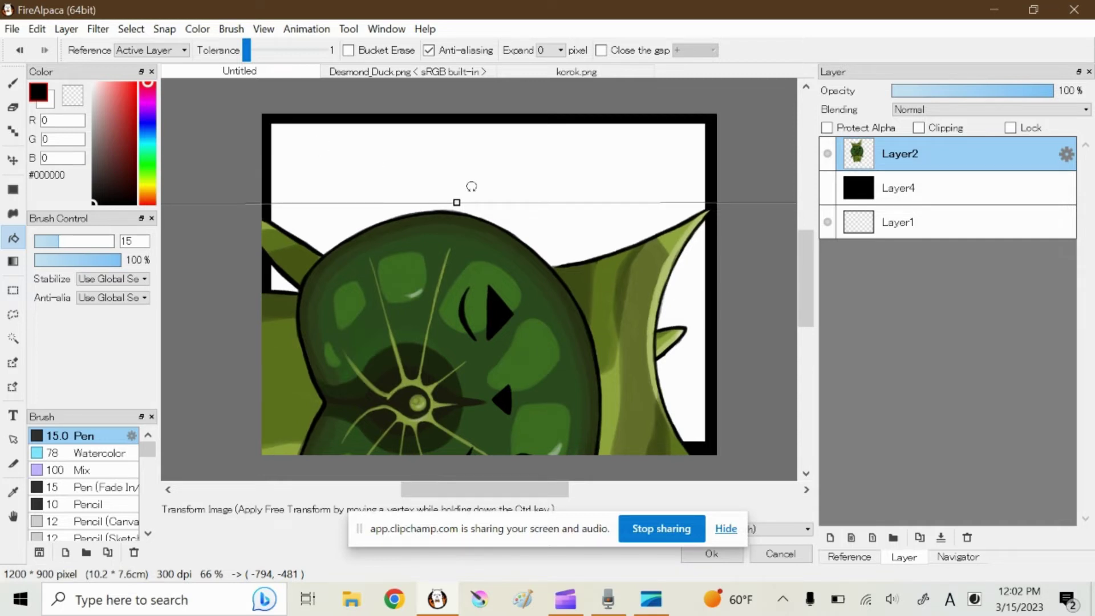
- Scale the rotated Korok down to fit inside the black border, centre it, and apply the transform
left_click_drag(416, 308, 630, 260)
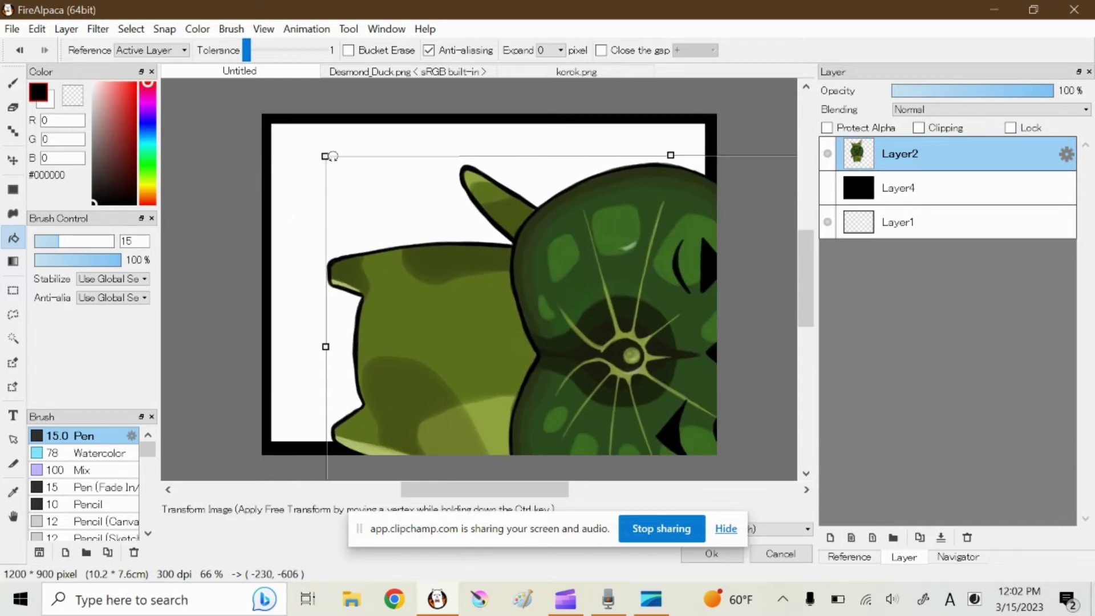
left_click_drag(325, 156, 633, 325)
left_click_drag(675, 384, 356, 233)
left_click_drag(318, 175, 379, 215)
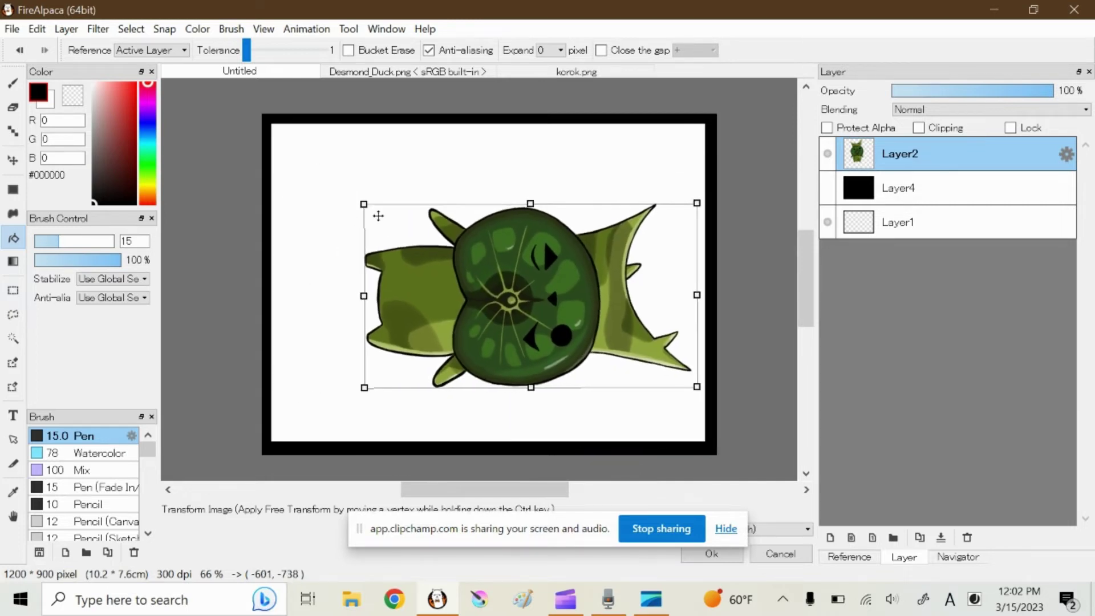
mouse_move(493, 273)
left_mouse_down()
mouse_move(470, 261)
mouse_move(494, 264)
left_mouse_up()
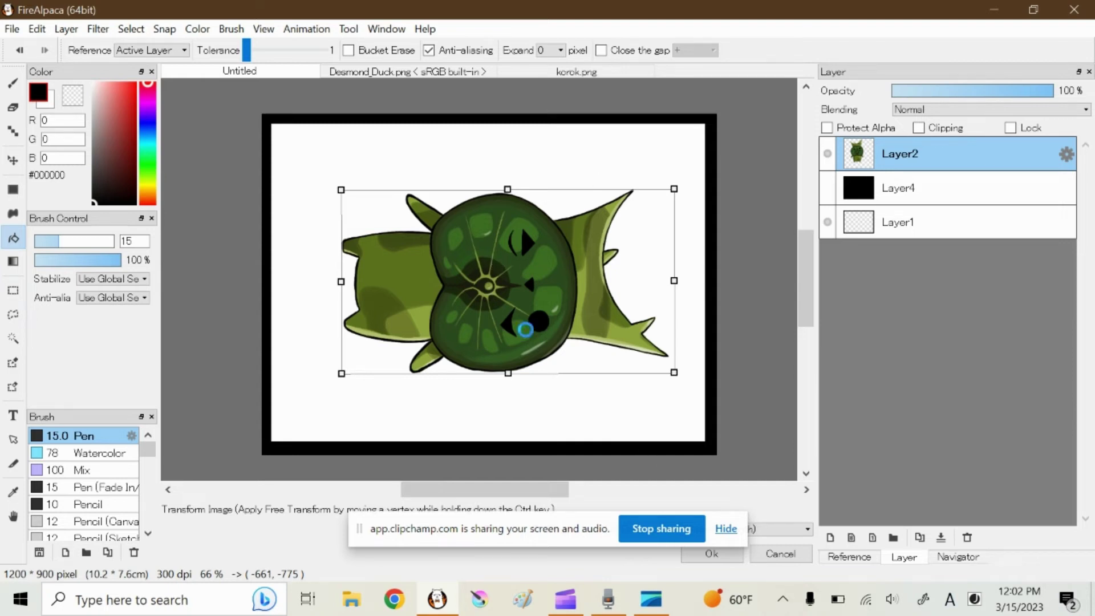
key("Return")
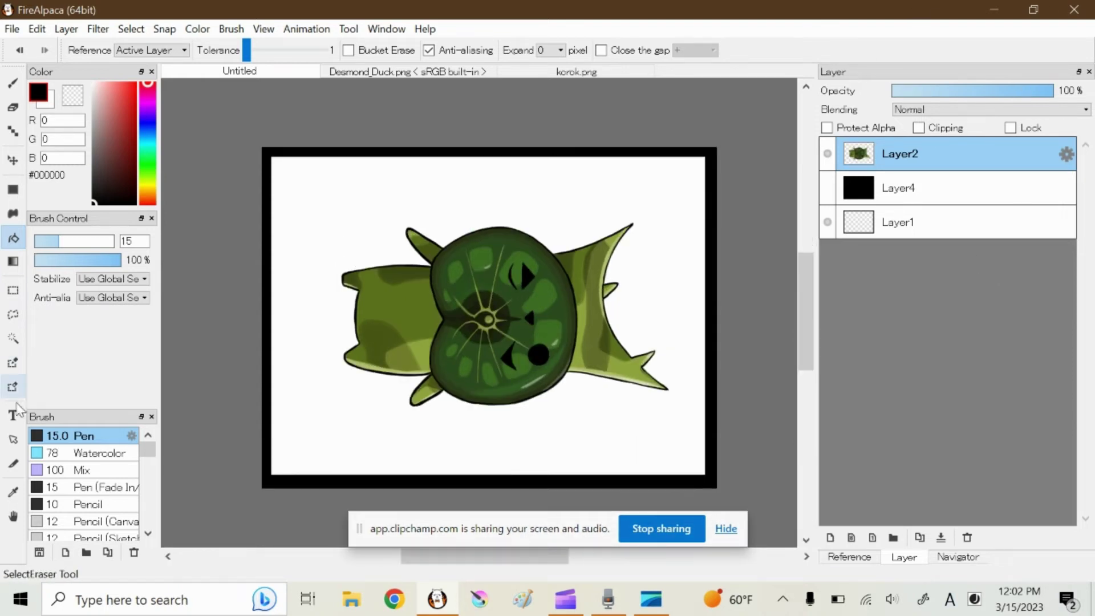
- Select the Korok by picking the empty area around it with the Magic Wand and inverting, and expand the selection by 50 pixels
left_click(13, 338)
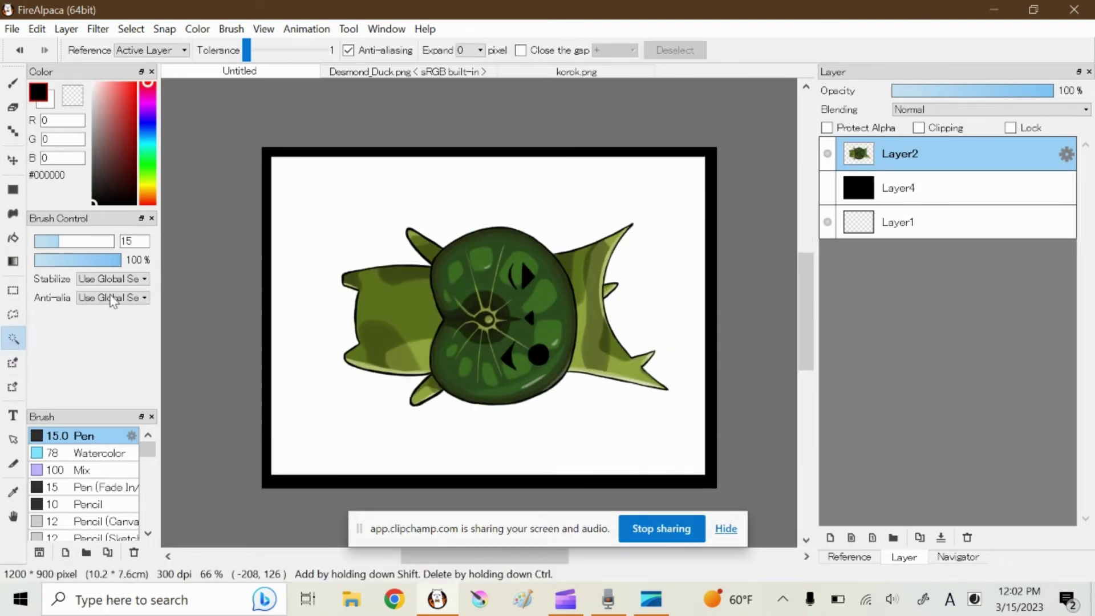
left_click(365, 194)
left_click(130, 28)
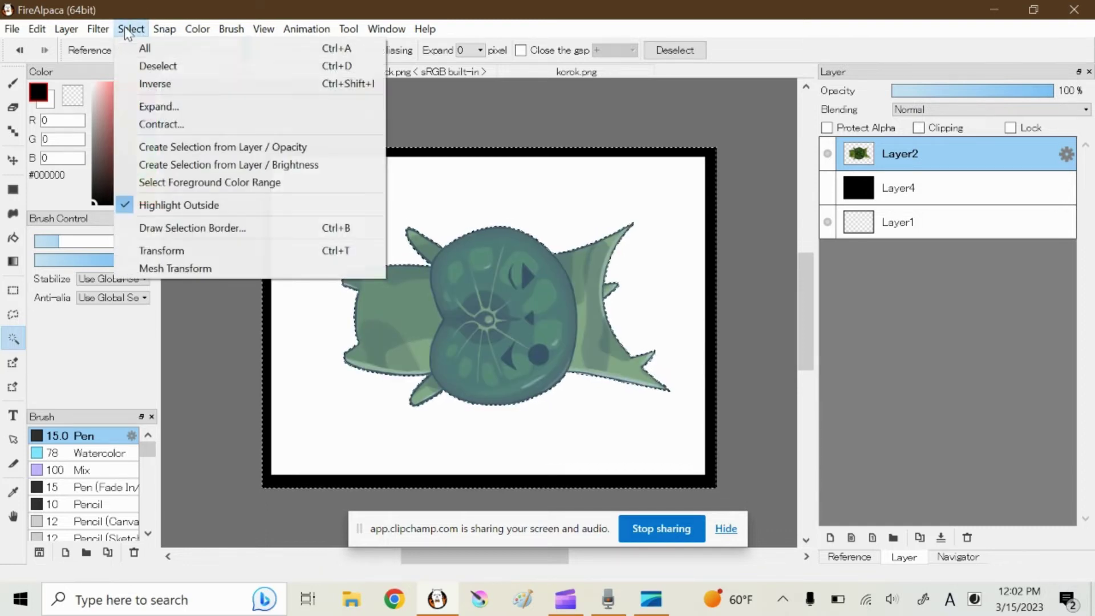
left_click(155, 84)
left_click(131, 29)
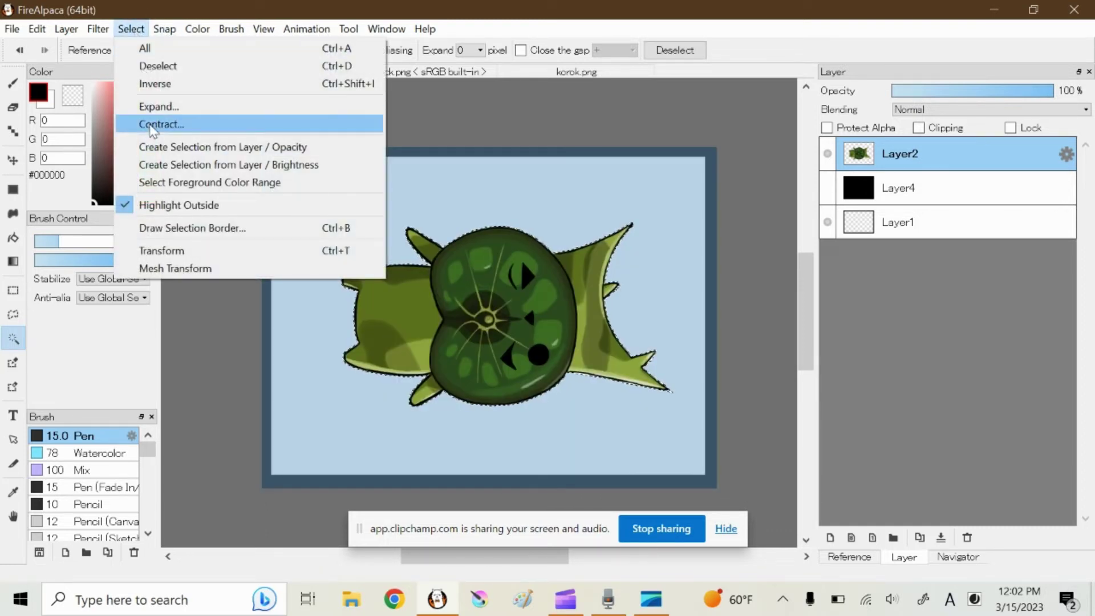
left_click(158, 106)
left_click(524, 349)
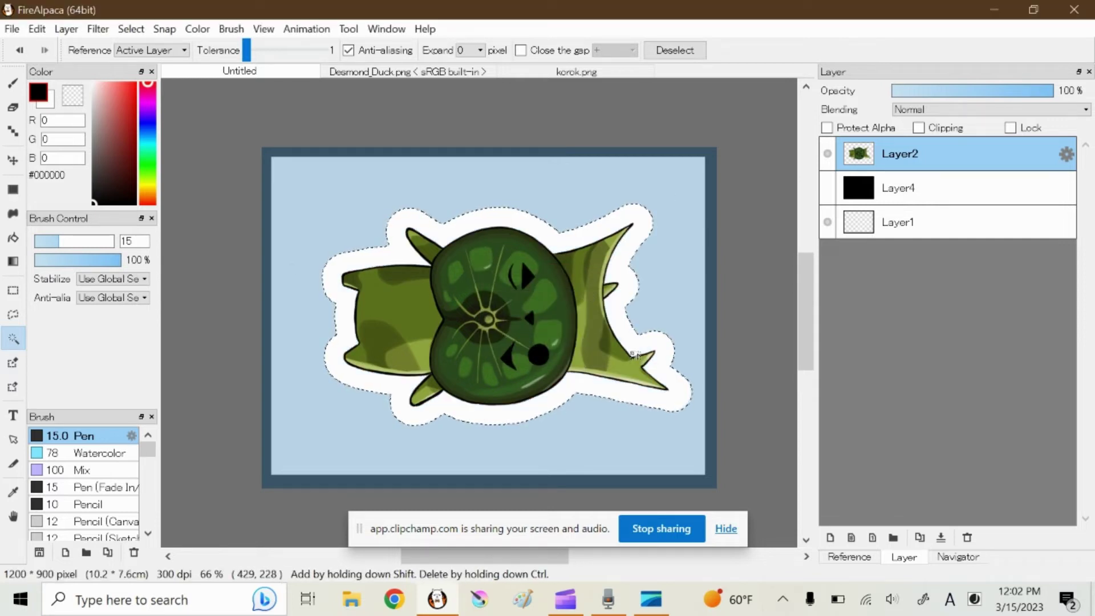
- Fill the expanded selection with white on a new layer beneath the Korok, clear the selection, and show the black Layer4
left_click(935, 191)
left_click(829, 537)
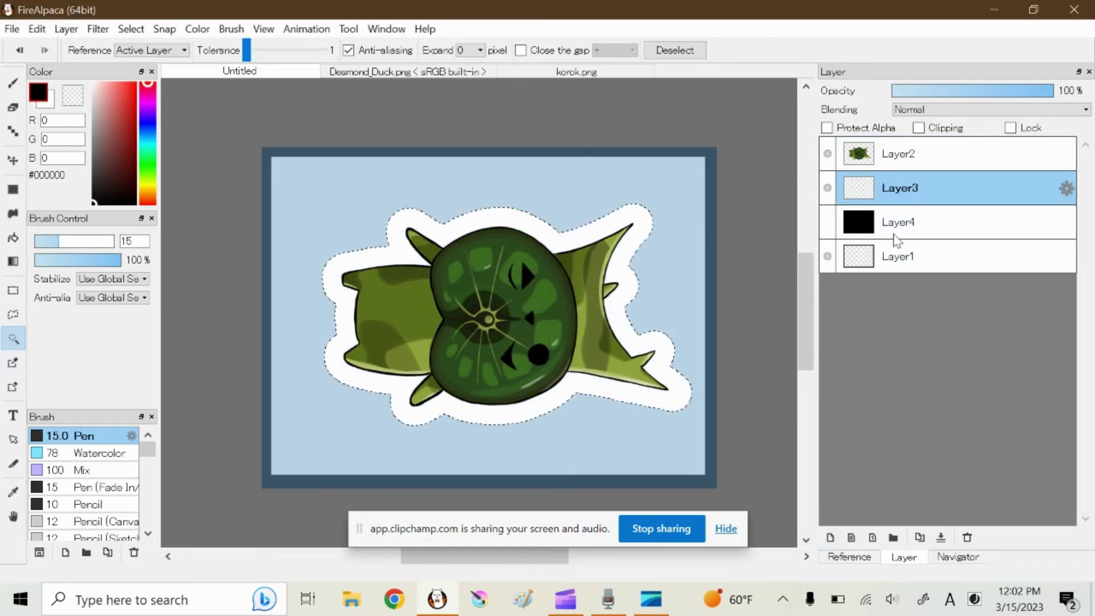
left_click(94, 83)
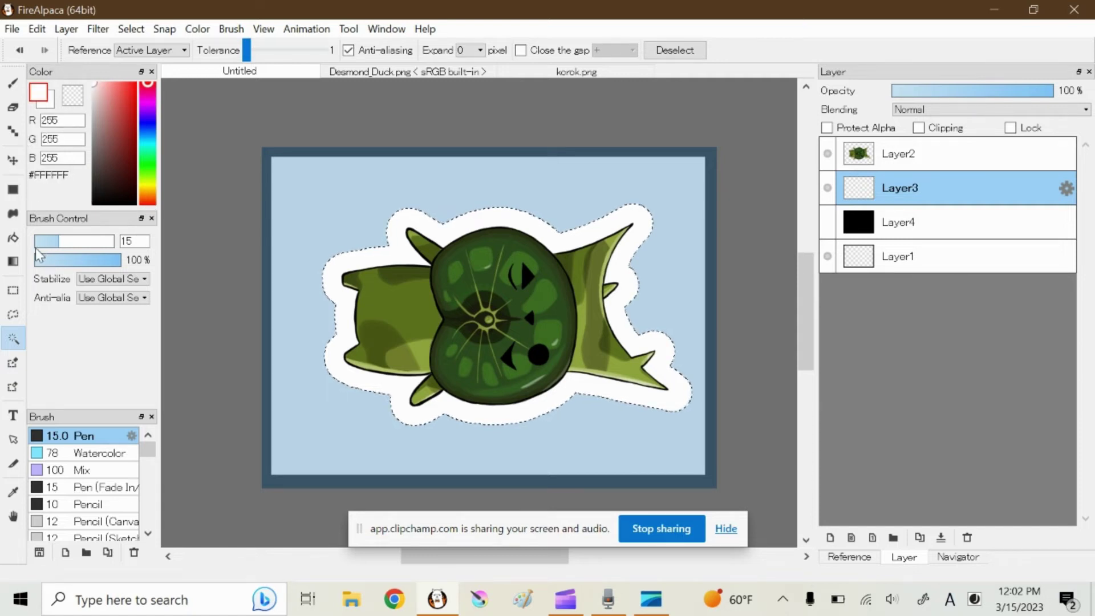
left_click(12, 238)
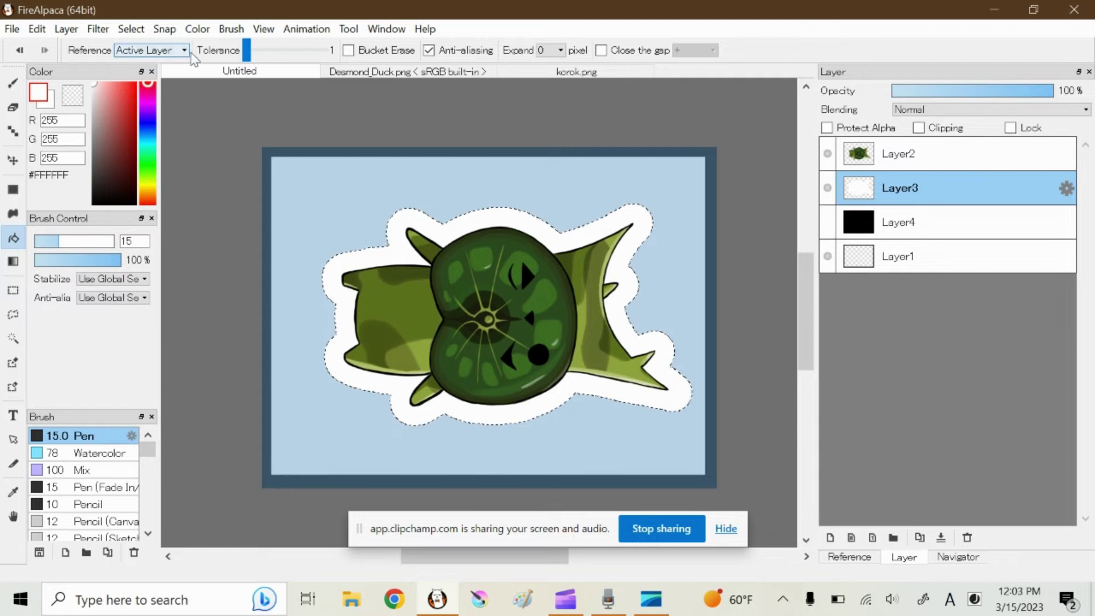
left_click(130, 30)
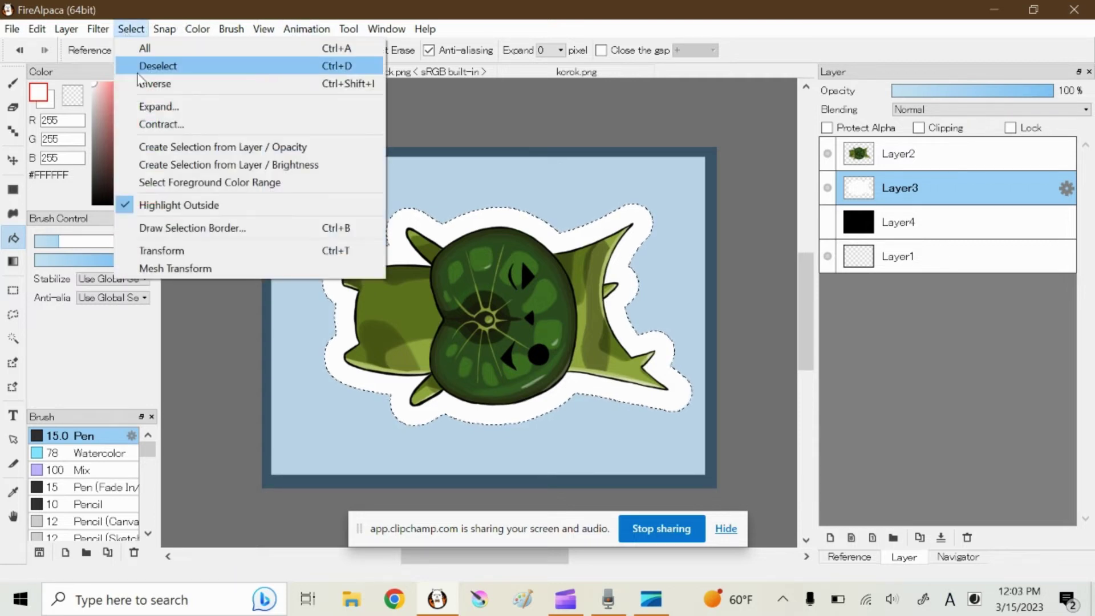
left_click(157, 66)
left_click(827, 222)
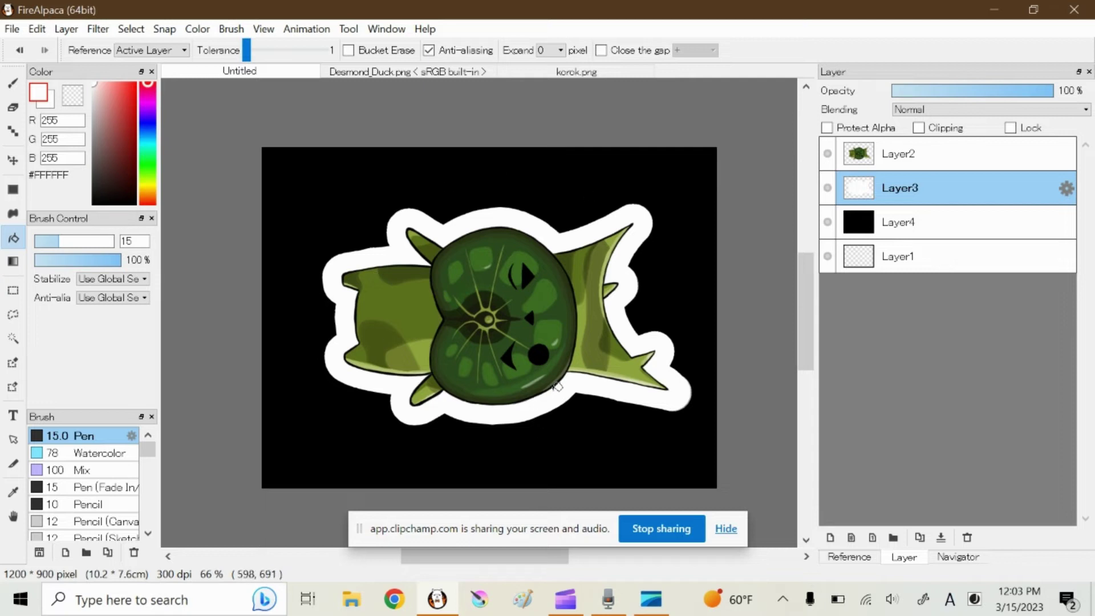
- Hide the black Layer4 and save the flattened Korok artwork as a PNG named korok sticker 2 in the Skillshare Class folder
left_click(827, 222)
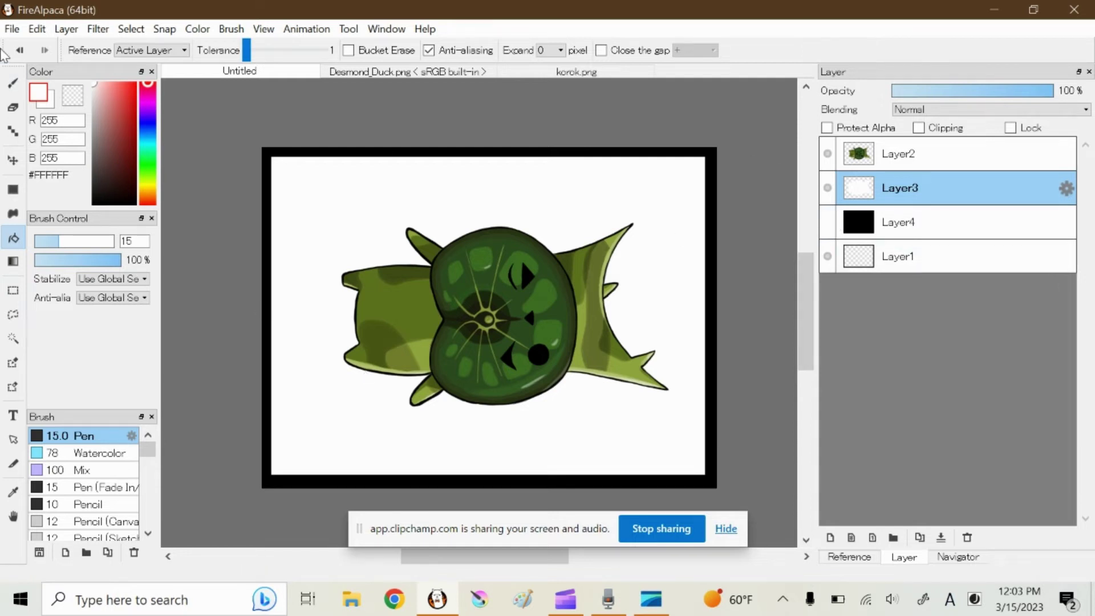
left_click(13, 31)
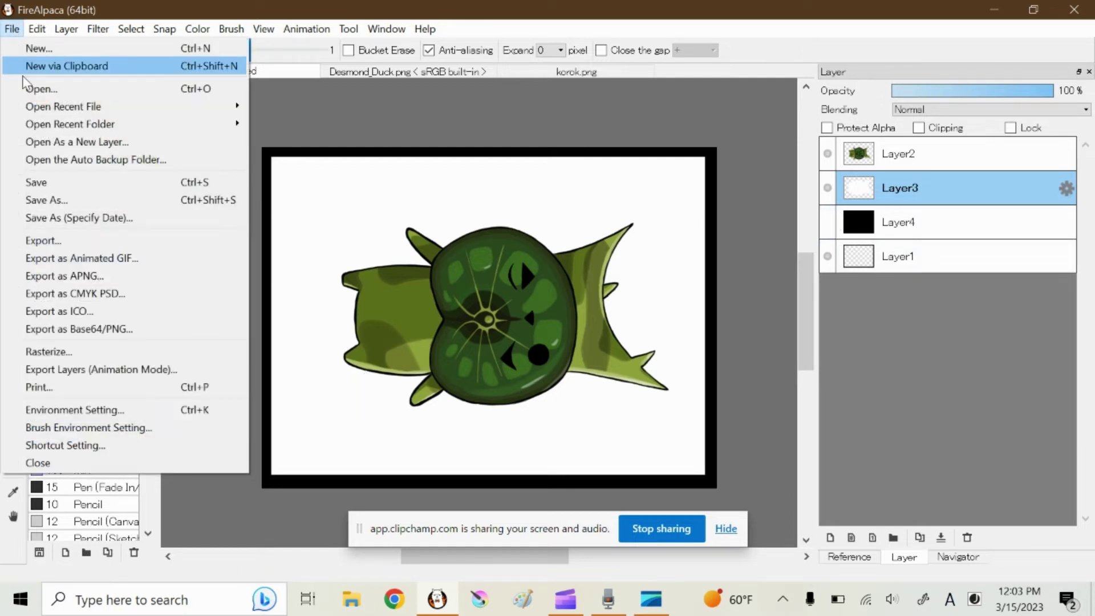
left_click(76, 201)
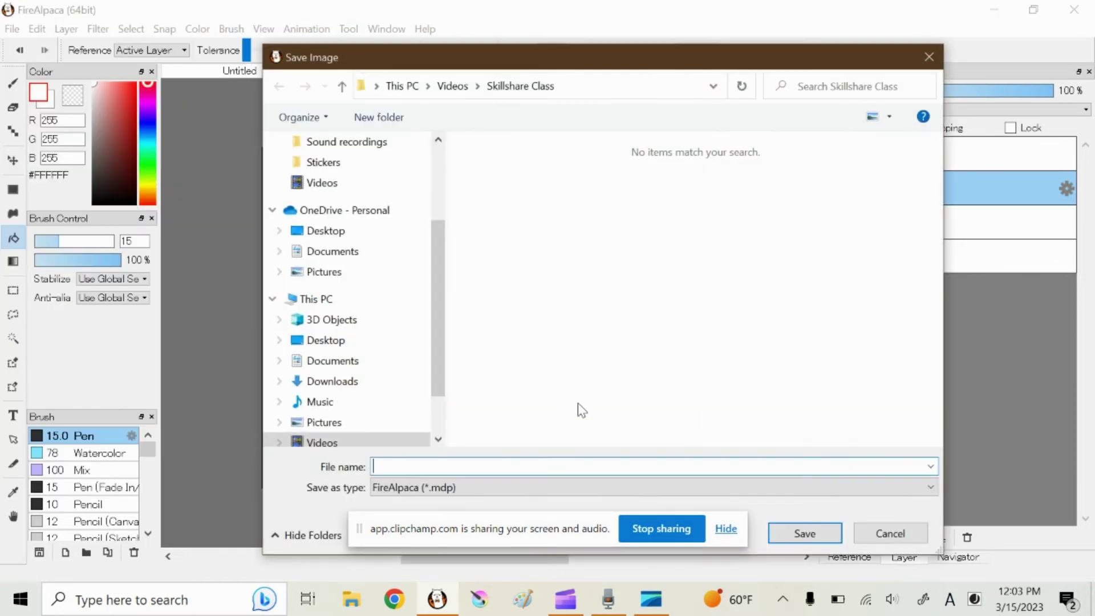
type("kor")
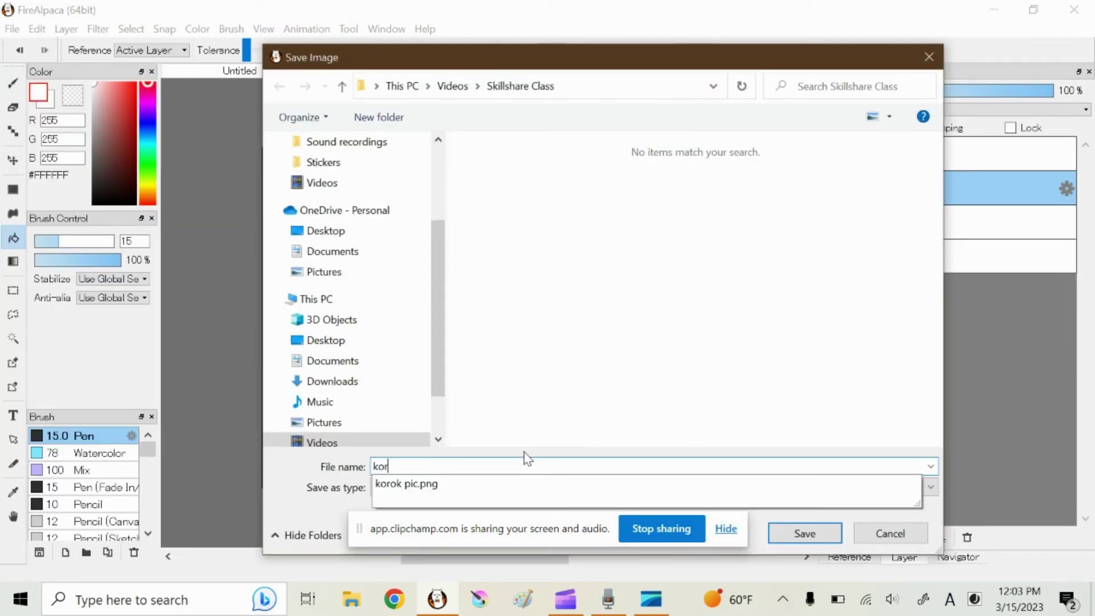
type("ok sticker 2")
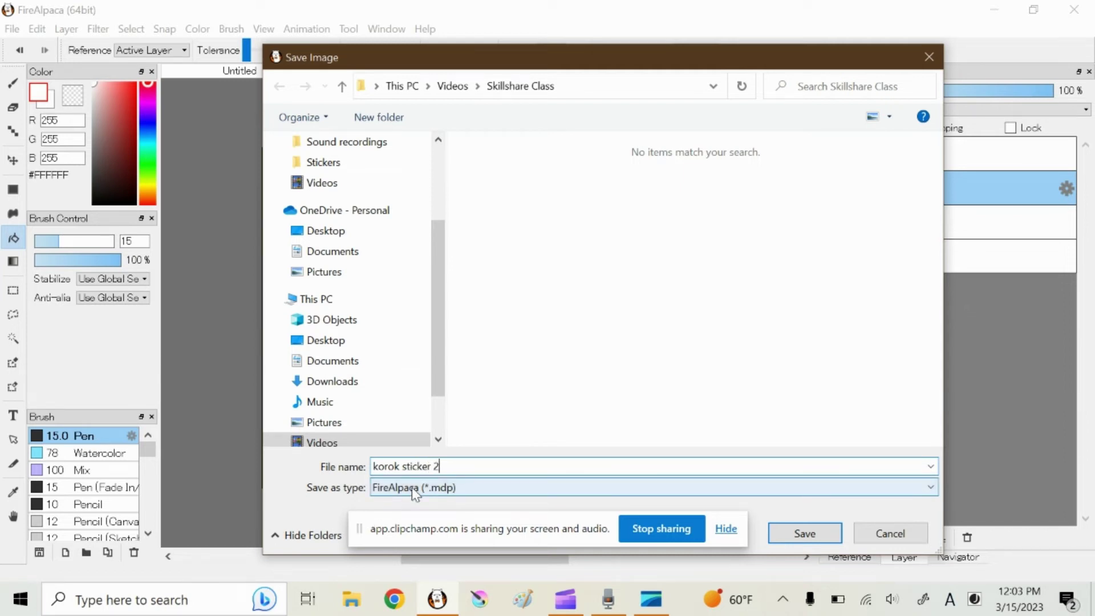
left_click(411, 487)
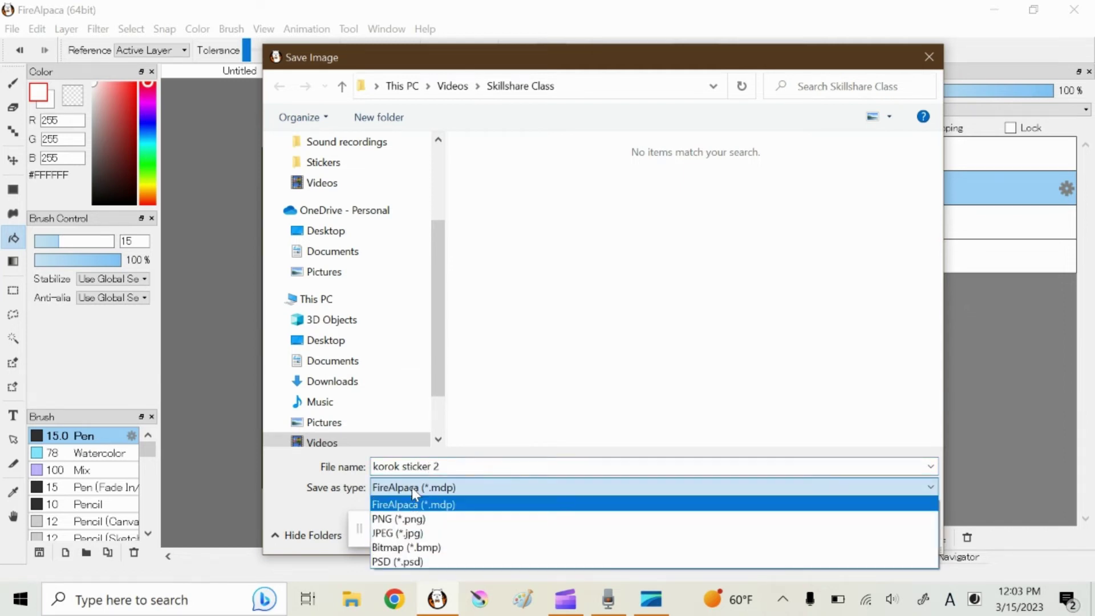
left_click(413, 518)
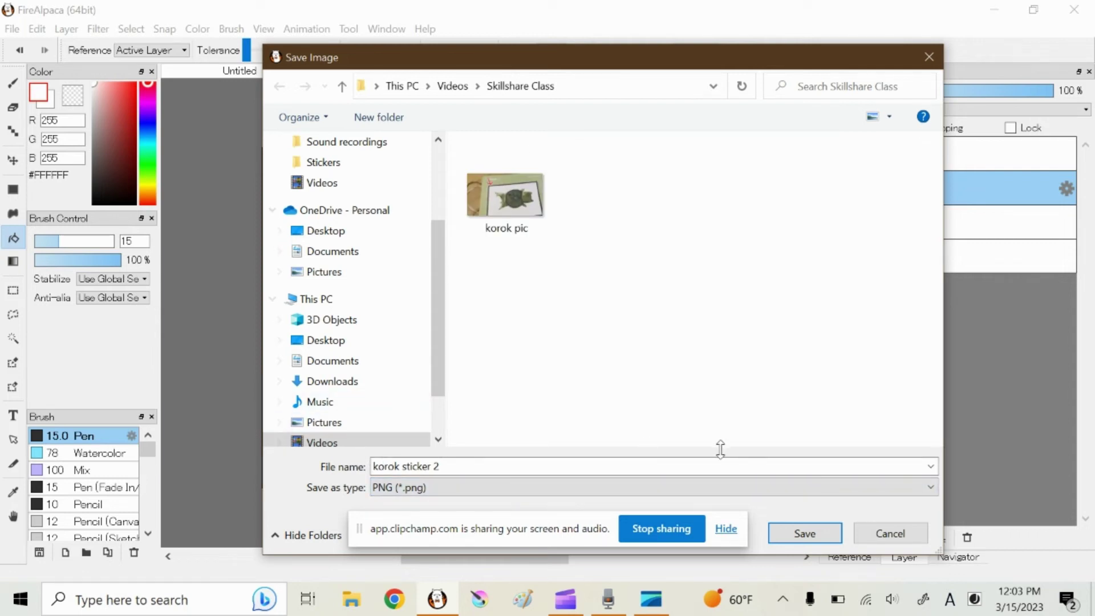
left_click(781, 531)
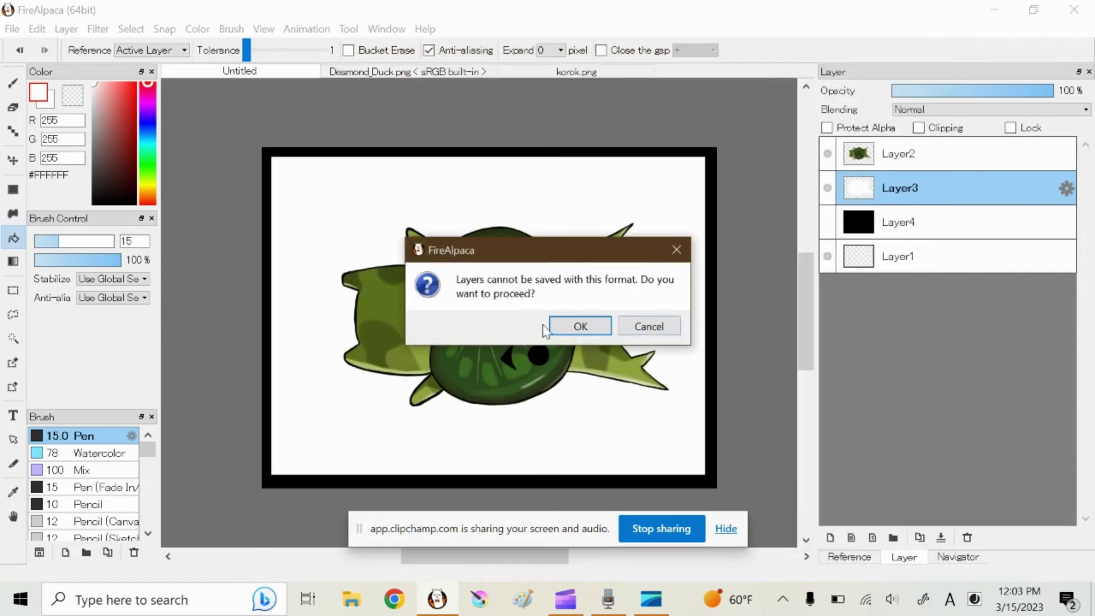
left_click(581, 327)
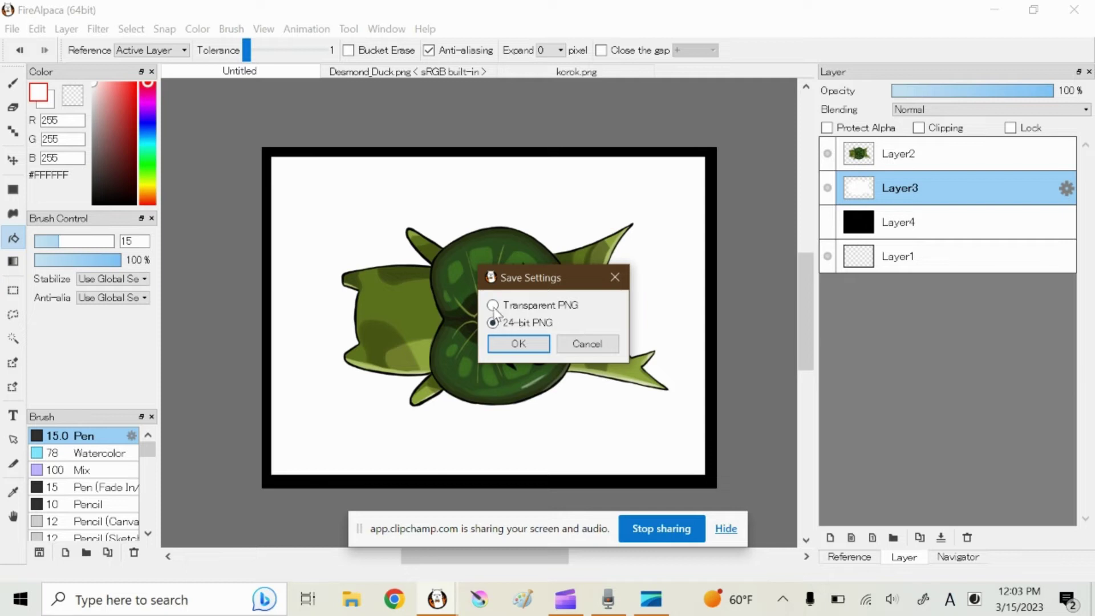
left_click(519, 343)
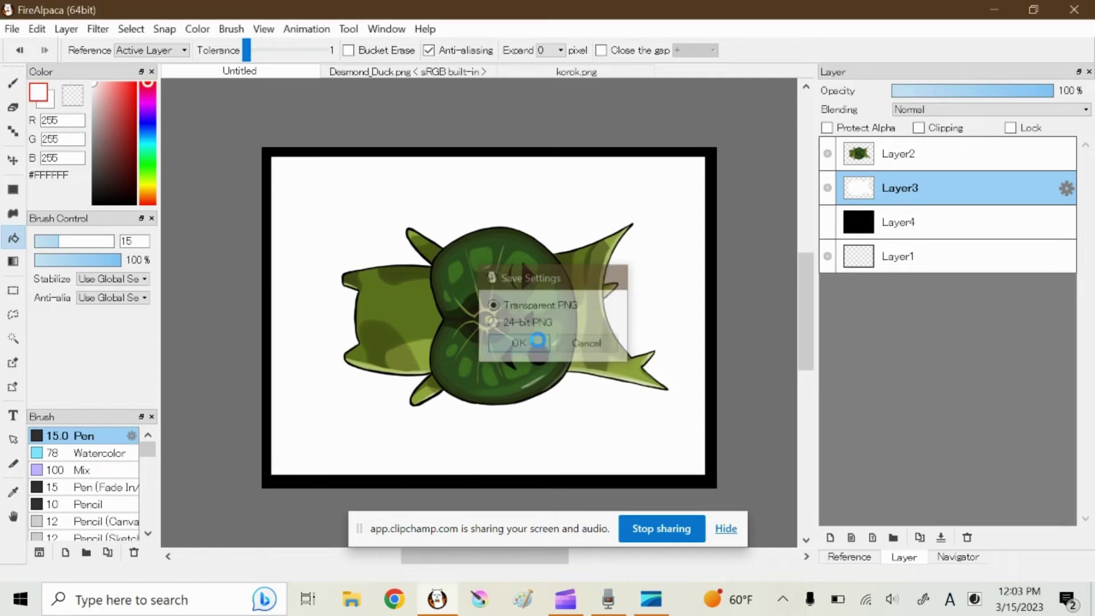
- Close the saved sticker document and reopen korok sticker 2.png from the recent files
left_click(12, 28)
left_click(52, 462)
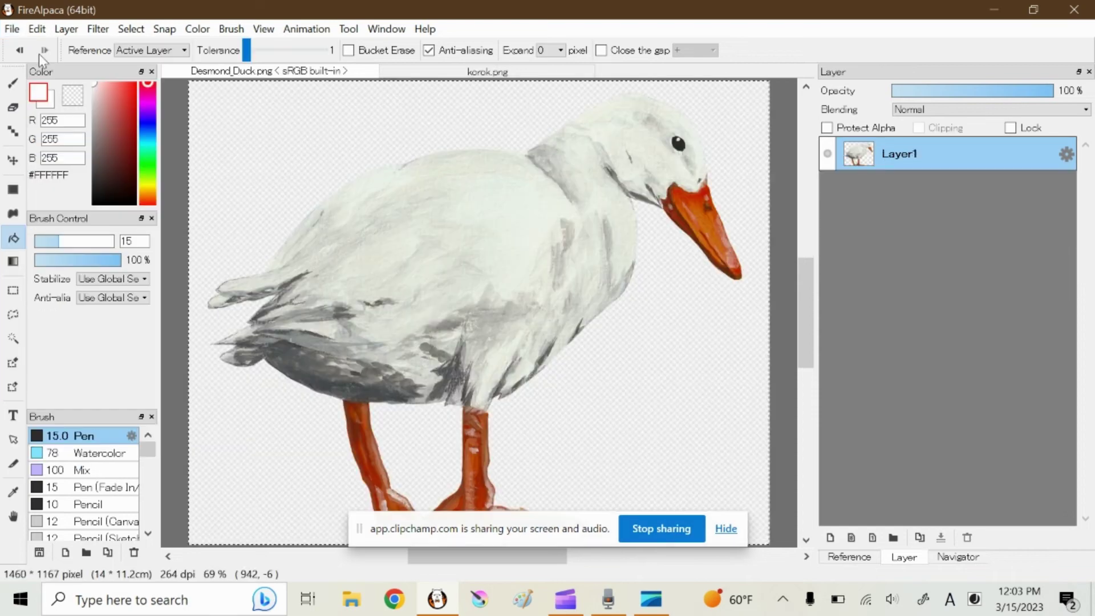
left_click(12, 29)
mouse_move(69, 106)
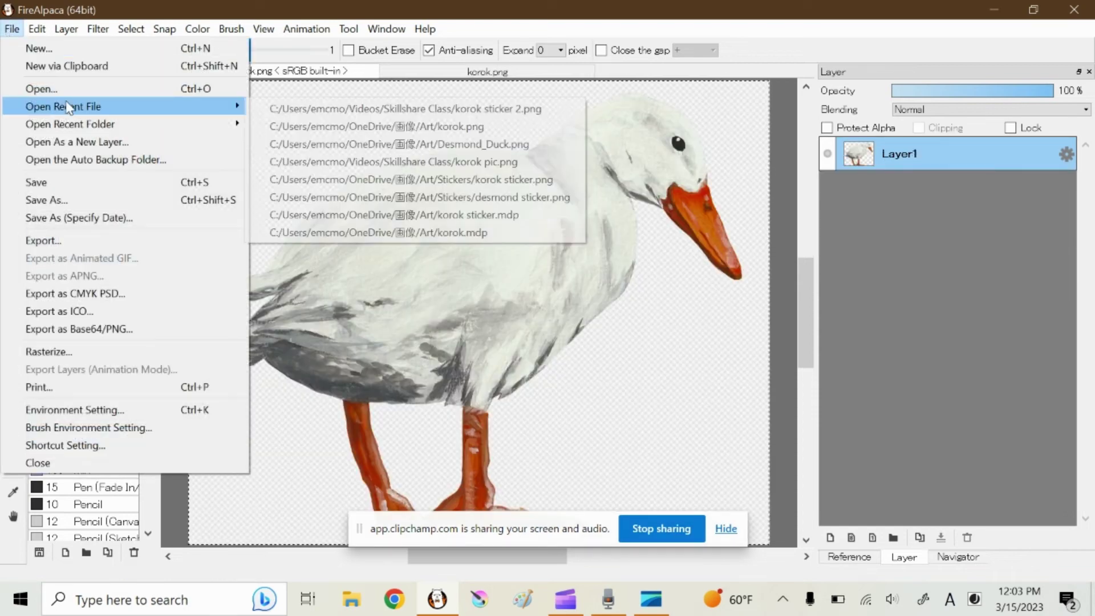
left_click(359, 108)
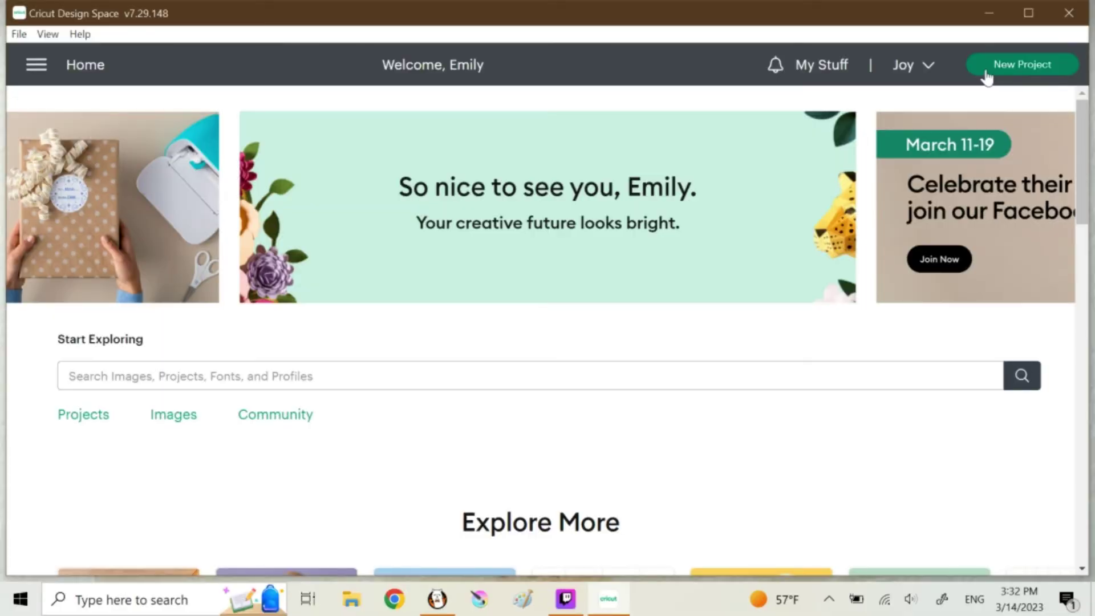
- Start a new project in Cricut Design Space and choose korok sticker.png as the image to upload
left_click(988, 71)
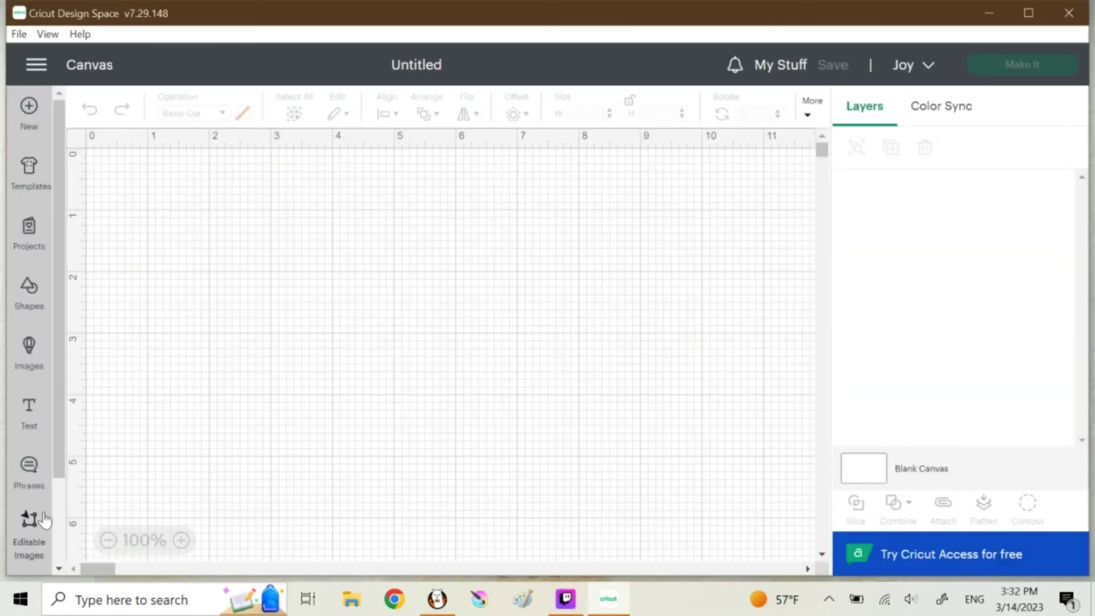
scroll(42, 518, "down", 2)
left_click(29, 481)
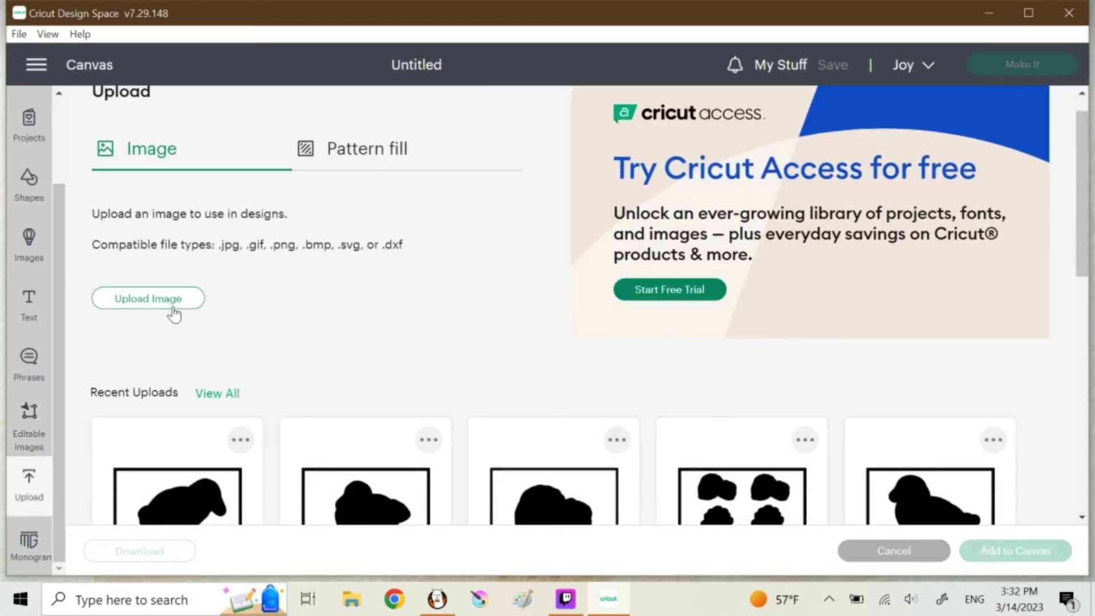
left_click(174, 308)
left_click(587, 322)
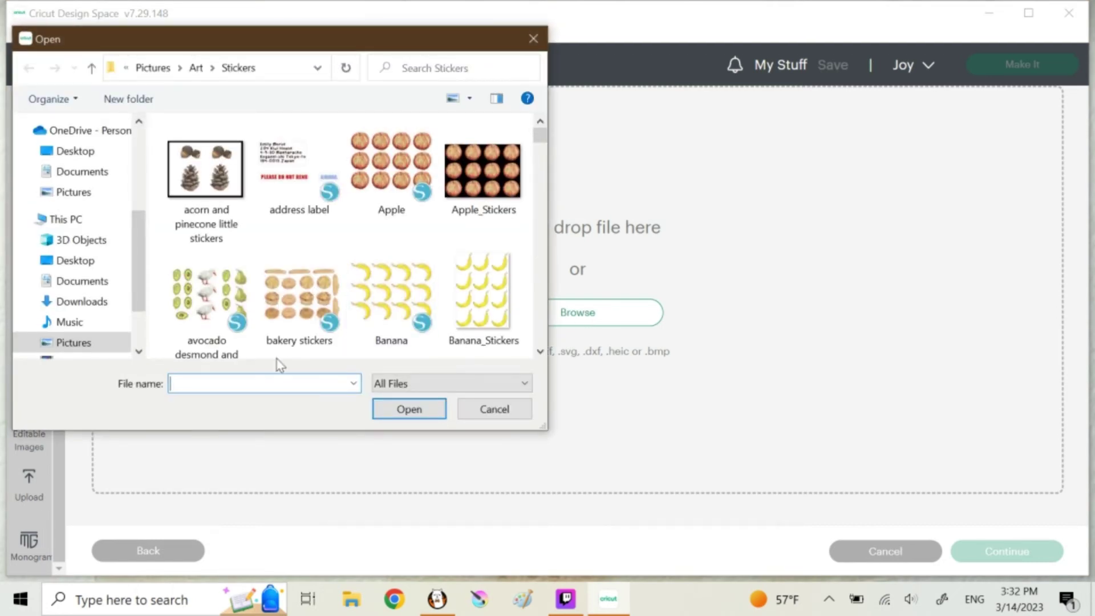
type("koro")
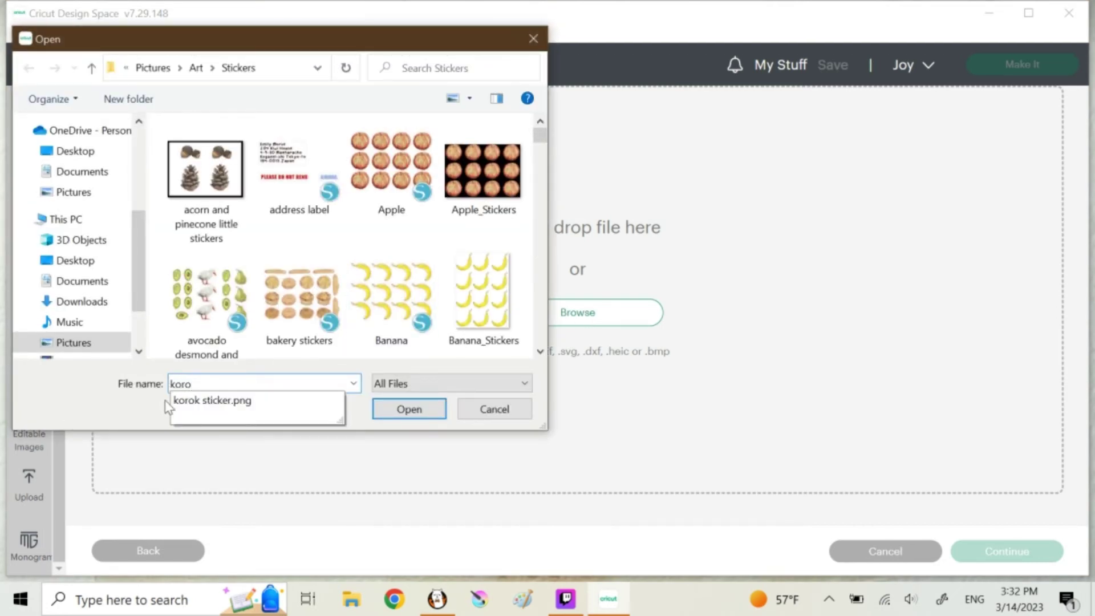
left_click(205, 400)
key("Return")
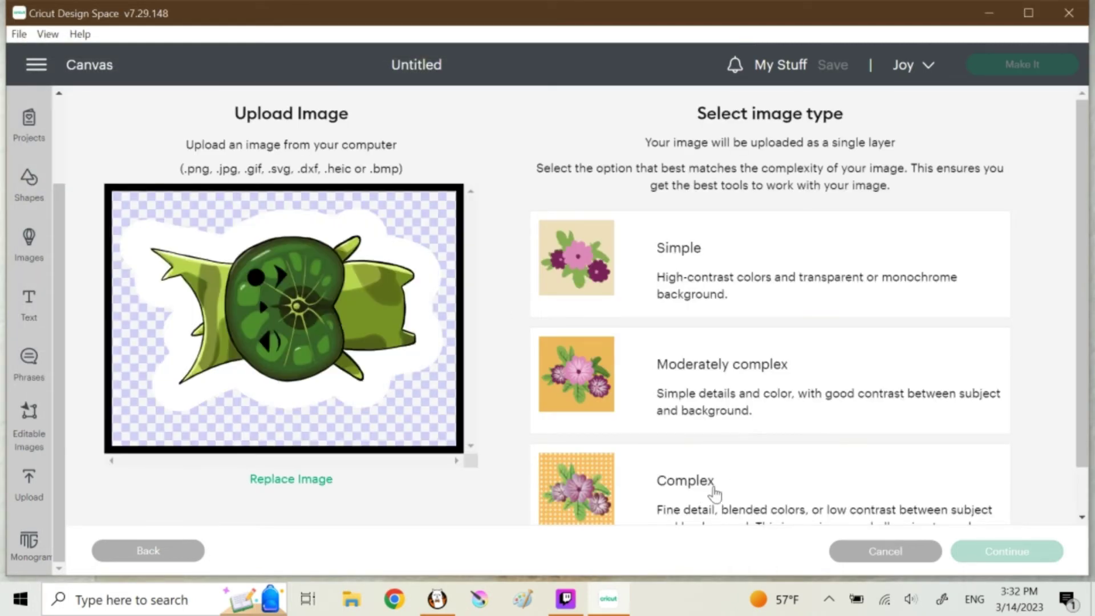
- Set the image type to Complex, keep the background as it is, and upload the Korok as a Cut Image
left_click(715, 494)
left_click(975, 560)
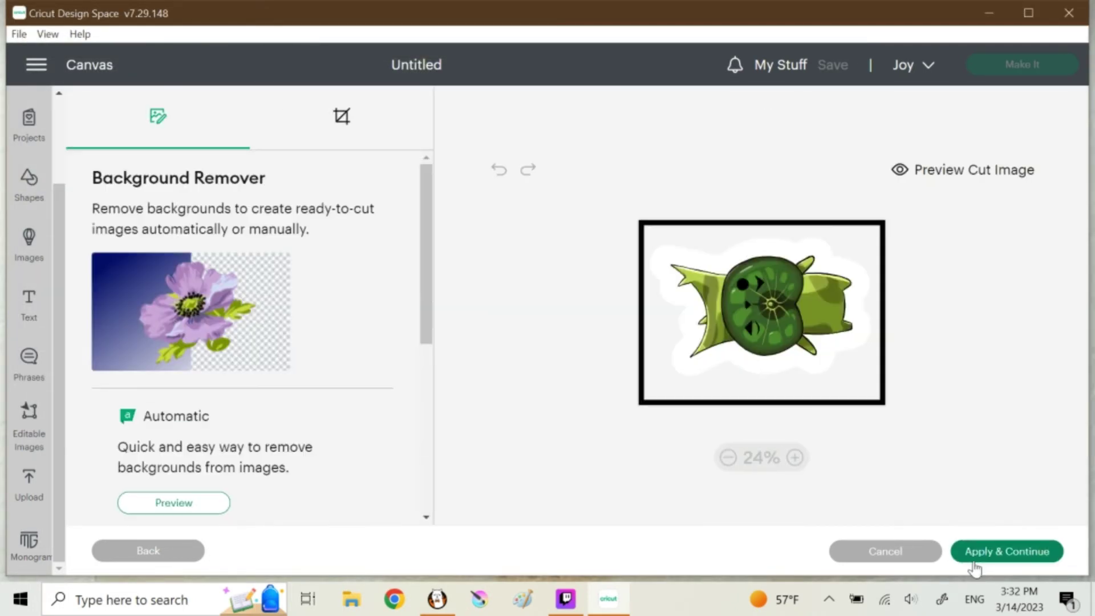
left_click(975, 564)
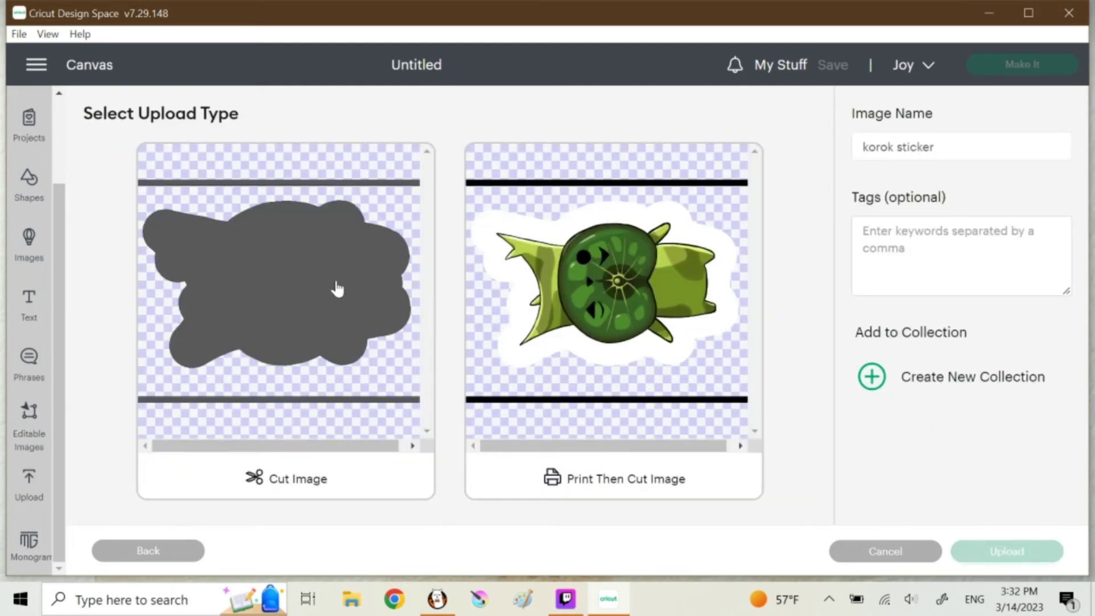
left_click(337, 290)
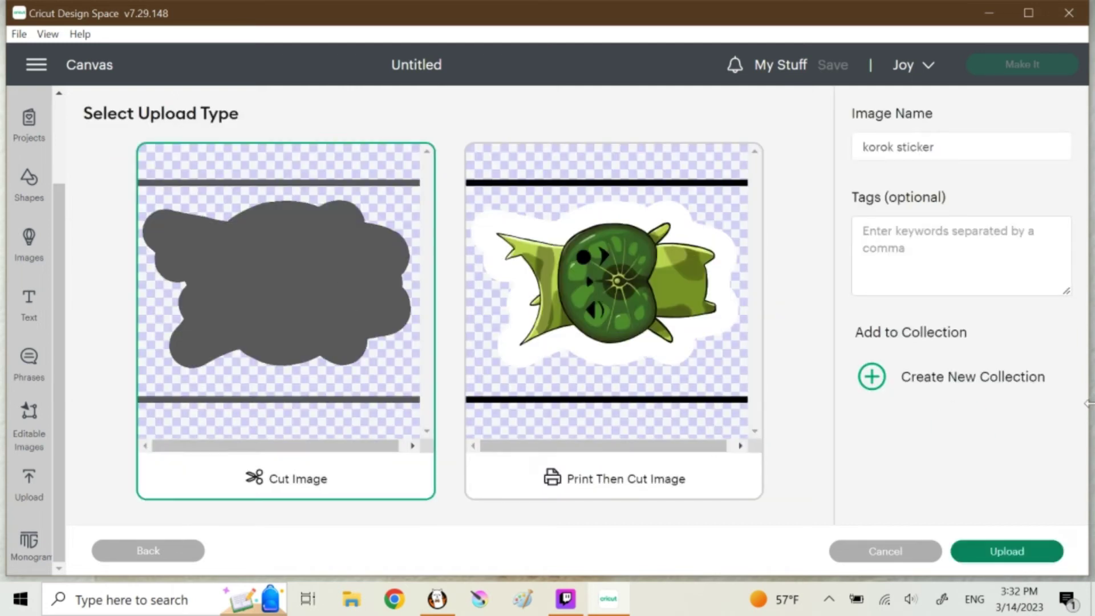
left_click(997, 556)
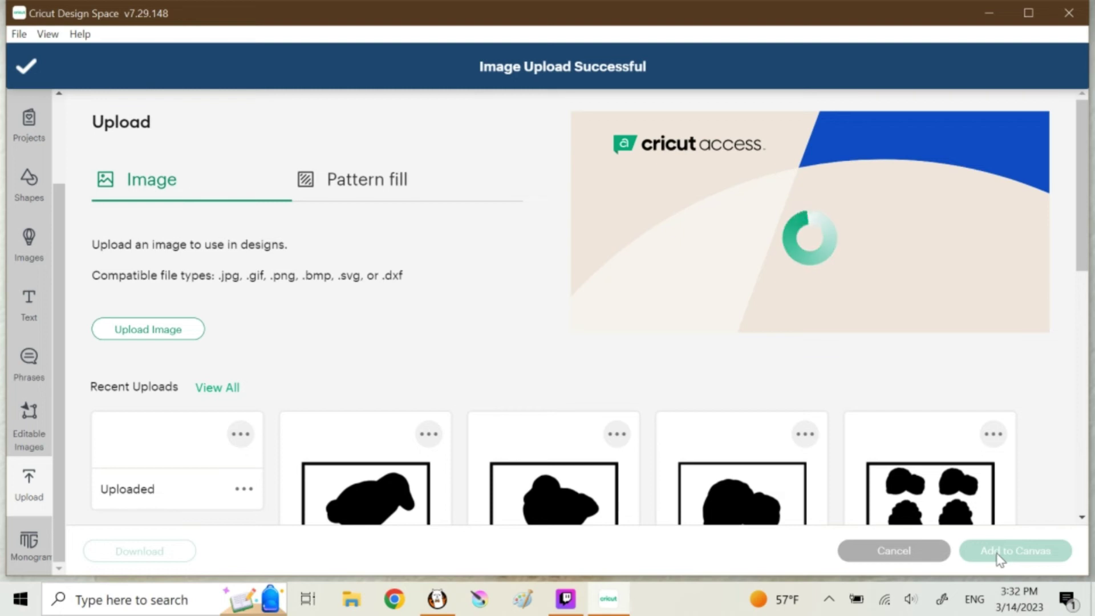
- Add the newly uploaded Korok cut image from the recent uploads to the canvas
scroll(417, 329, "down", 1)
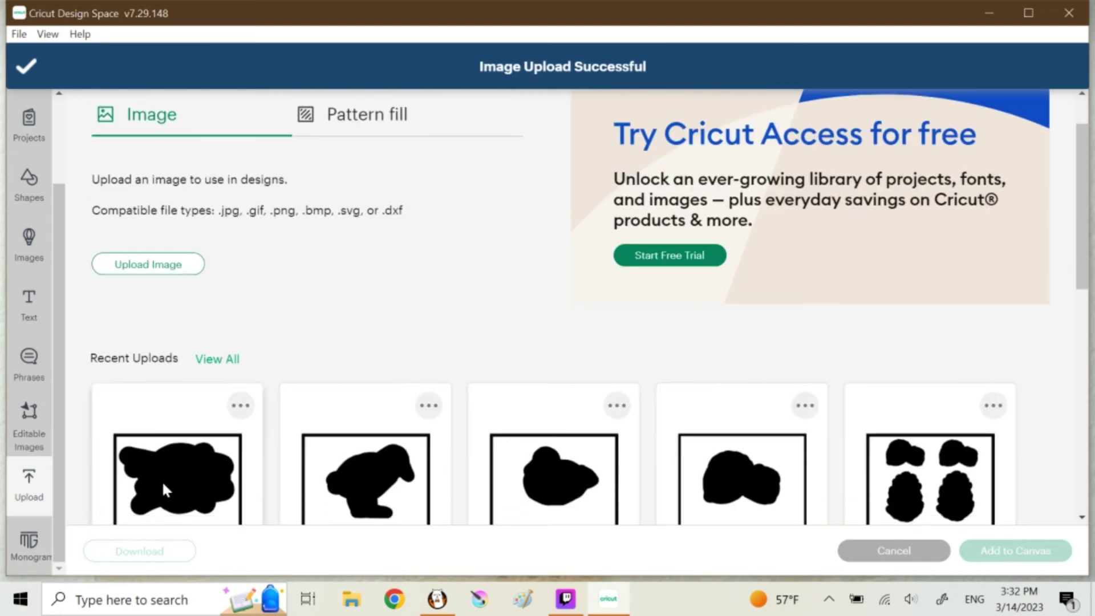
left_click(162, 480)
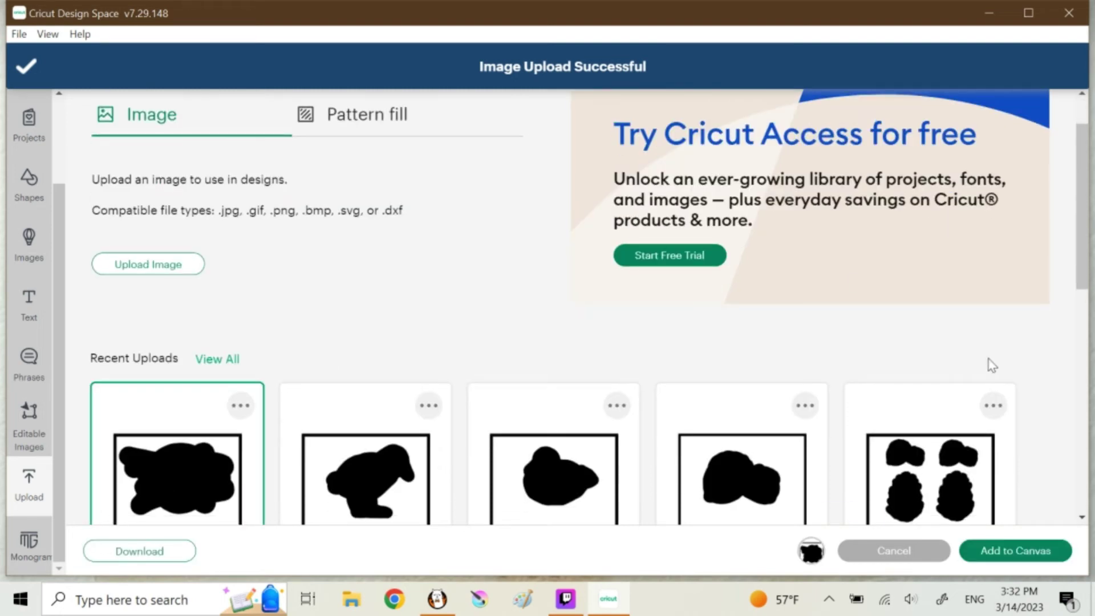
left_click(1018, 558)
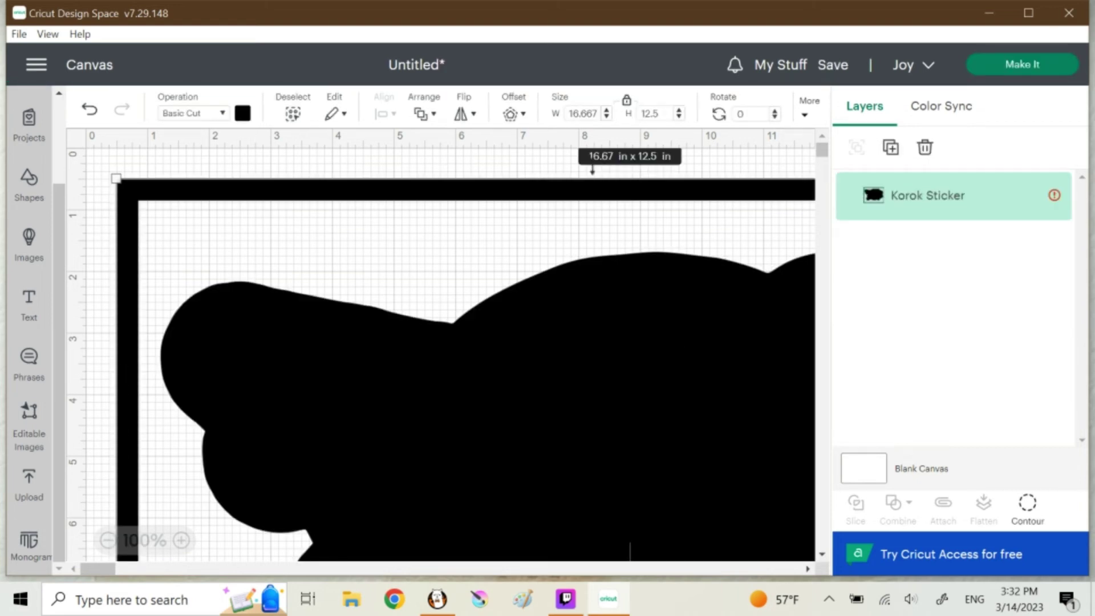
- Resize the Korok cut image to 4 by 3 inches and move it to the origin corner of the canvas grid
left_click(582, 113)
type("3")
key("Return")
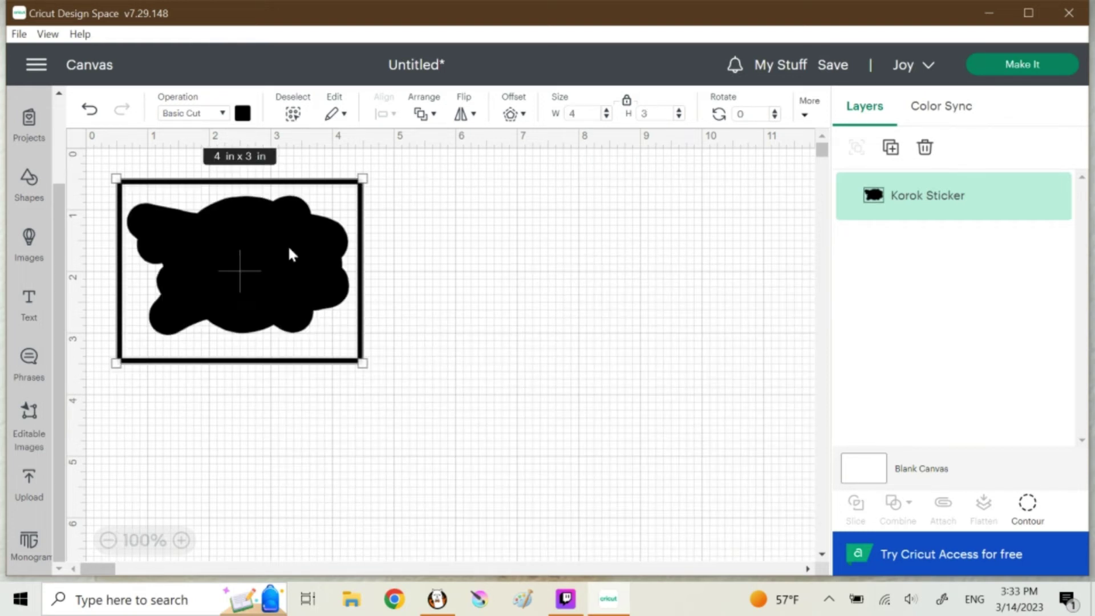
left_click_drag(287, 245, 234, 191)
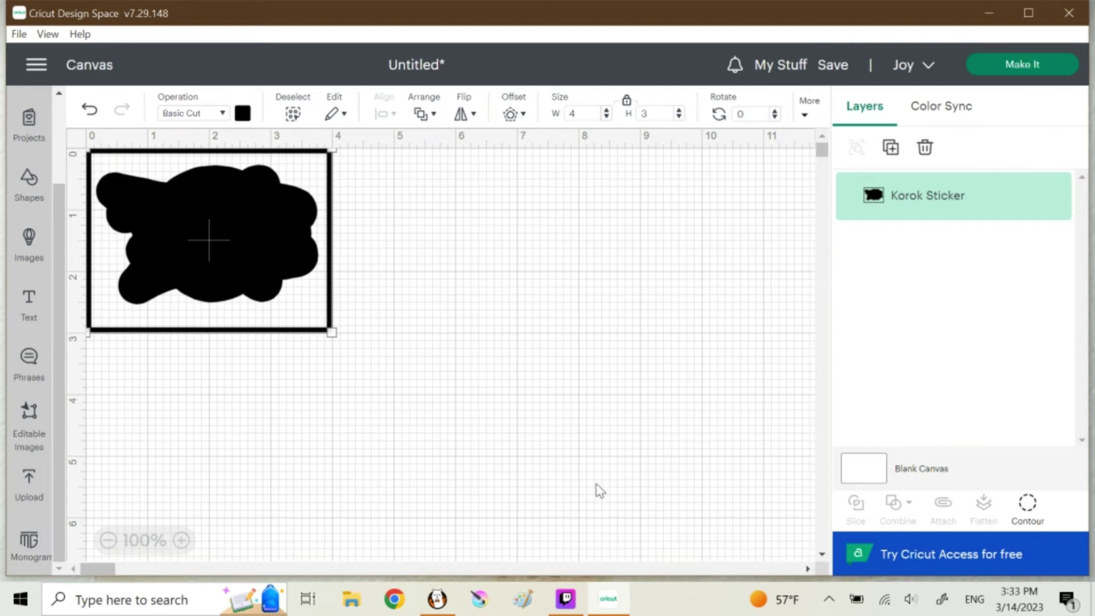
- Switch to FireAlpaca and print the Korok sticker with Use Image Resolution, starting the print from the Canon preview
left_click(437, 599)
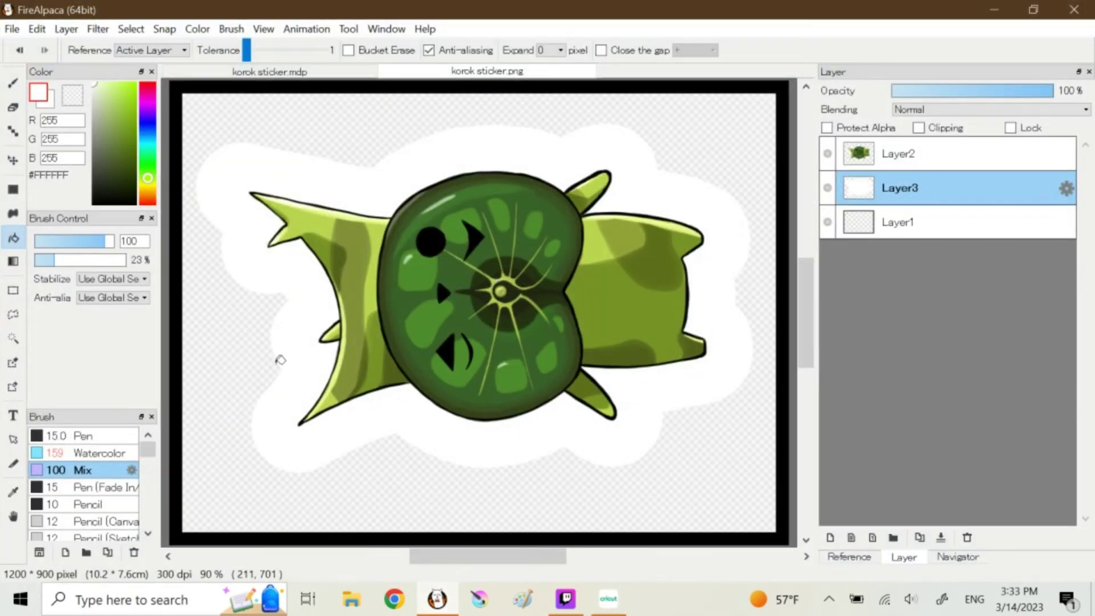
left_click(12, 28)
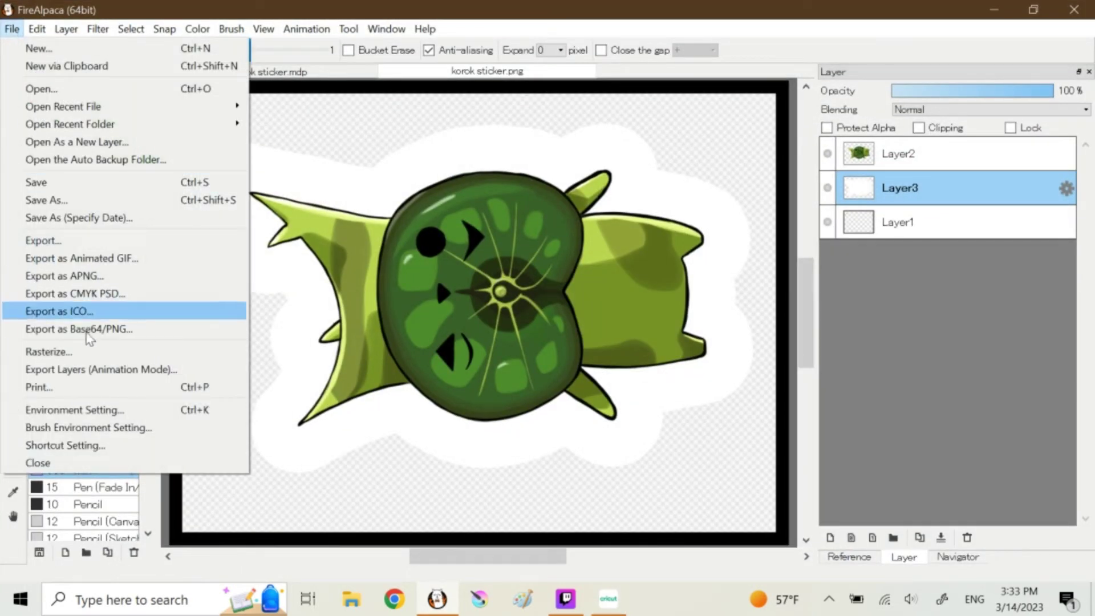
left_click(51, 392)
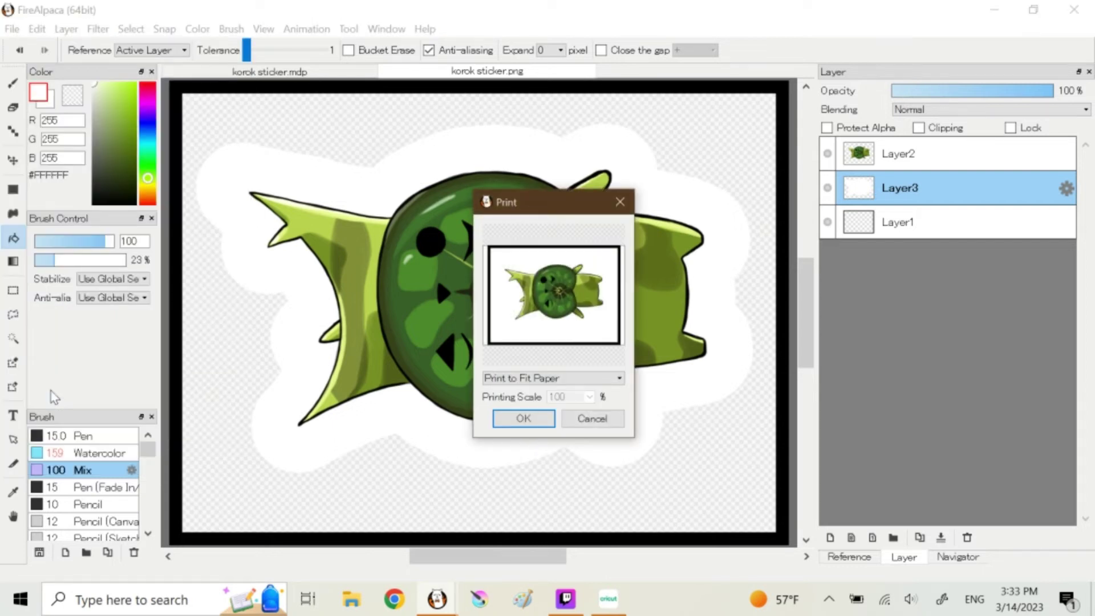
left_click(523, 380)
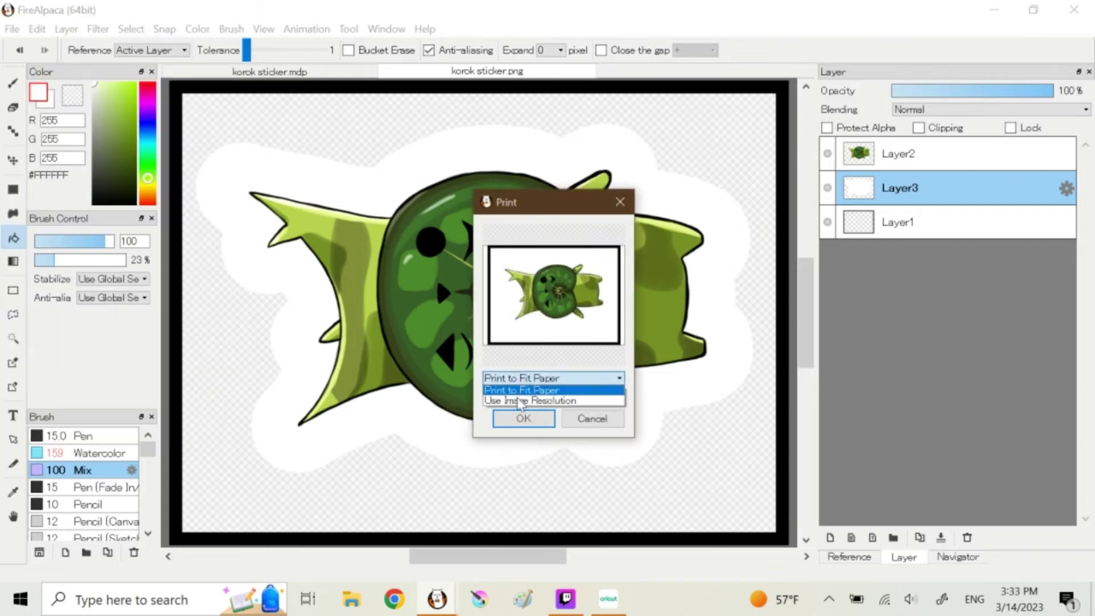
left_click(526, 396)
left_click(524, 419)
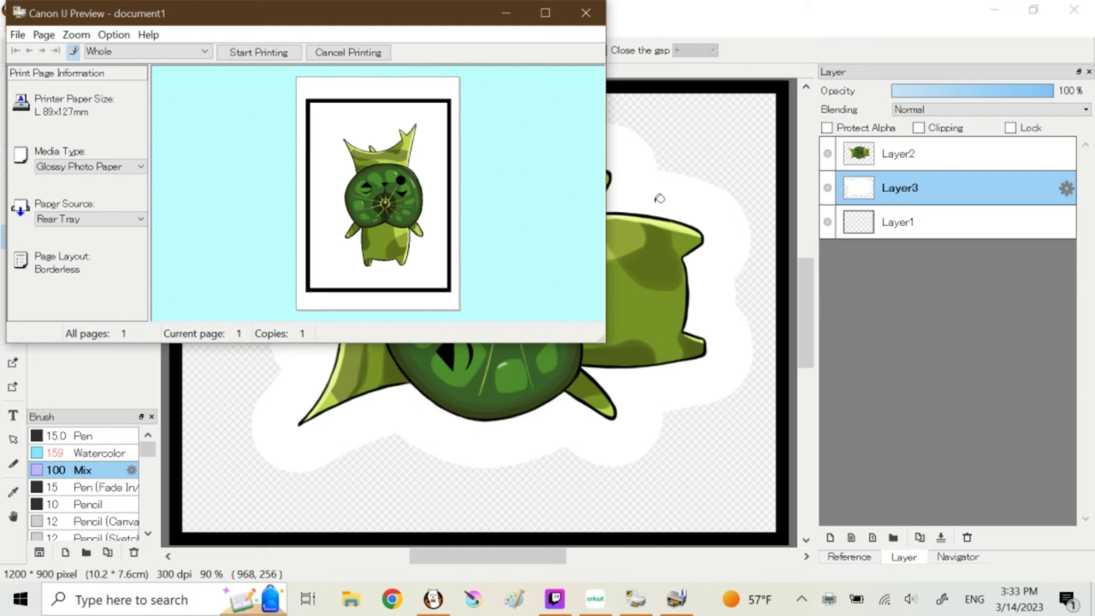
left_click(254, 53)
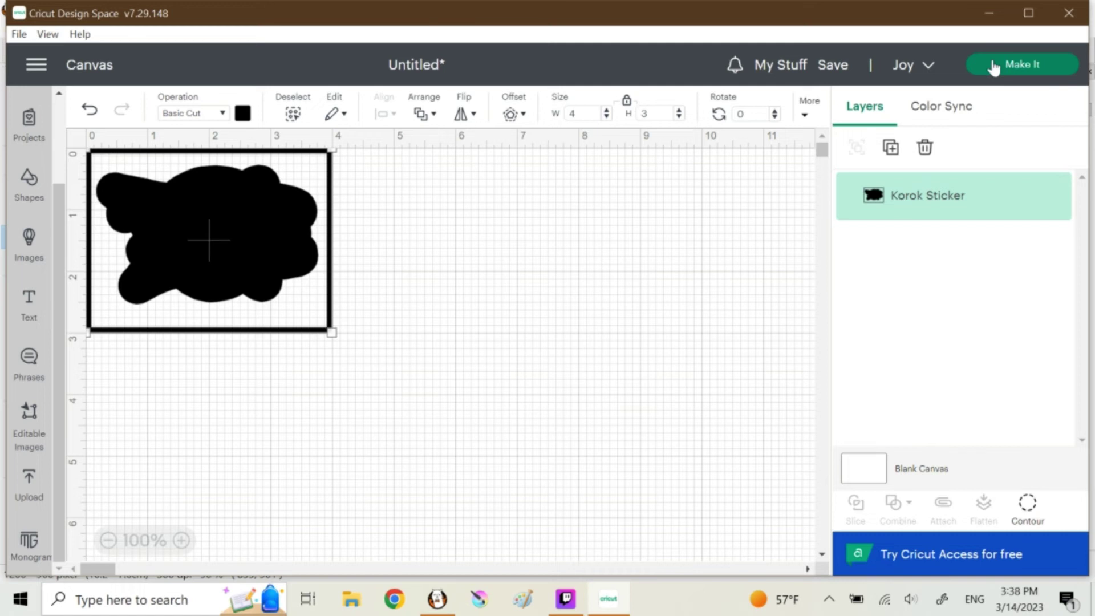
- Prepare the Korok sticker for cutting, accepting the mat layout and setting the base material to Sticker paper with Less pressure
left_click(992, 65)
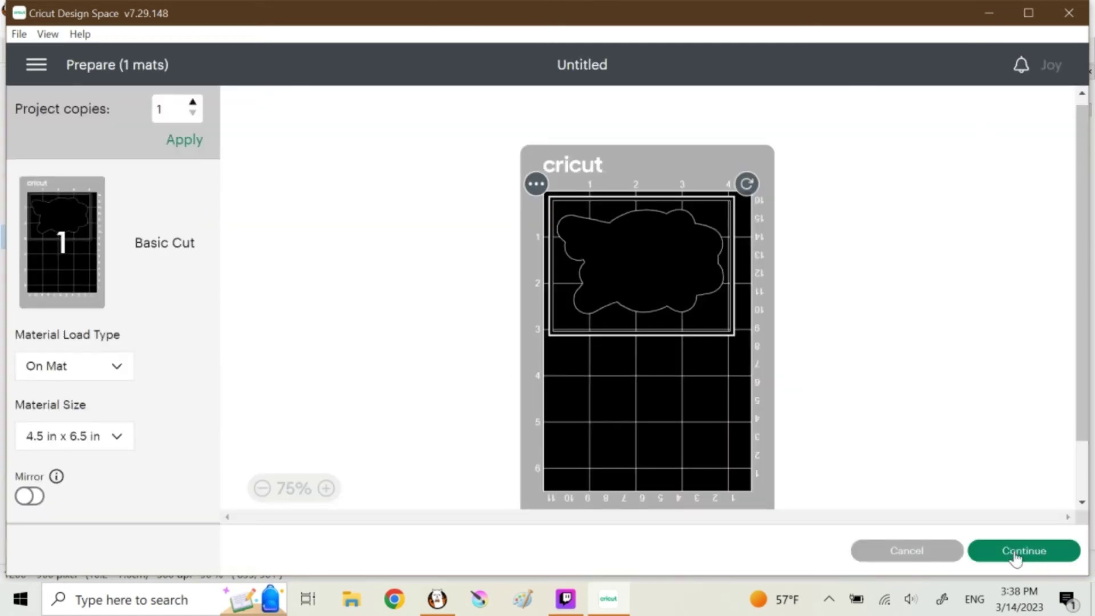
left_click(1015, 552)
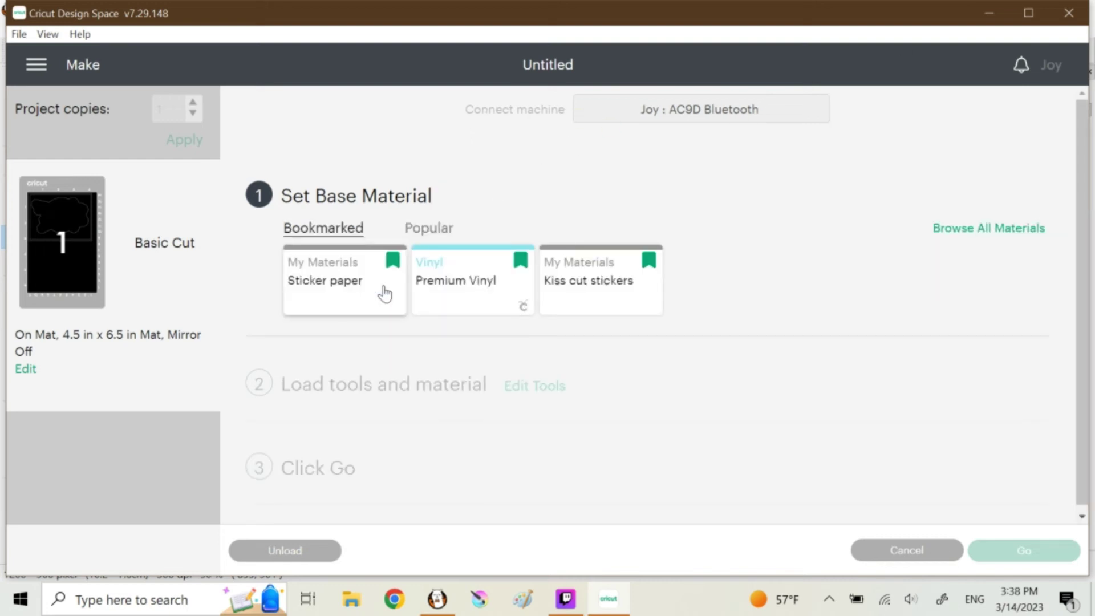
left_click(382, 290)
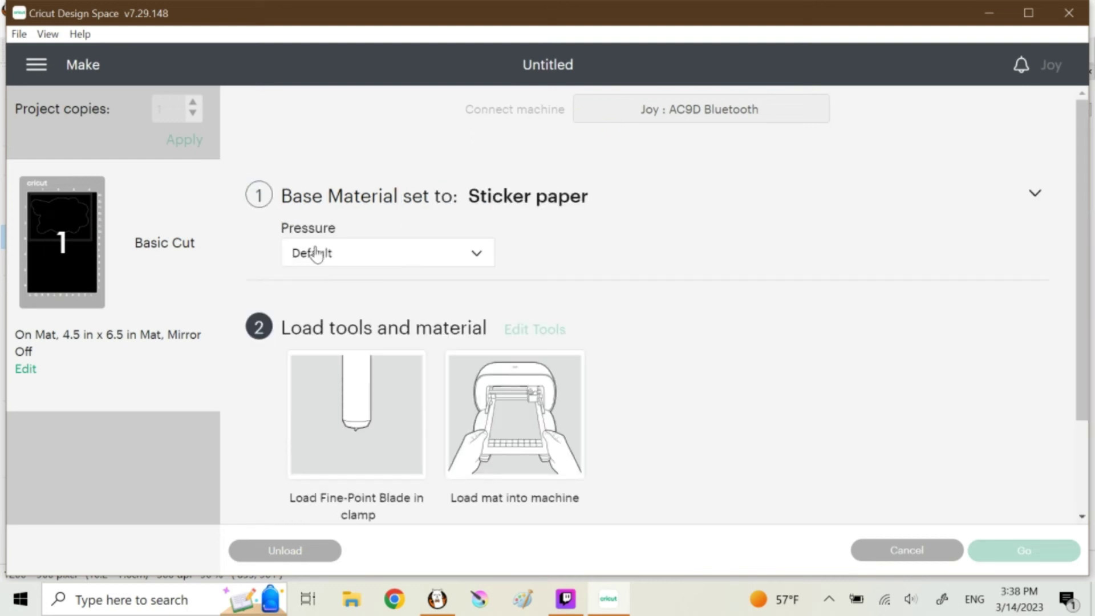
left_click(316, 253)
left_click(318, 335)
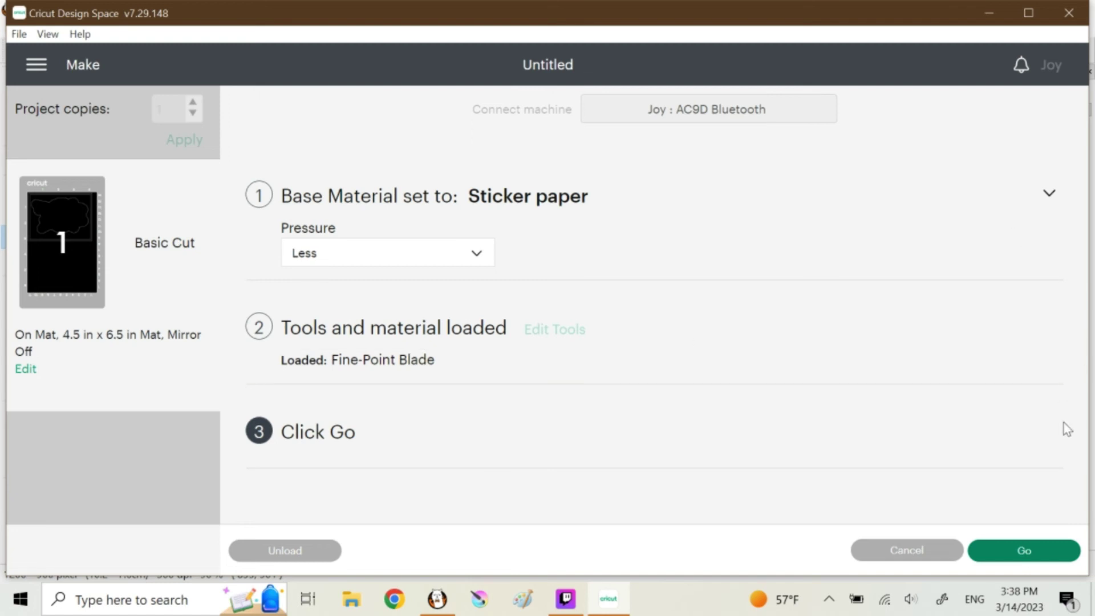
- Start cutting the Korok sticker on the Joy machine, and end the job by cancelling the cut and confirming the cancellation
left_click(1026, 551)
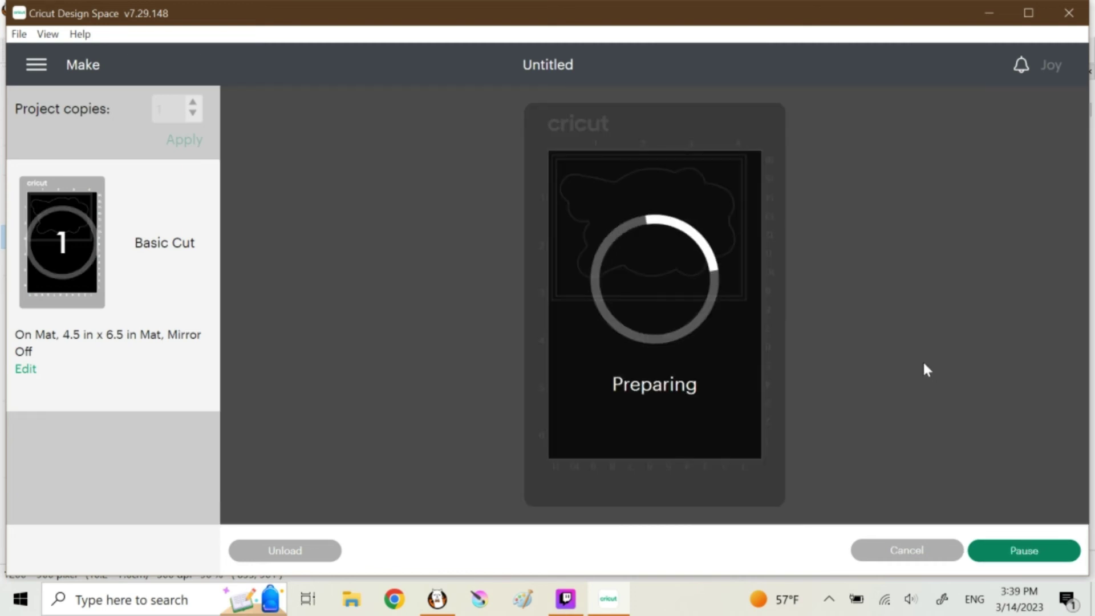
left_click(874, 560)
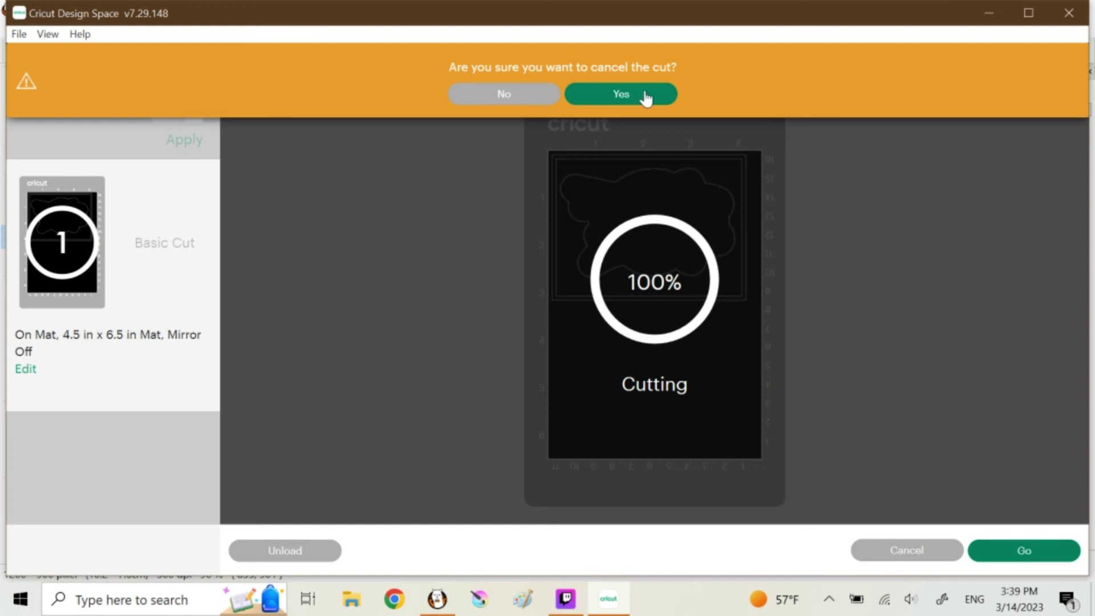
left_click(646, 96)
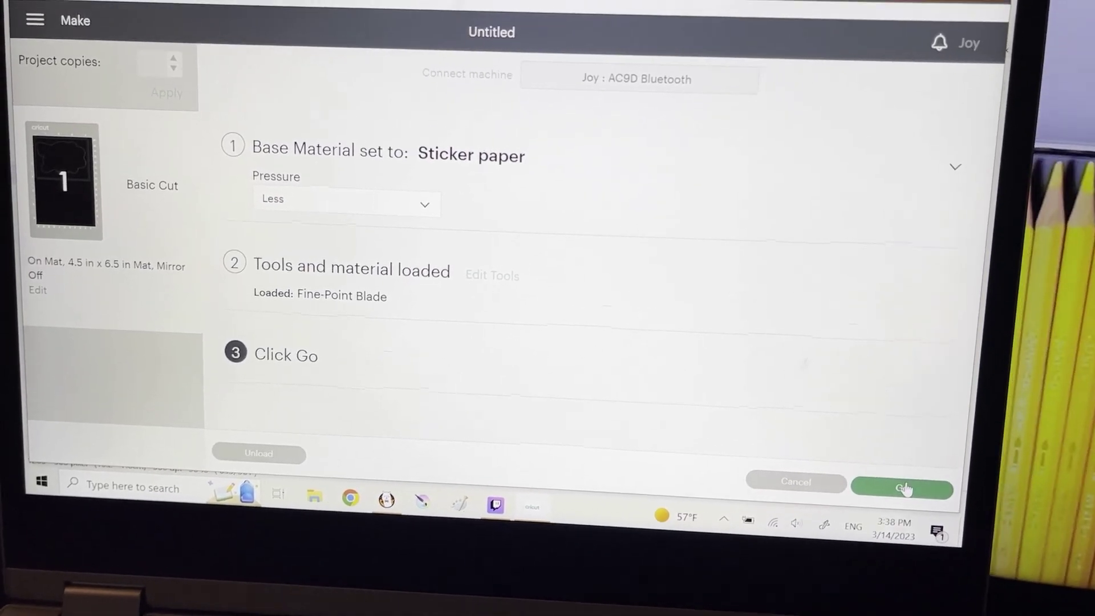
- Run the Korok sticker cut with the loaded Fine-Point Blade and request its cancellation
left_click(908, 495)
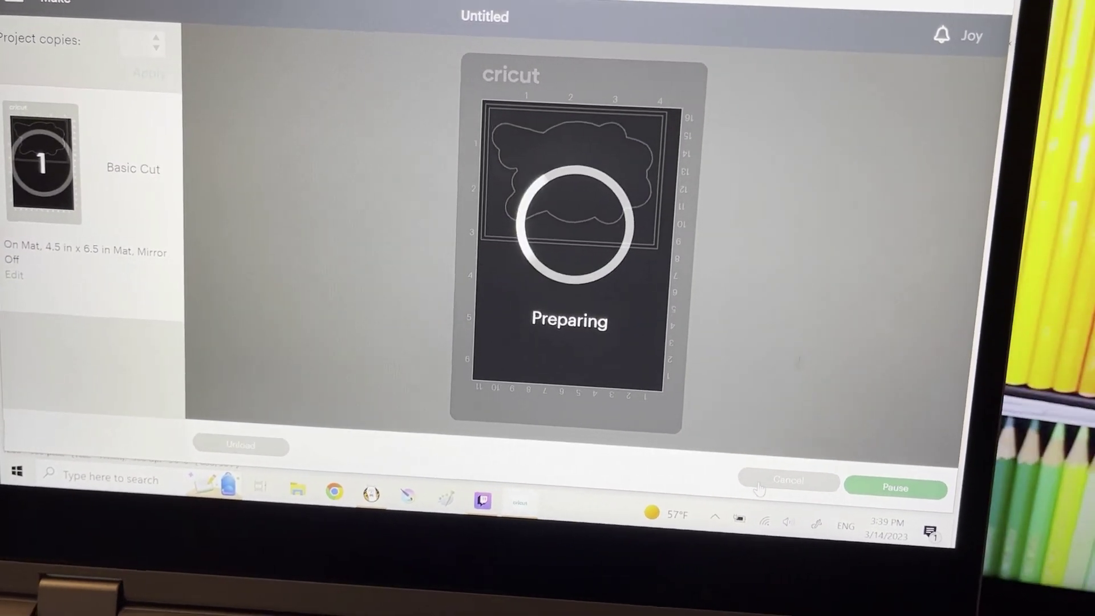
left_click(755, 485)
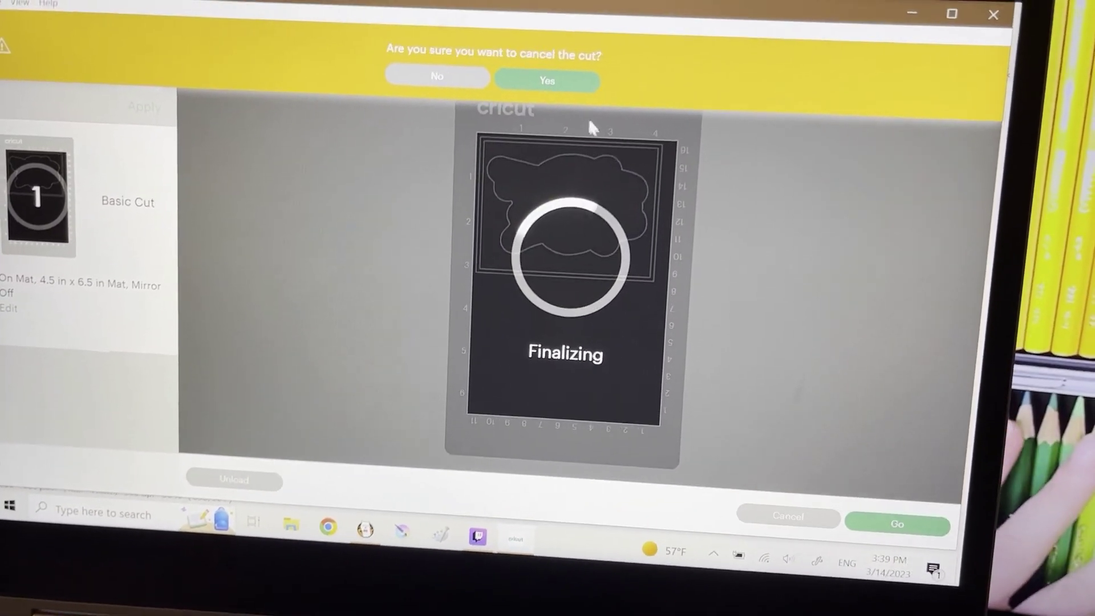